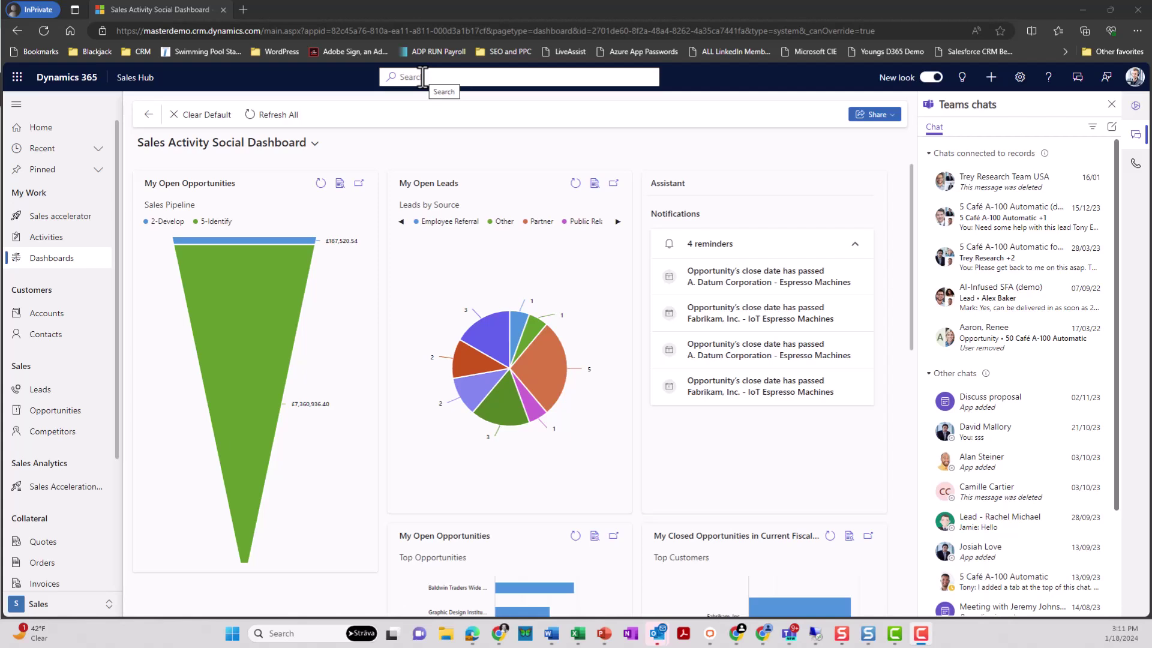
- Search all records for the lead's partial name, show the full results and narrow them to leads
left_click(423, 76)
type("alex")
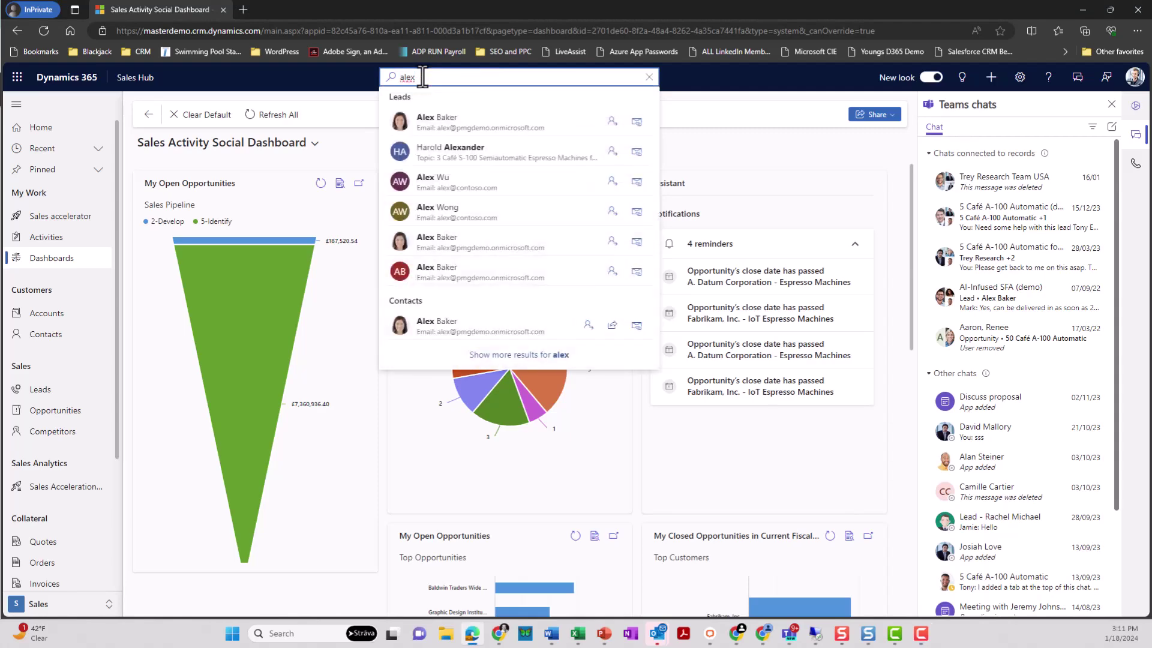
type(" ba")
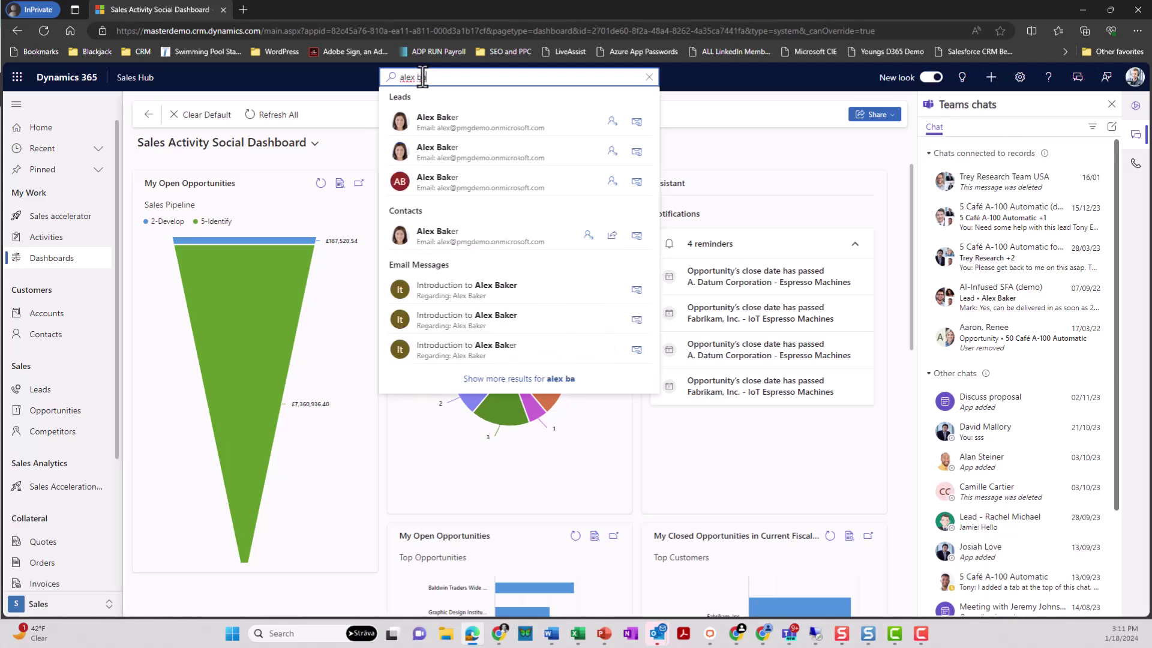
type("k")
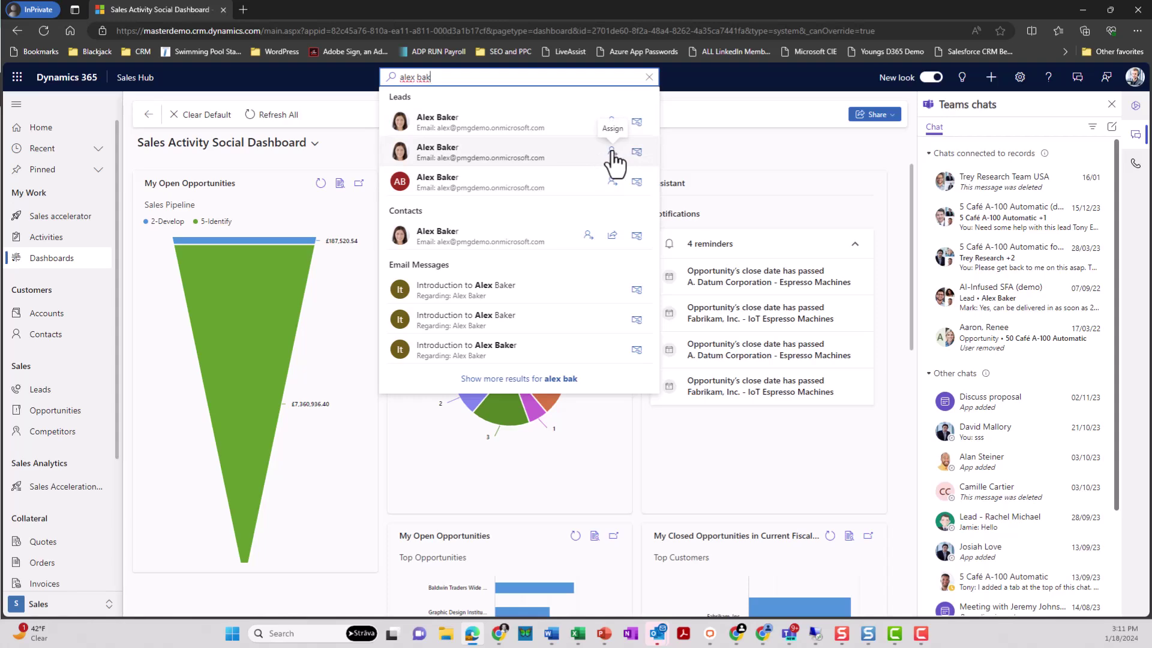
left_click(546, 378)
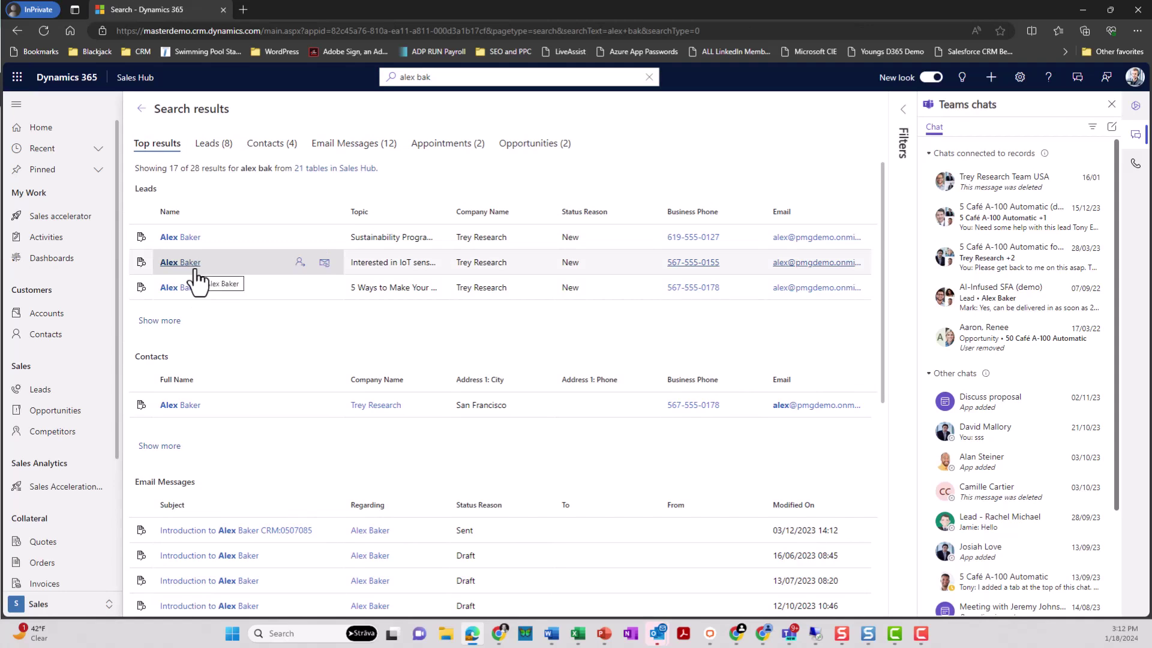
left_click(215, 145)
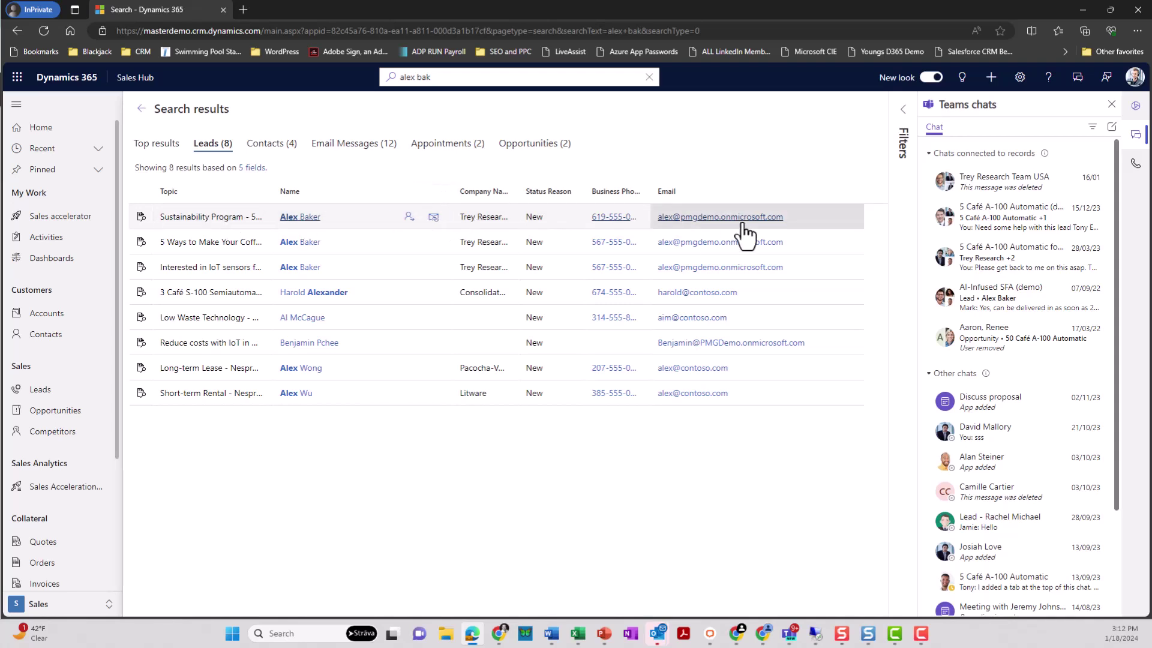
- Try calling the Sustainability Program lead's business phone number and open that lead's record
left_click(612, 226)
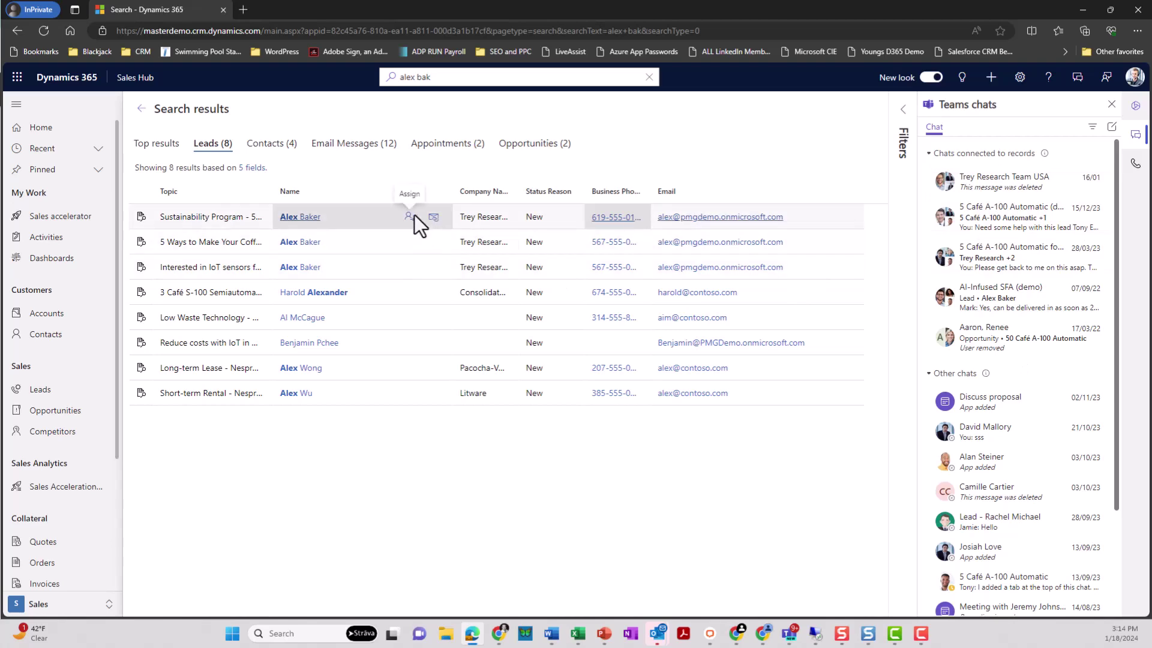
left_click(359, 216)
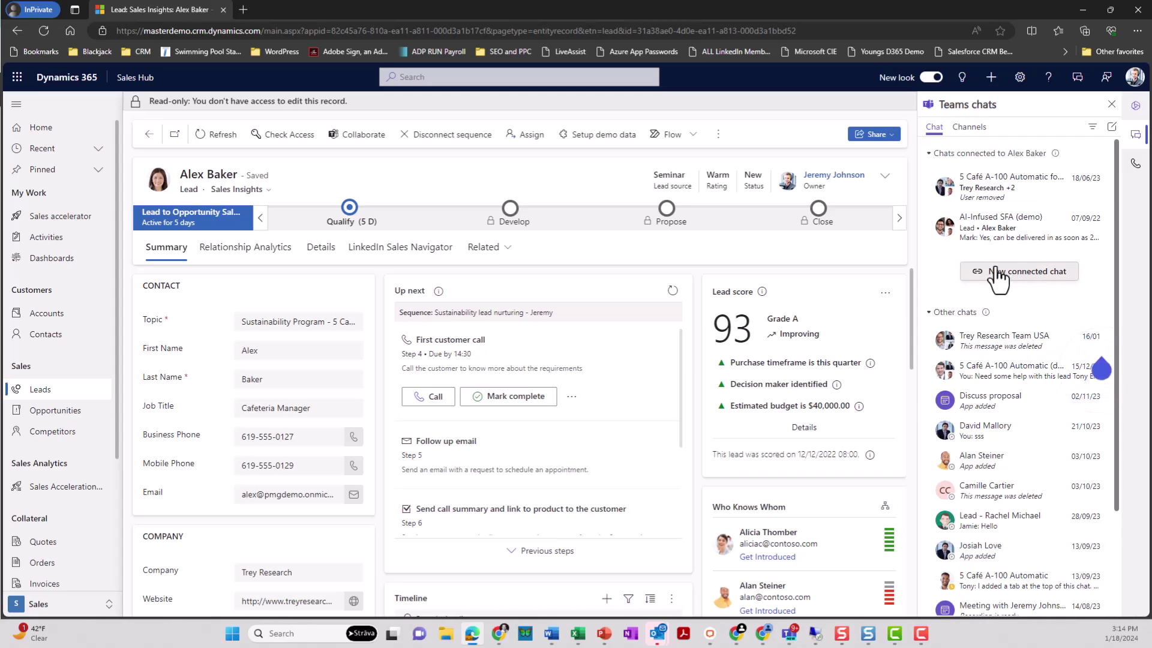
- Start a new connected chat for the lead, and switch to the call dialer, dismissing its calling notice
left_click(1015, 270)
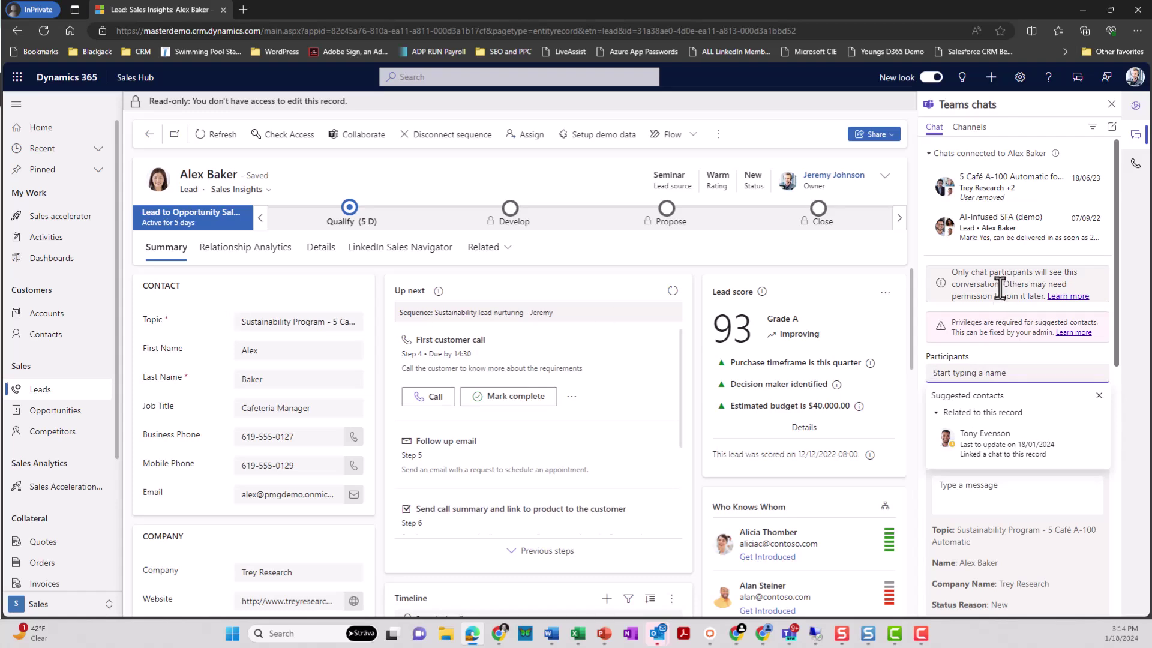
left_click(1135, 164)
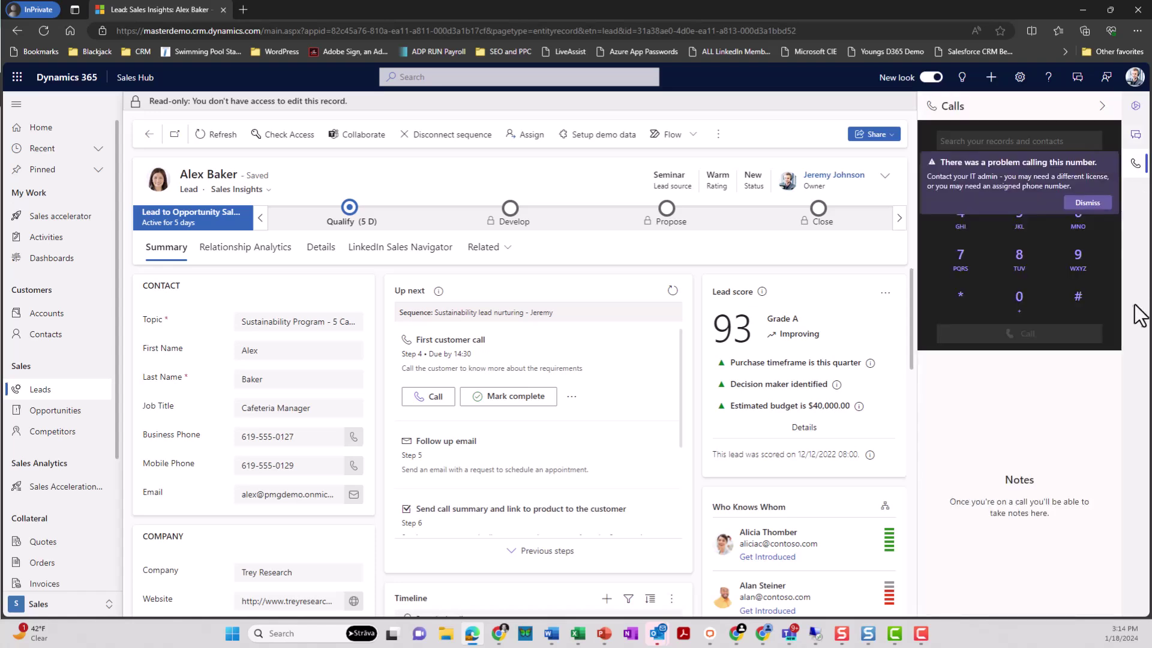
left_click(1087, 203)
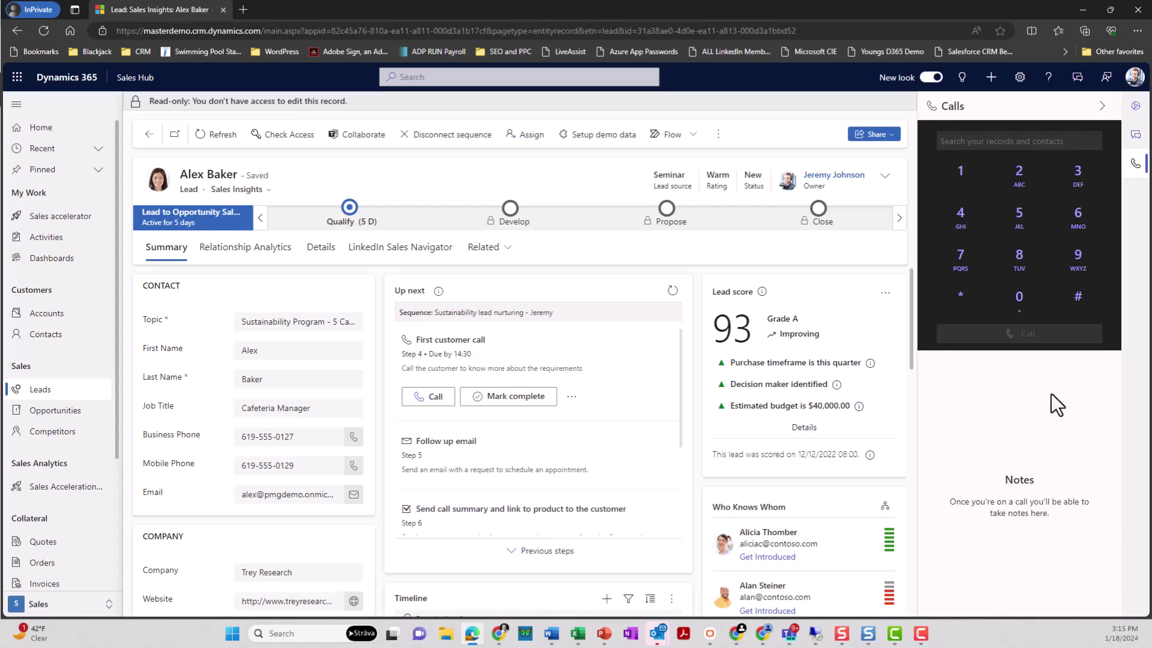
- Open Copilot for the lead and complete its three-page introduction to get started
left_click(1136, 106)
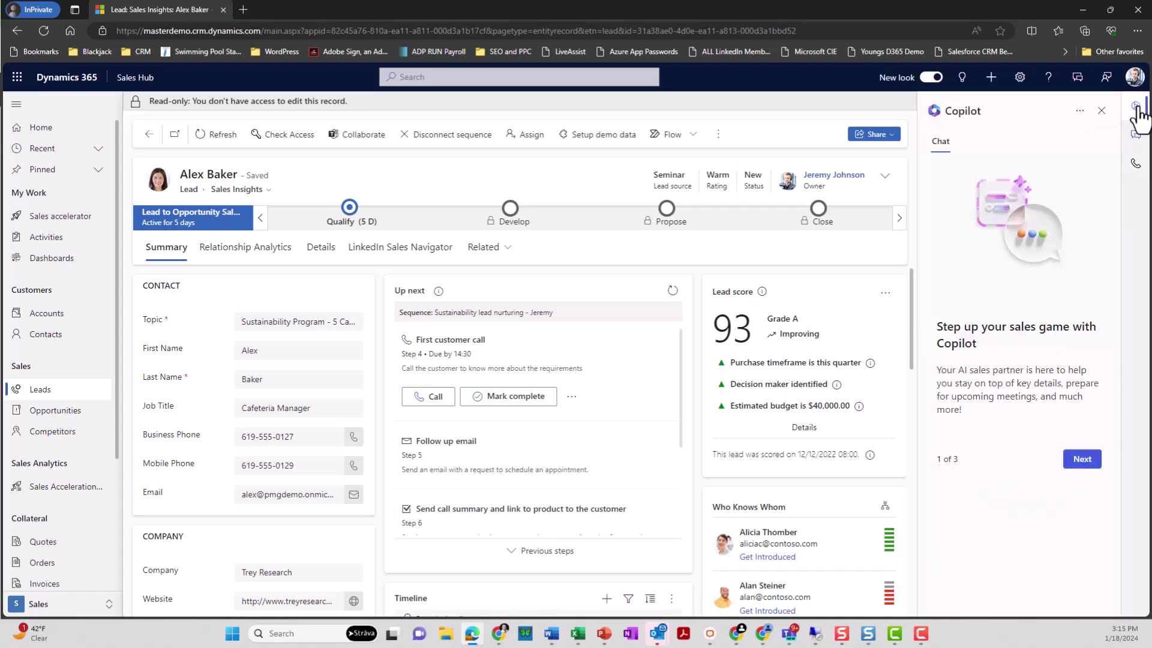
left_click(1083, 460)
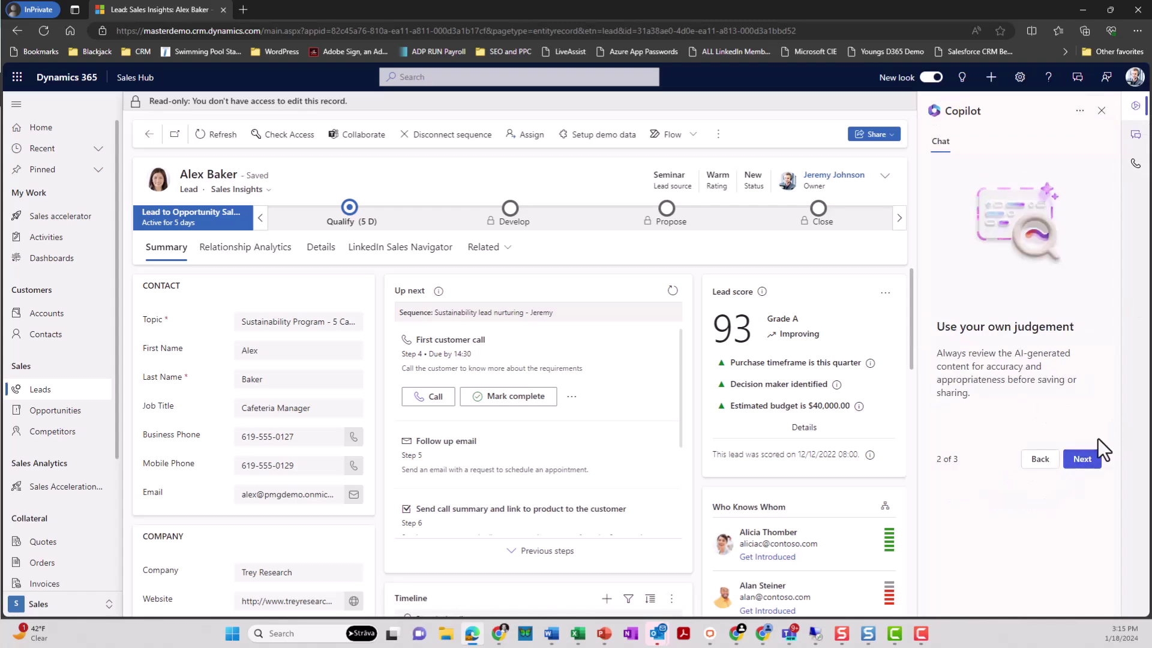
left_click(1081, 458)
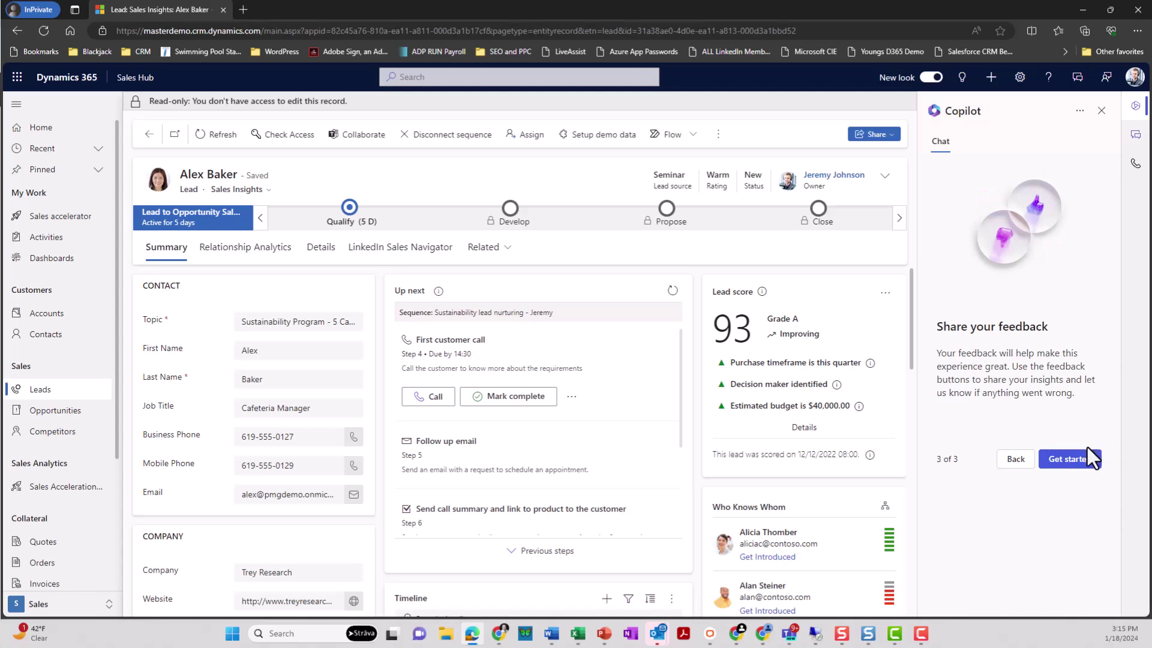
left_click(1089, 447)
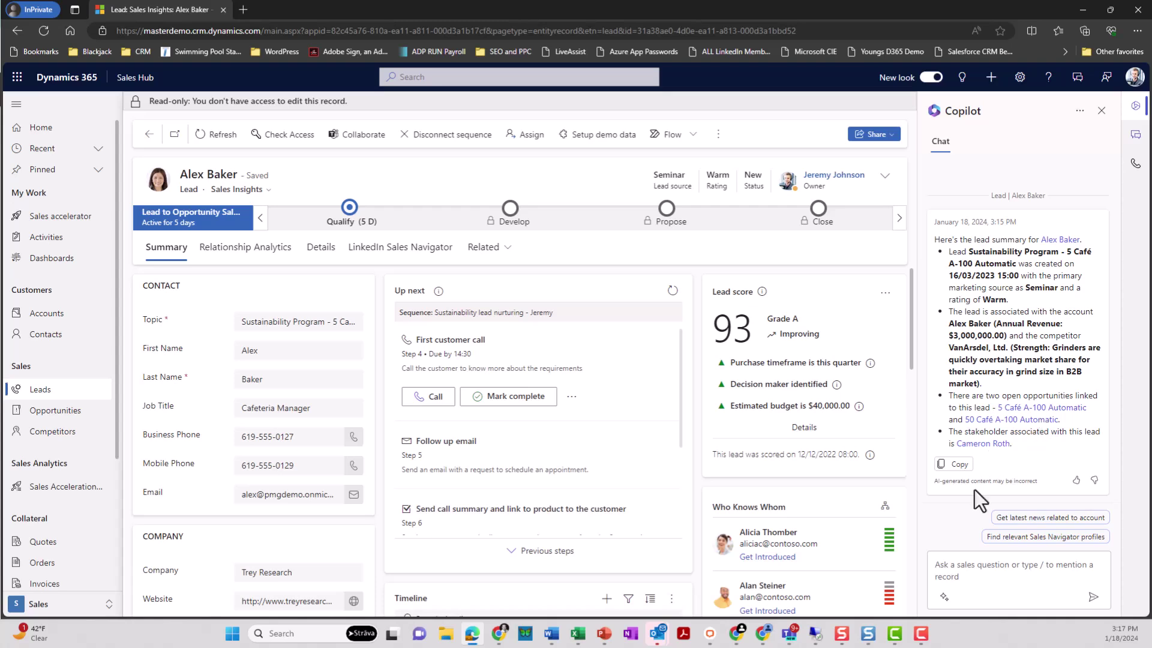
- Ask Copilot the suggested request "Show recent changes for lead"
left_click(966, 566)
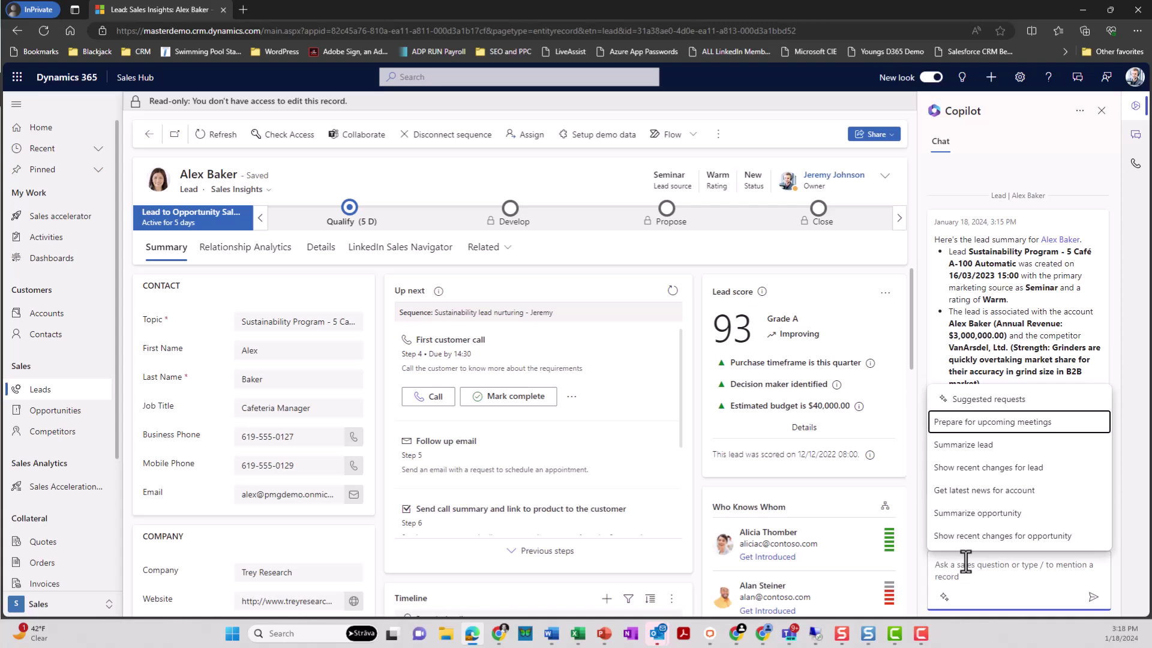
left_click(984, 468)
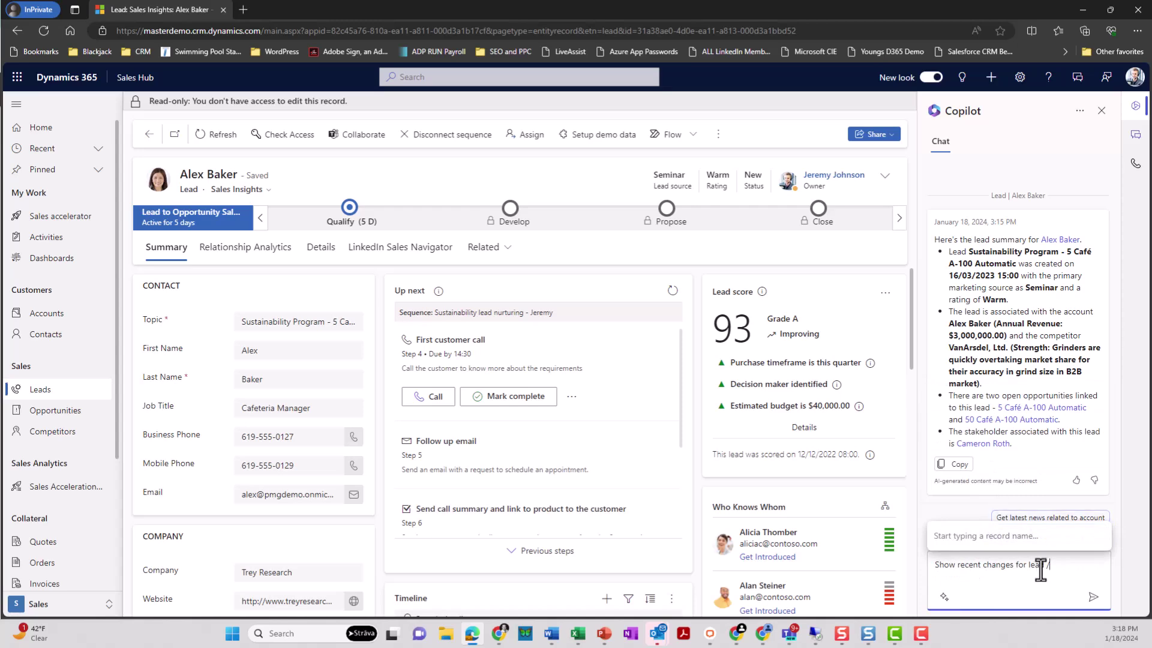
key("Return")
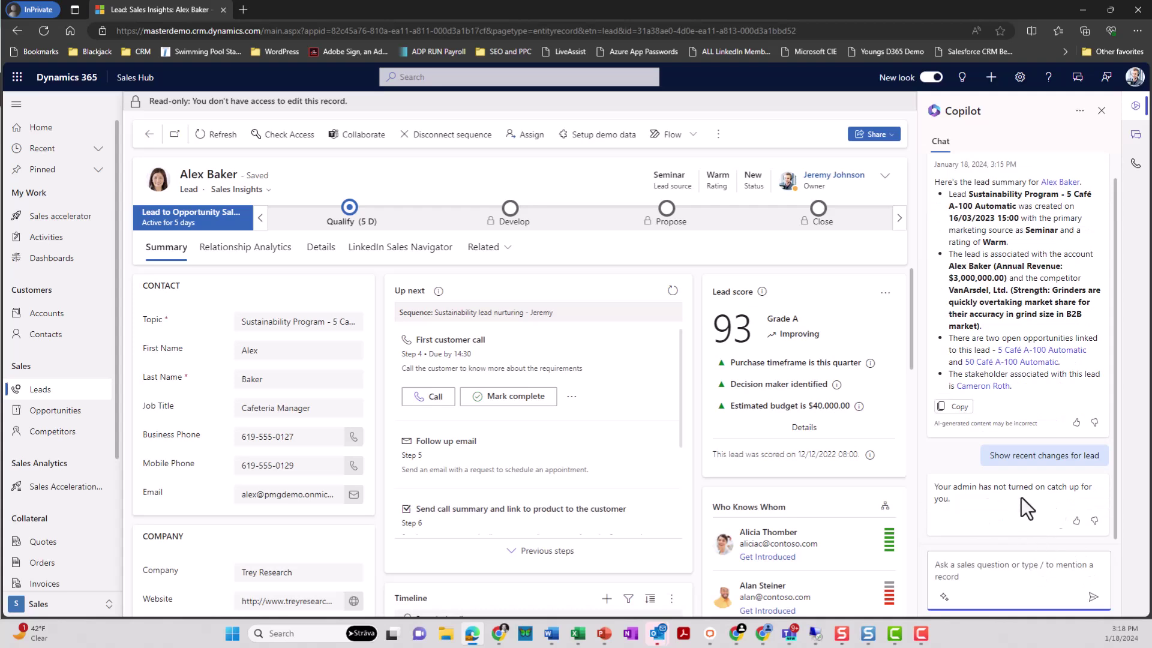
- Send Copilot the custom request "Write a quote email"
left_click(1001, 570)
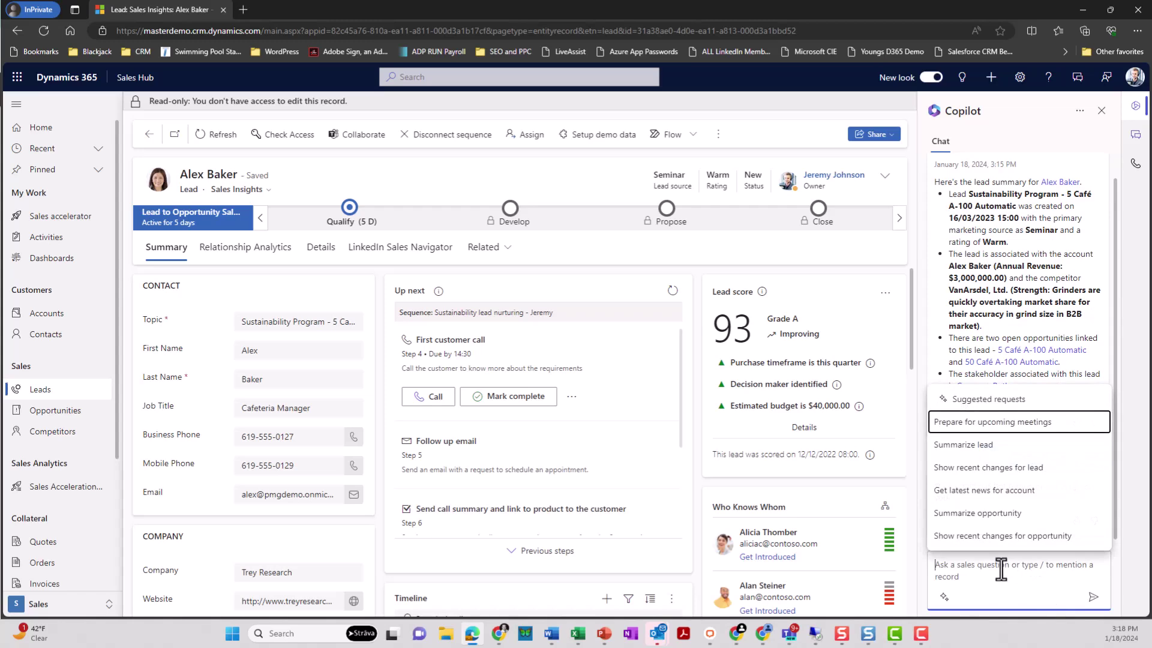
type("Write a")
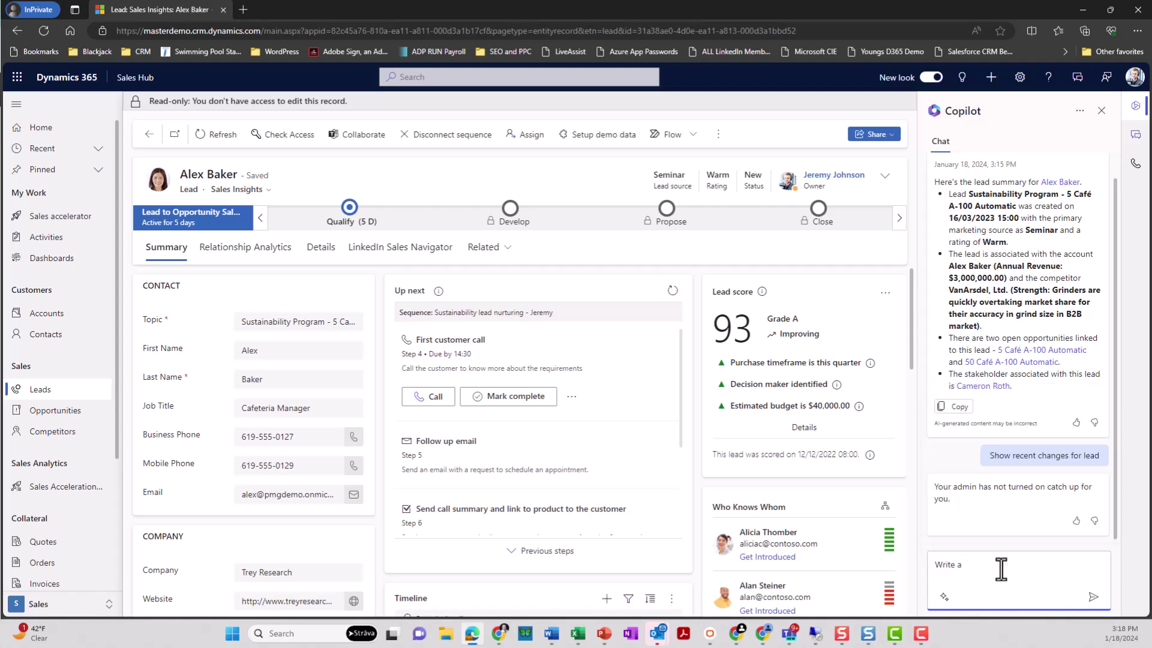
type(" quote email")
key("Return")
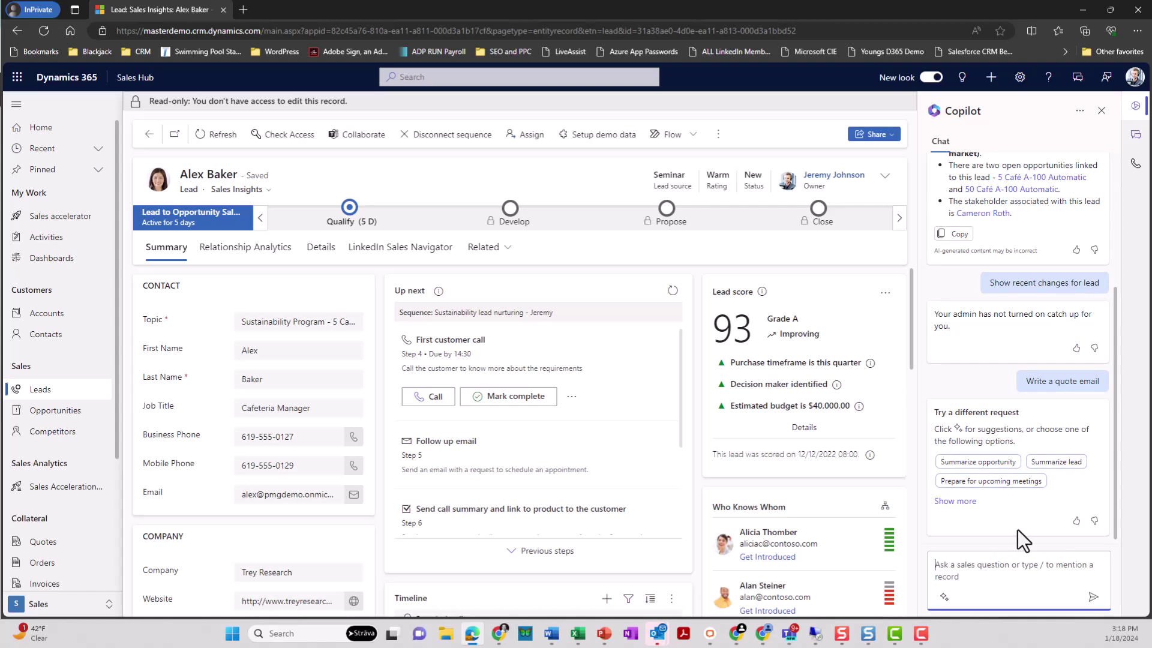
- Expand Copilot's alternative suggestions and send the request "Prepare for upcoming meetings"
left_click(955, 501)
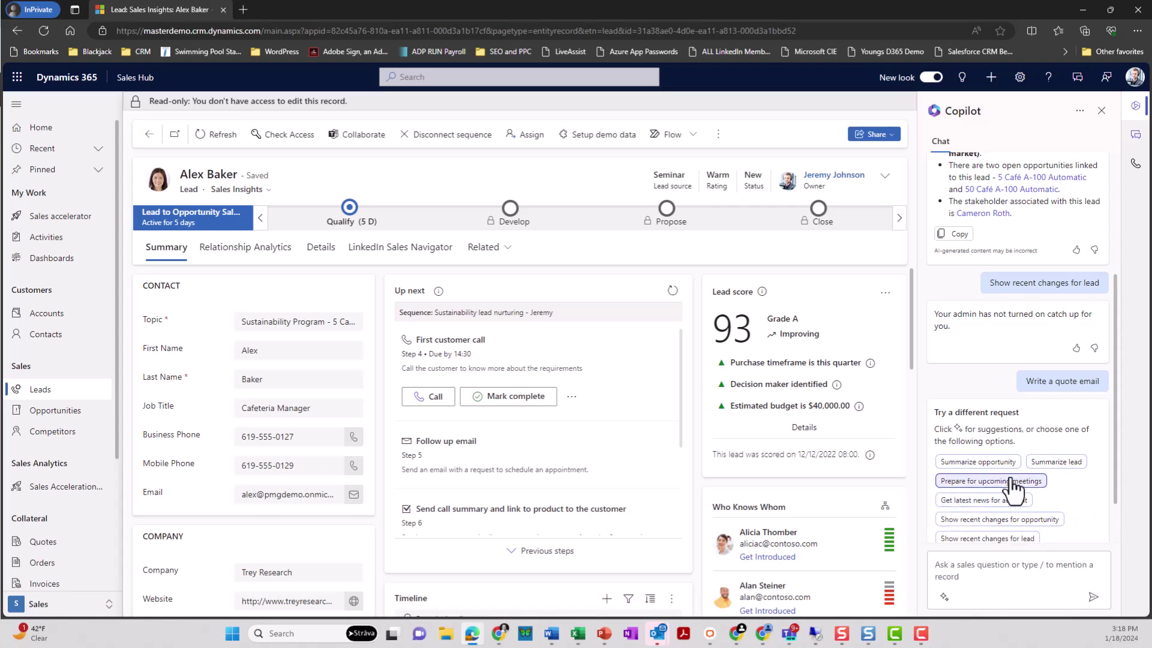
scroll(1003, 484, "down", 1)
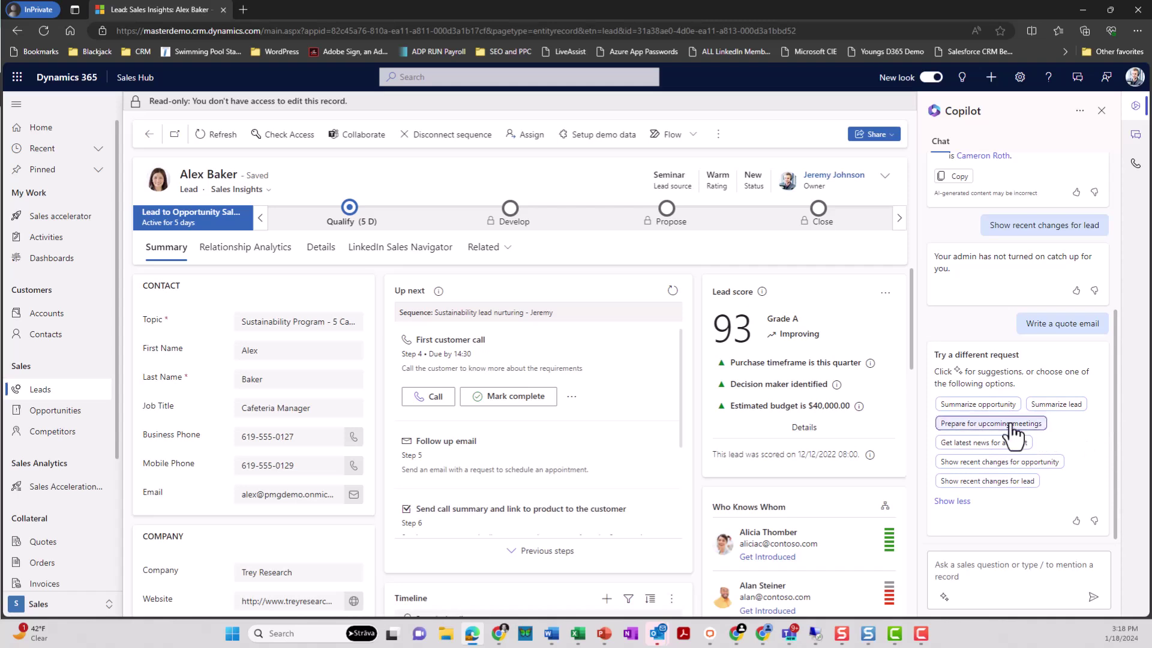
left_click(952, 426)
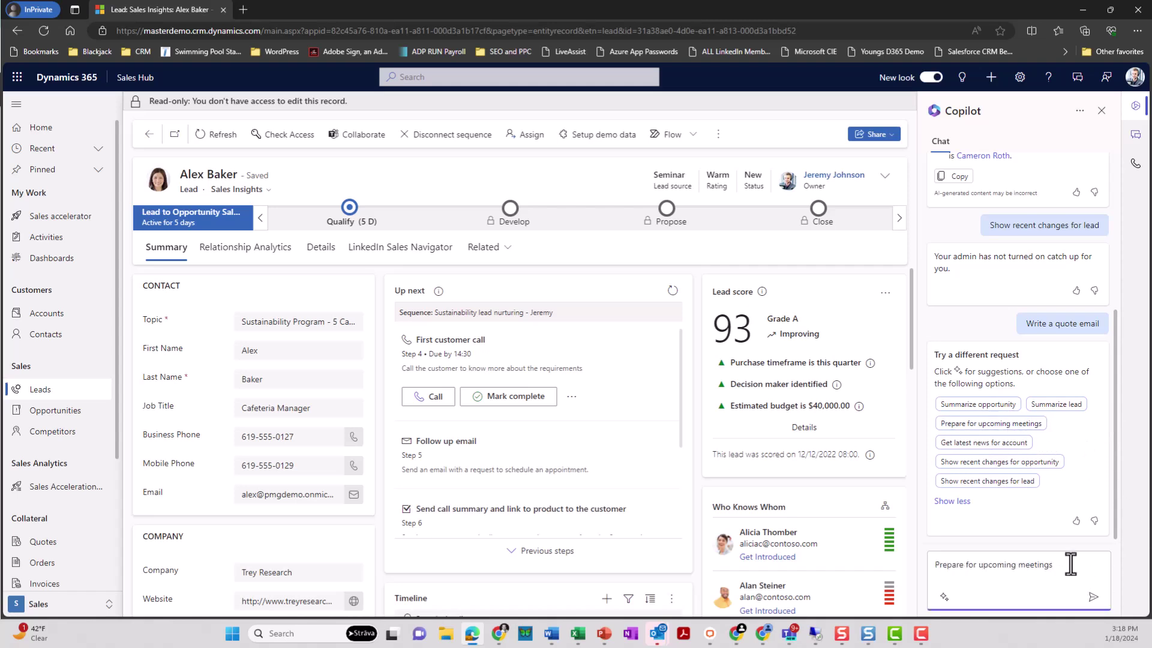
key("Return")
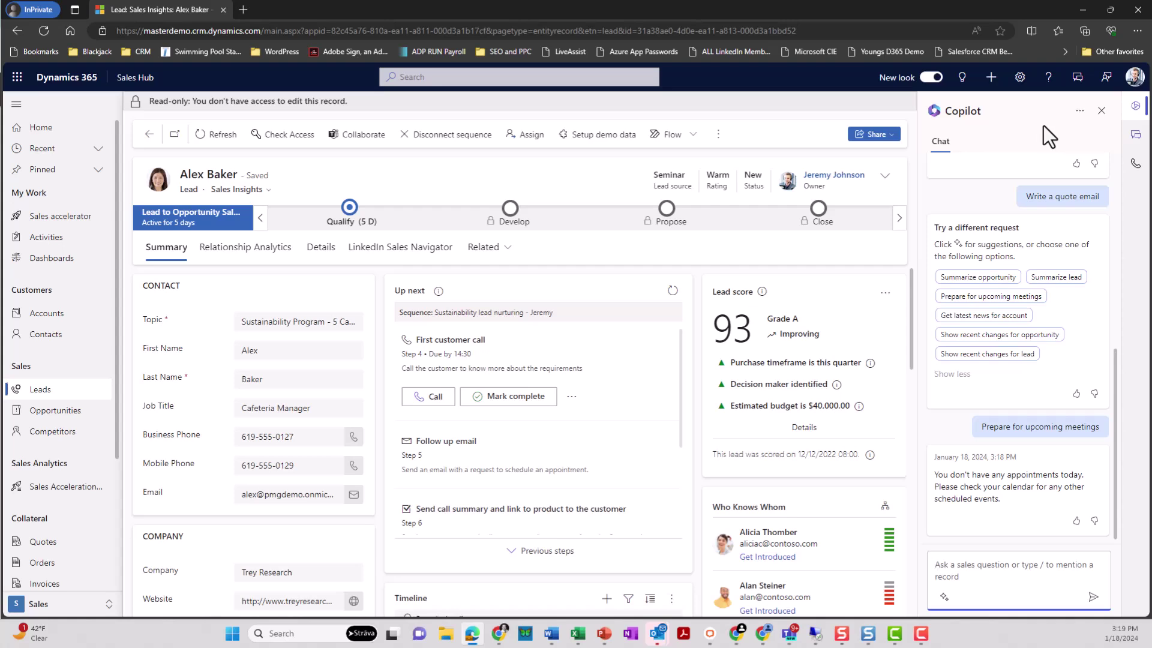
- Close Copilot and review the charts and My Activities list on the Sales Activity Social Dashboard
left_click(1102, 112)
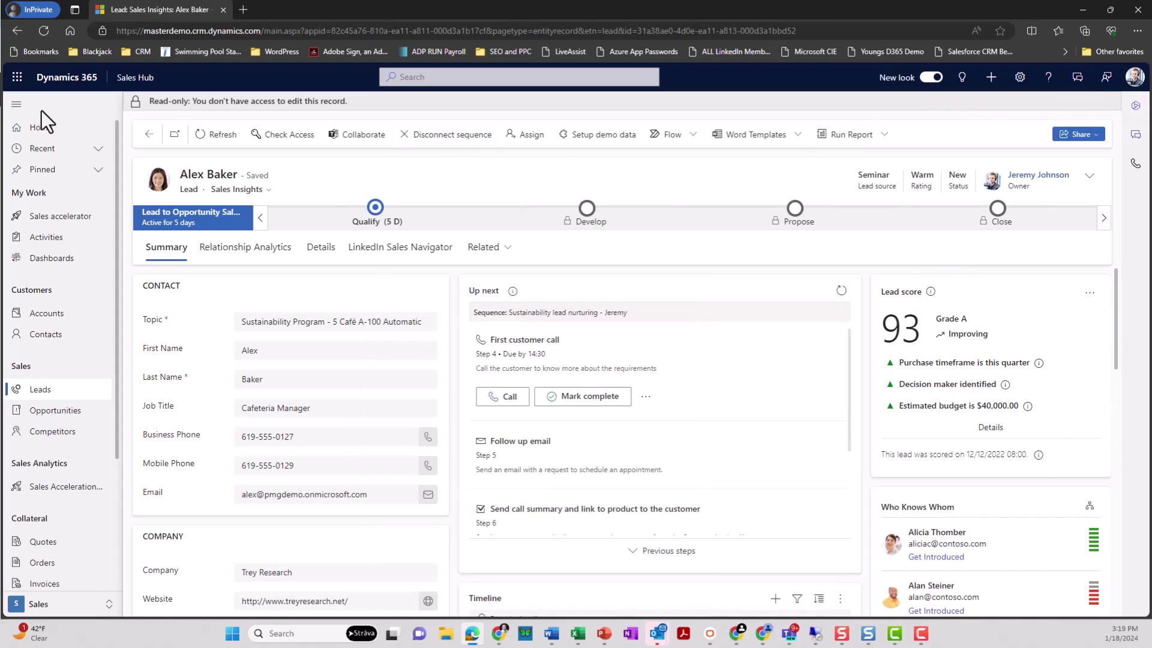
left_click(60, 258)
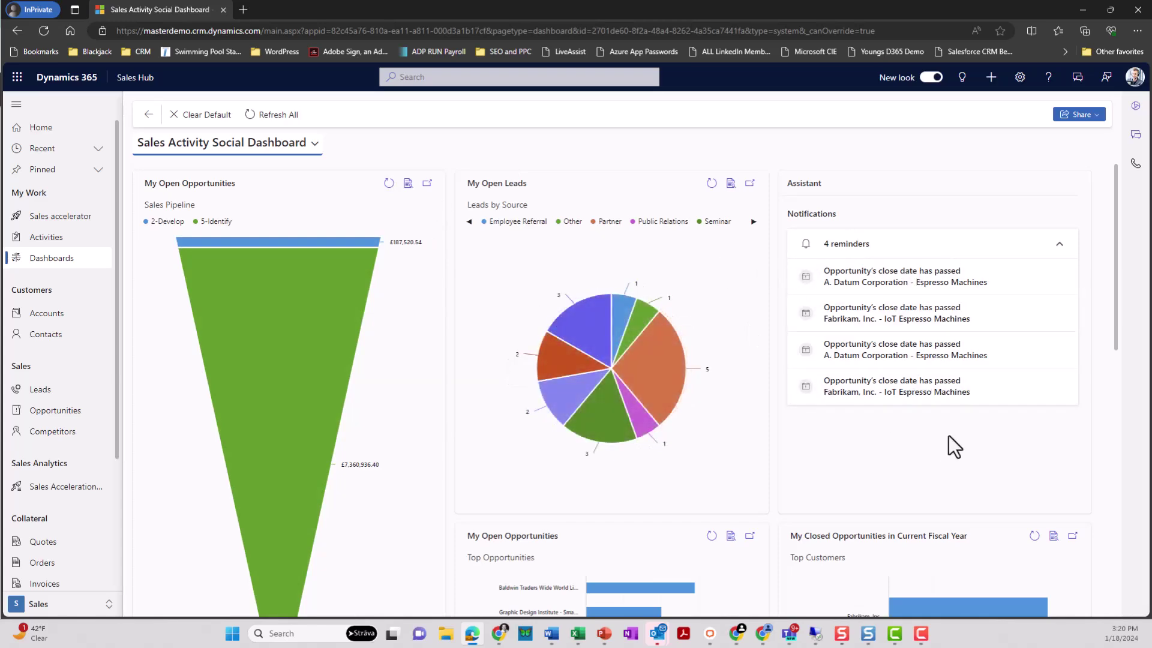
scroll(841, 390, "down", 5)
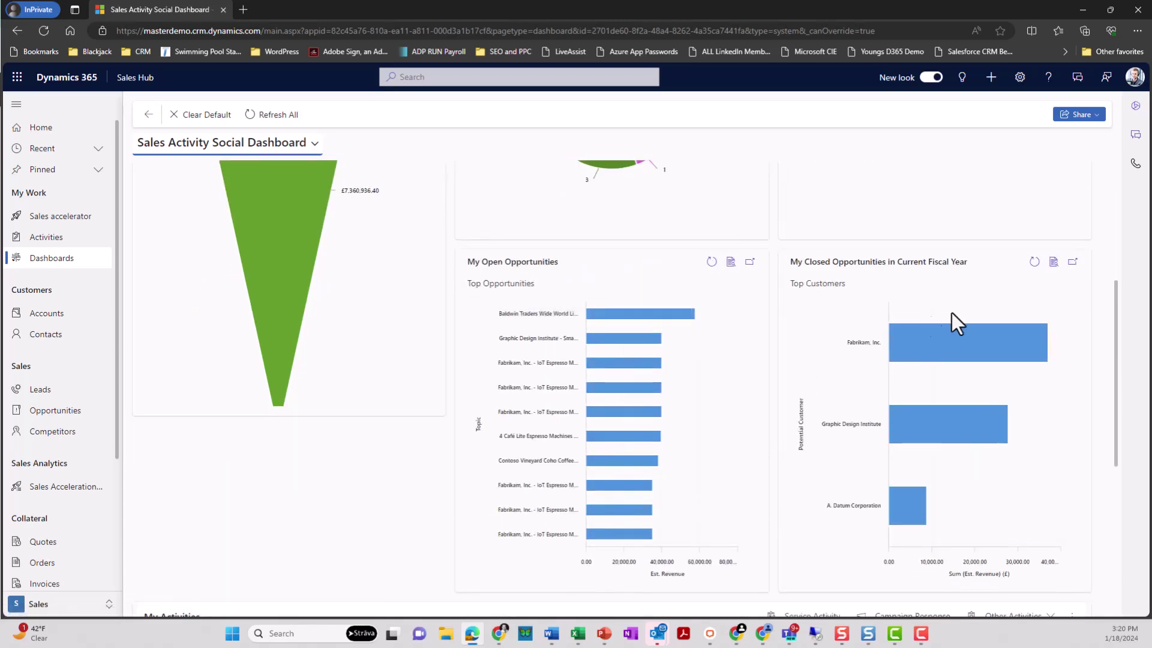
scroll(952, 312, "down", 6)
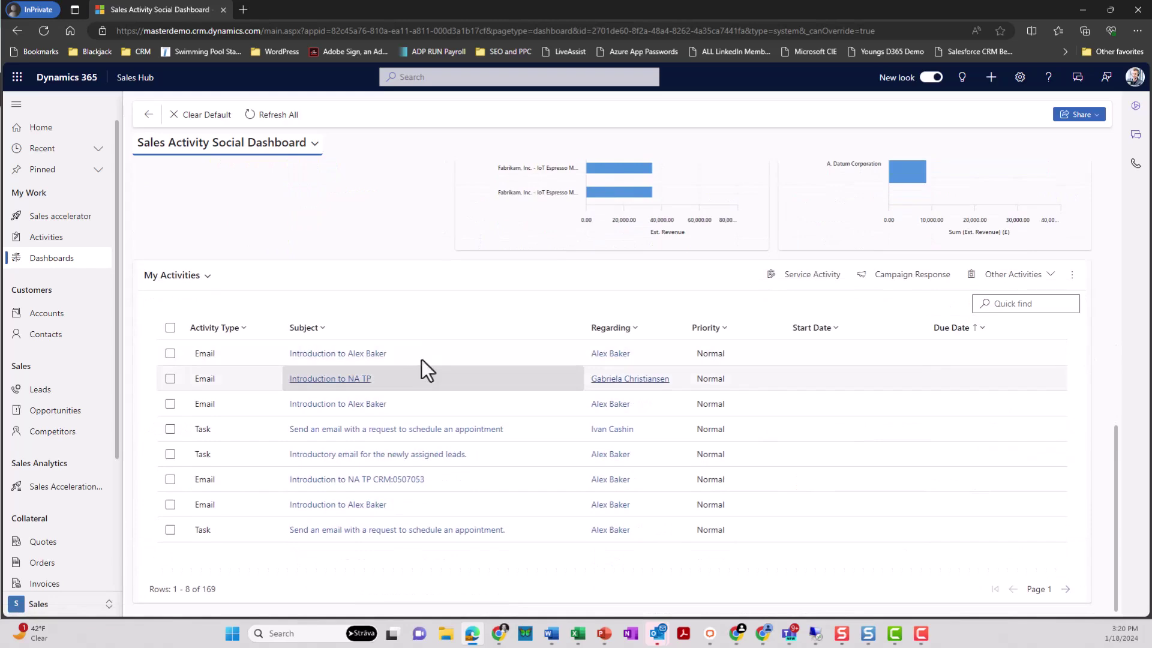
scroll(464, 383, "up", 6)
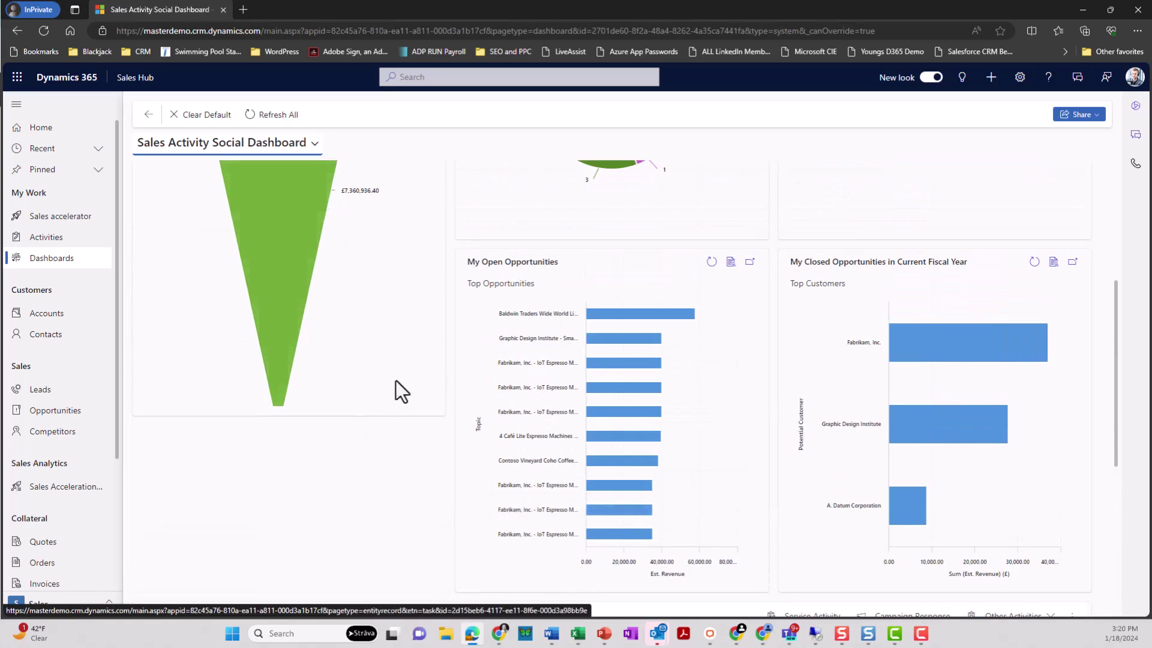
scroll(396, 384, "down", 6)
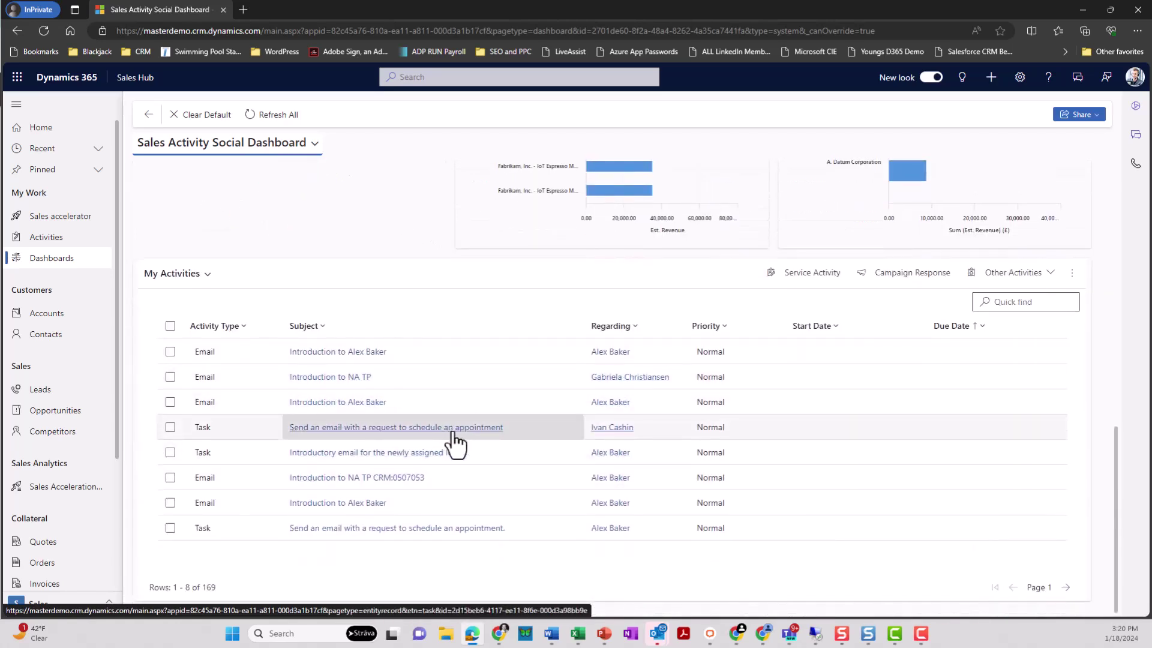
scroll(454, 441, "up", 7)
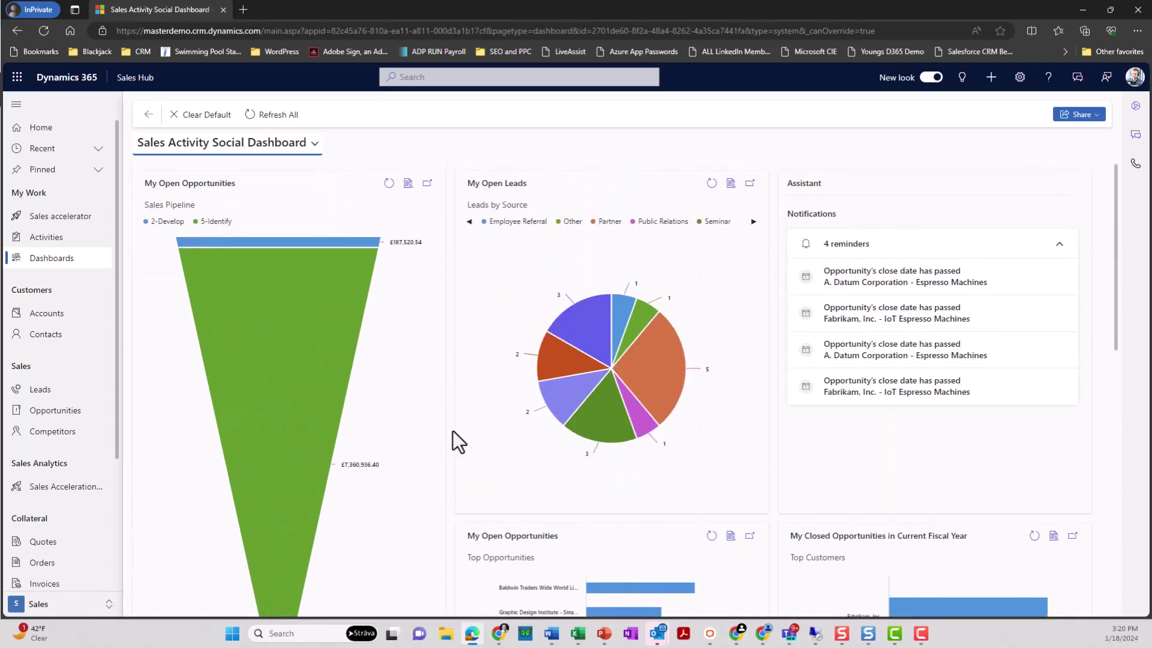
- Drill down the 5-Identify phase of the My Open Opportunities funnel by Account, shown as a pie chart
mouse_move(257, 366)
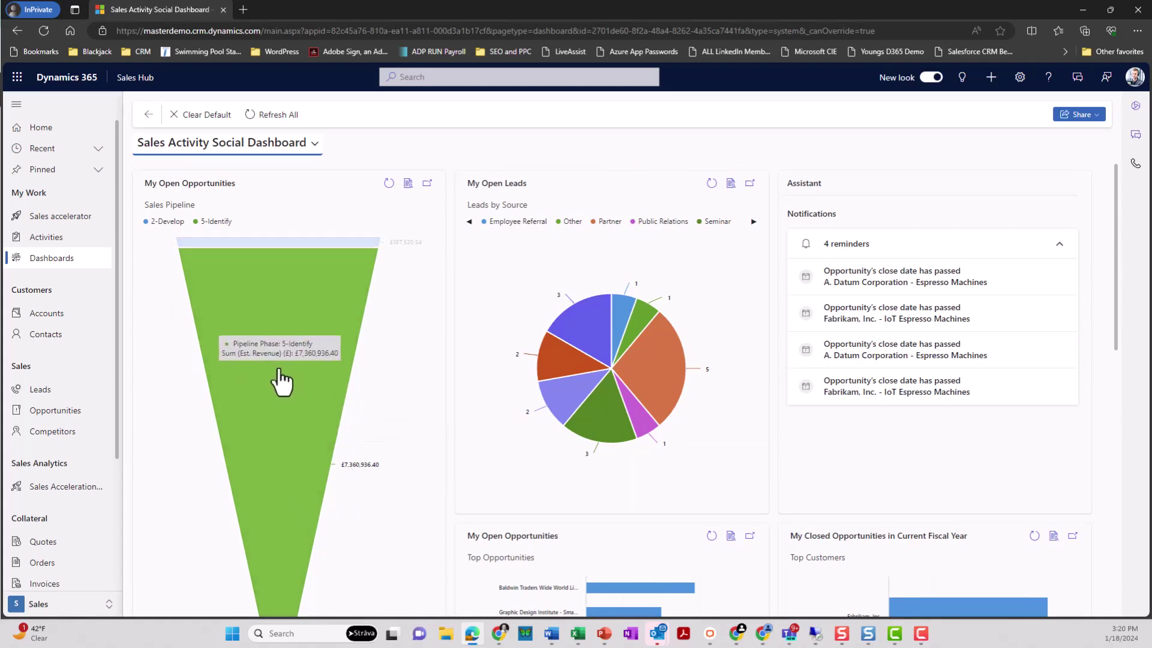
left_click(258, 335)
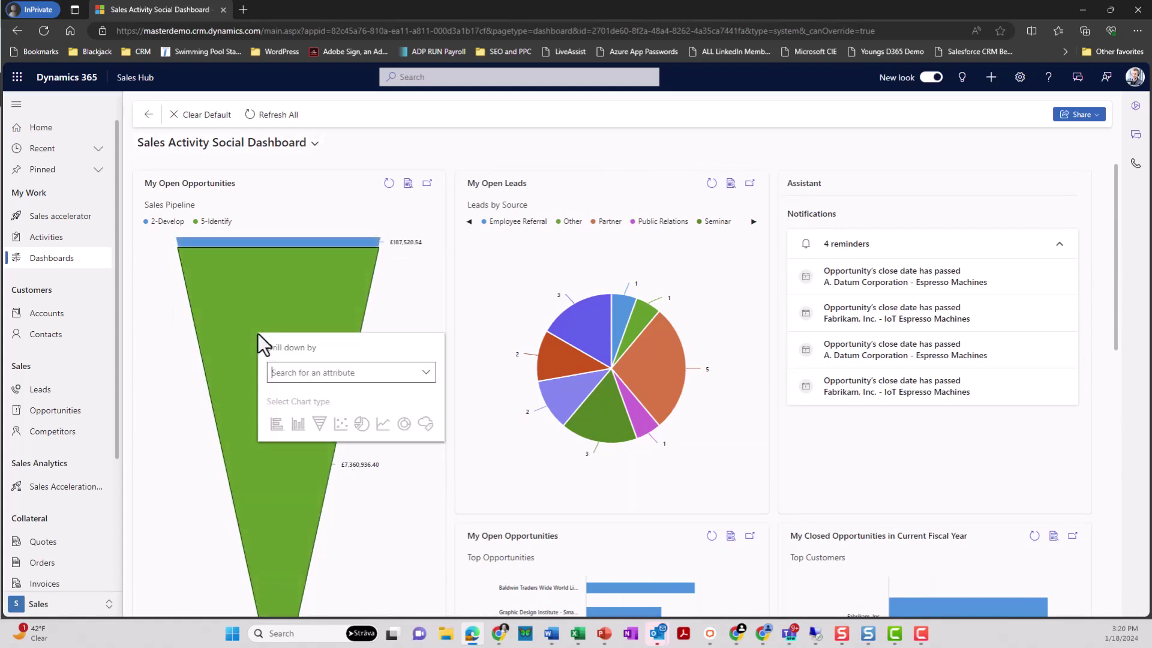
left_click(426, 373)
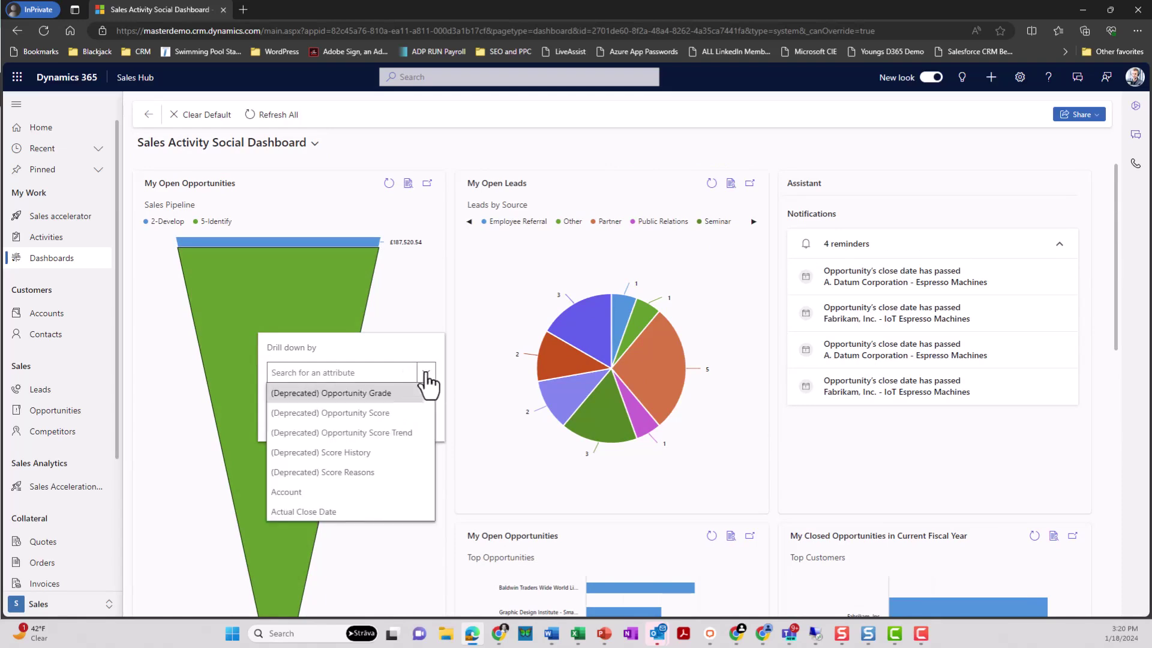
left_click(367, 494)
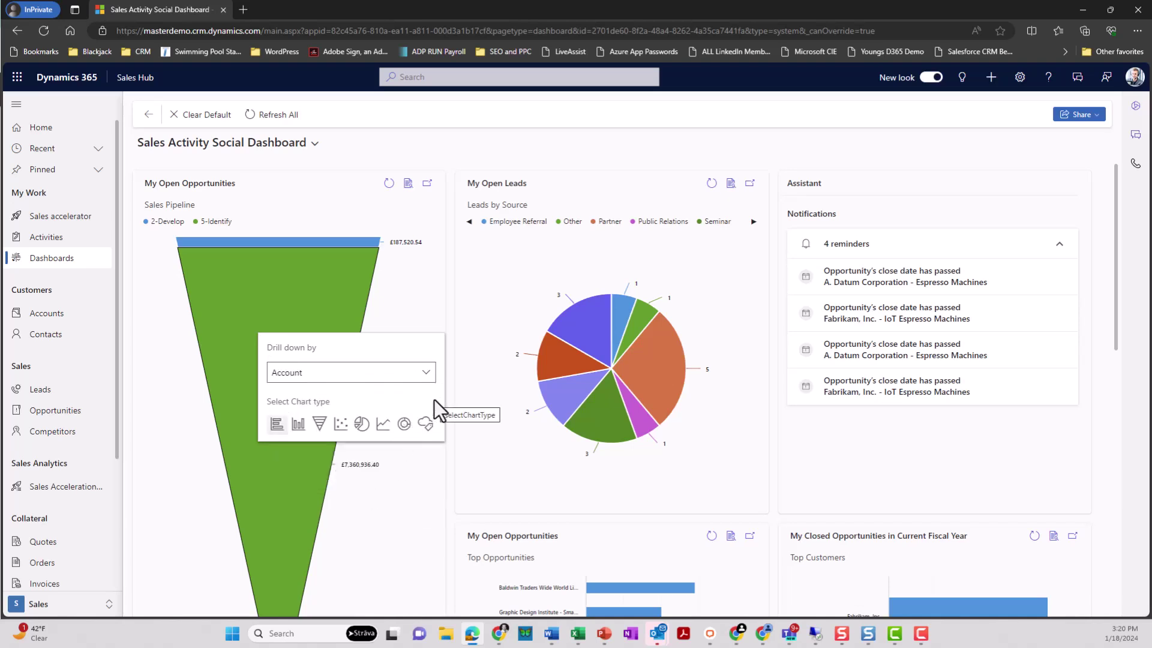
left_click(363, 424)
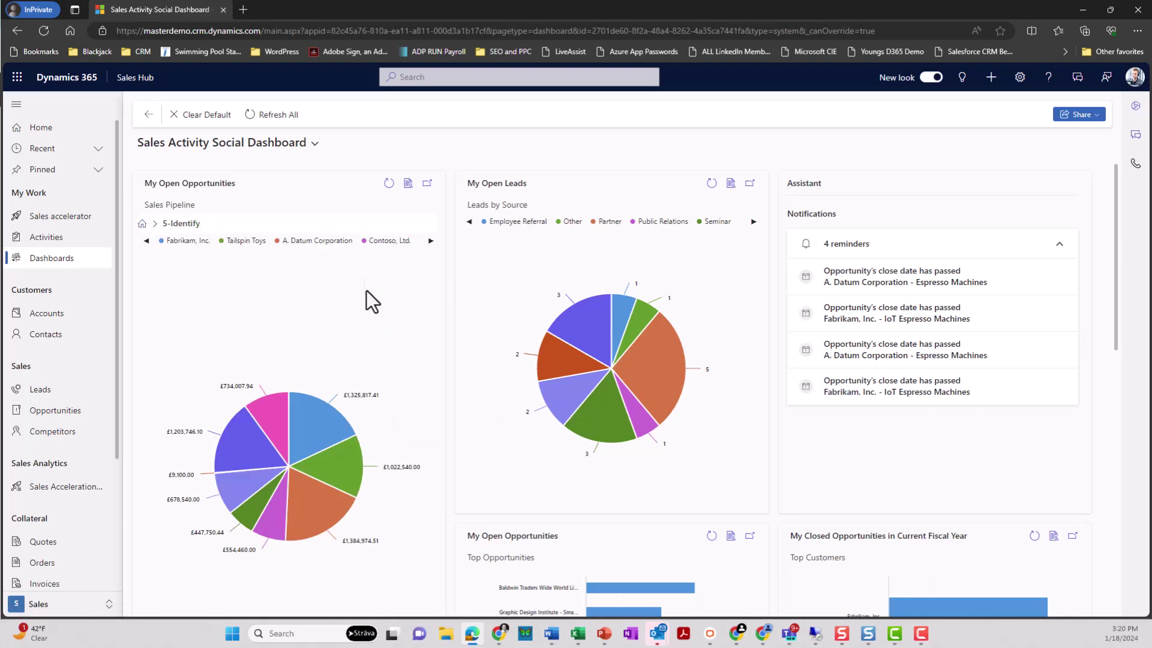
mouse_move(313, 462)
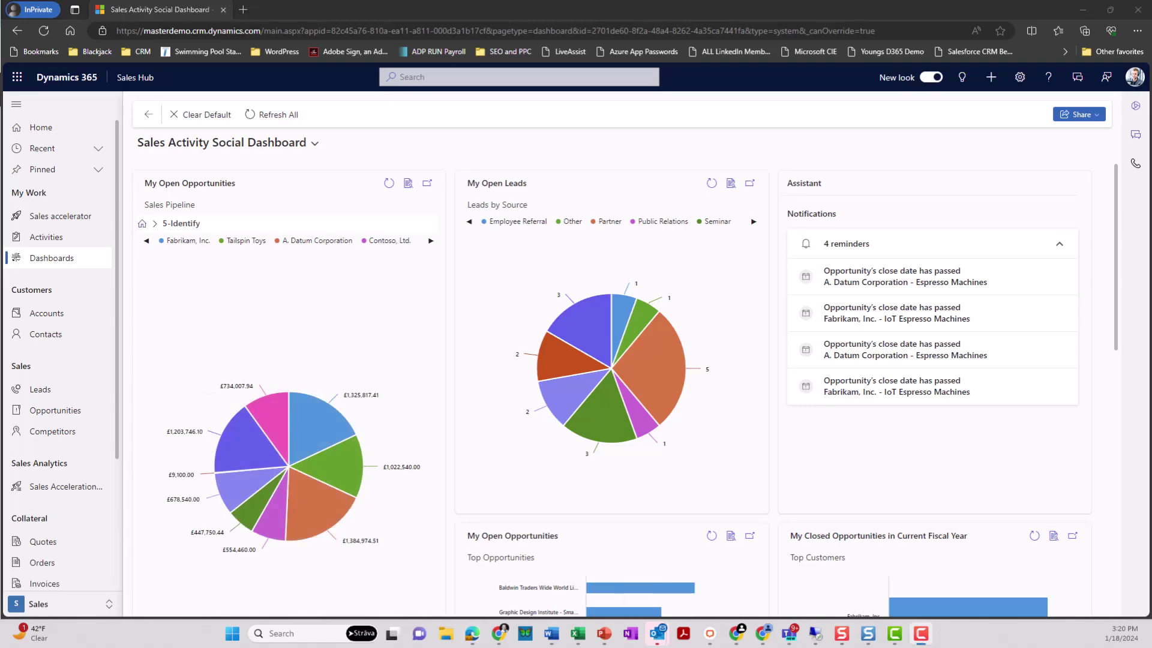
- Browse the Accounts, Contacts and Leads record lists in turn
left_click(53, 317)
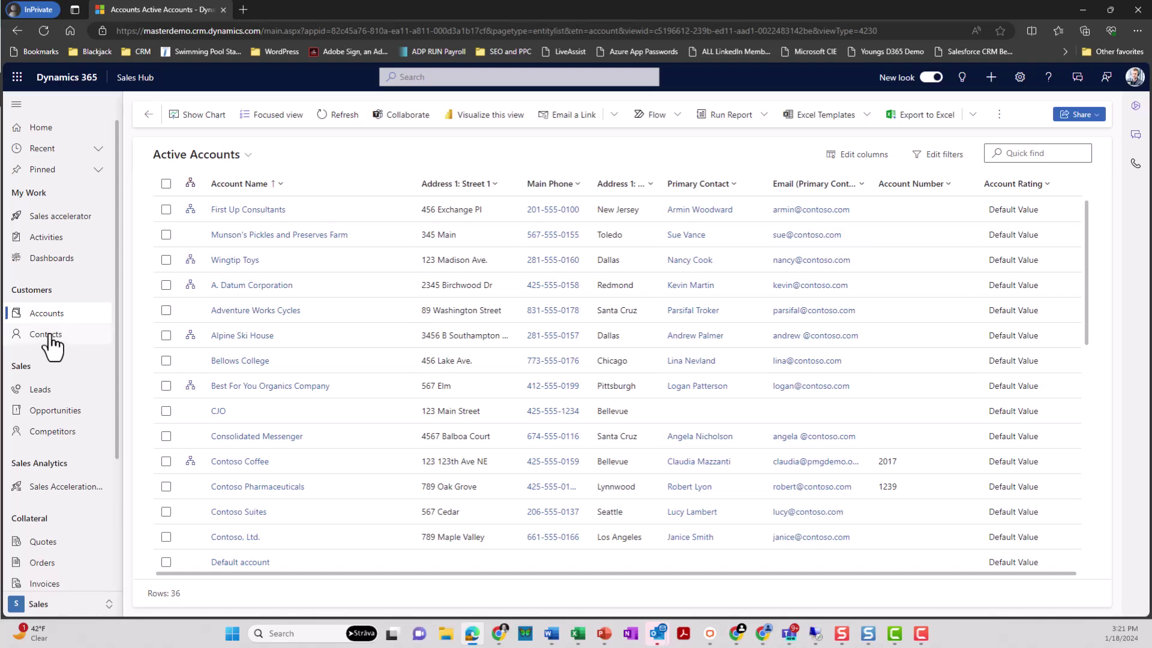
left_click(52, 345)
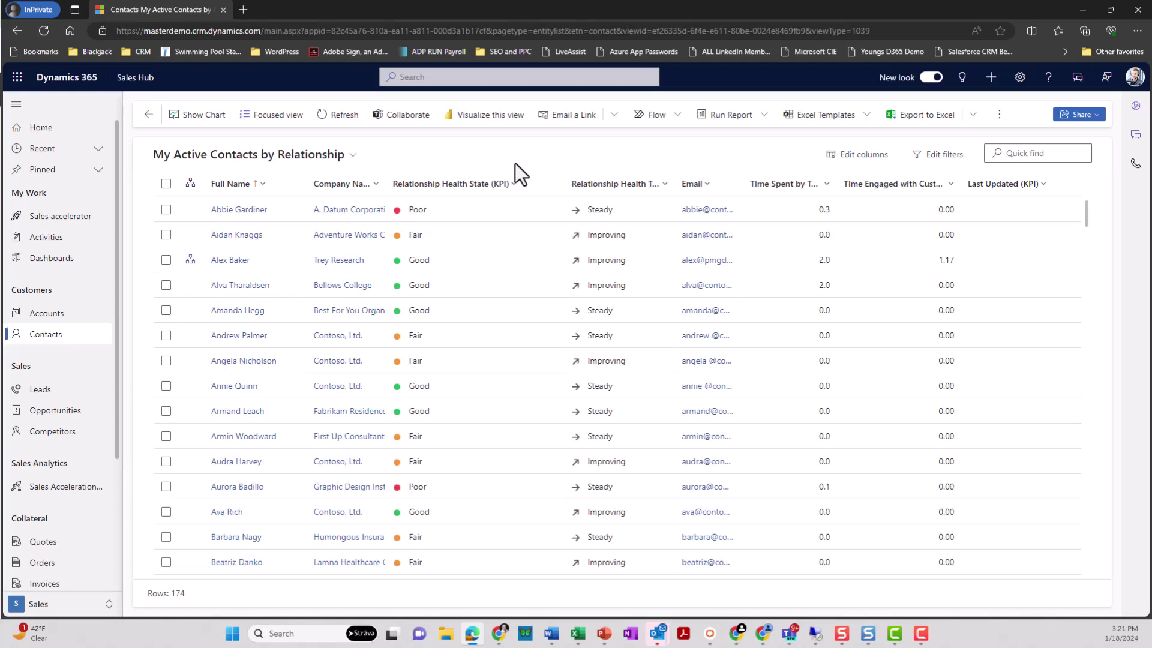
left_click(71, 390)
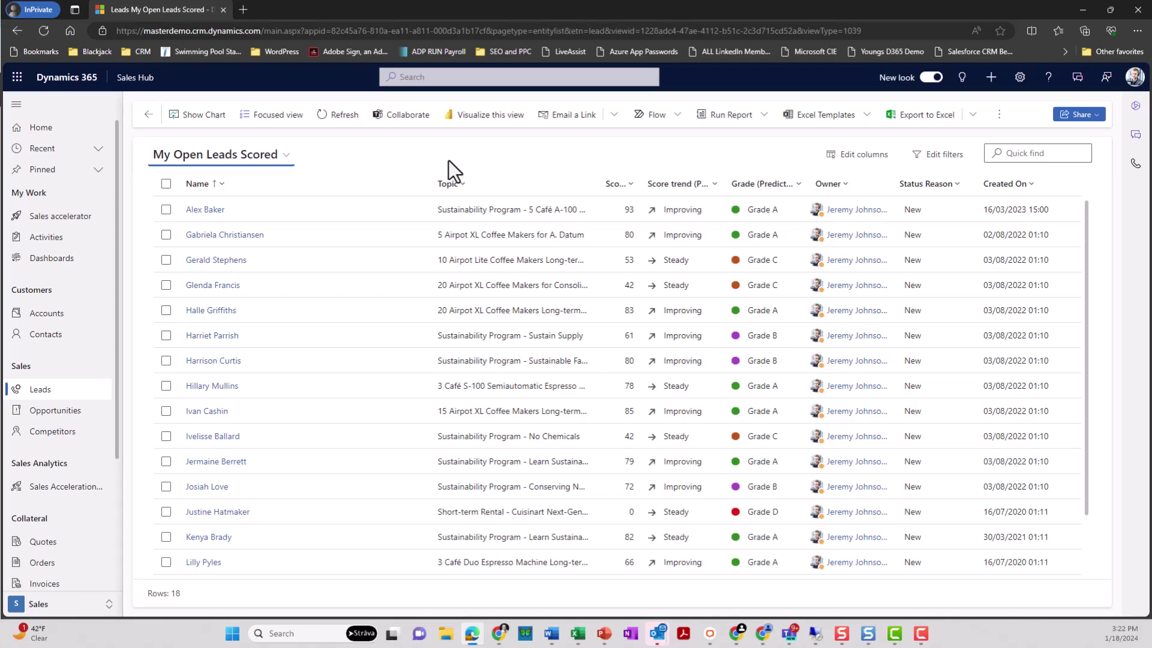
- Open the first lead in My Open Leads Scored and review its Qualify, Develop and Propose stage details
left_click(205, 211)
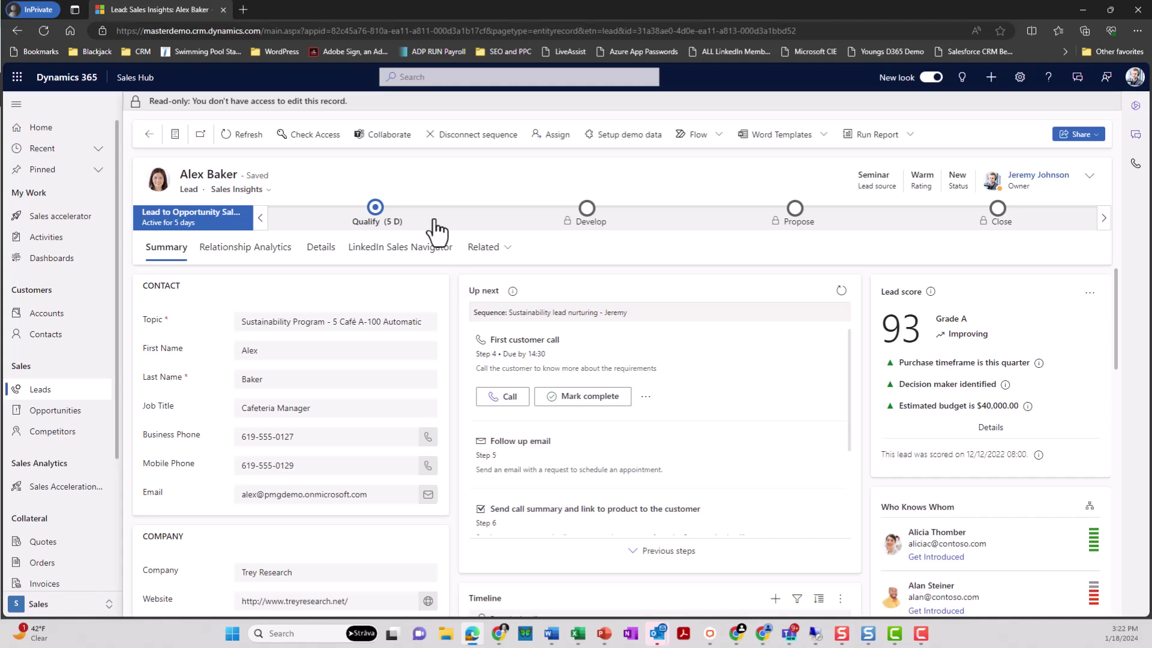
left_click(375, 218)
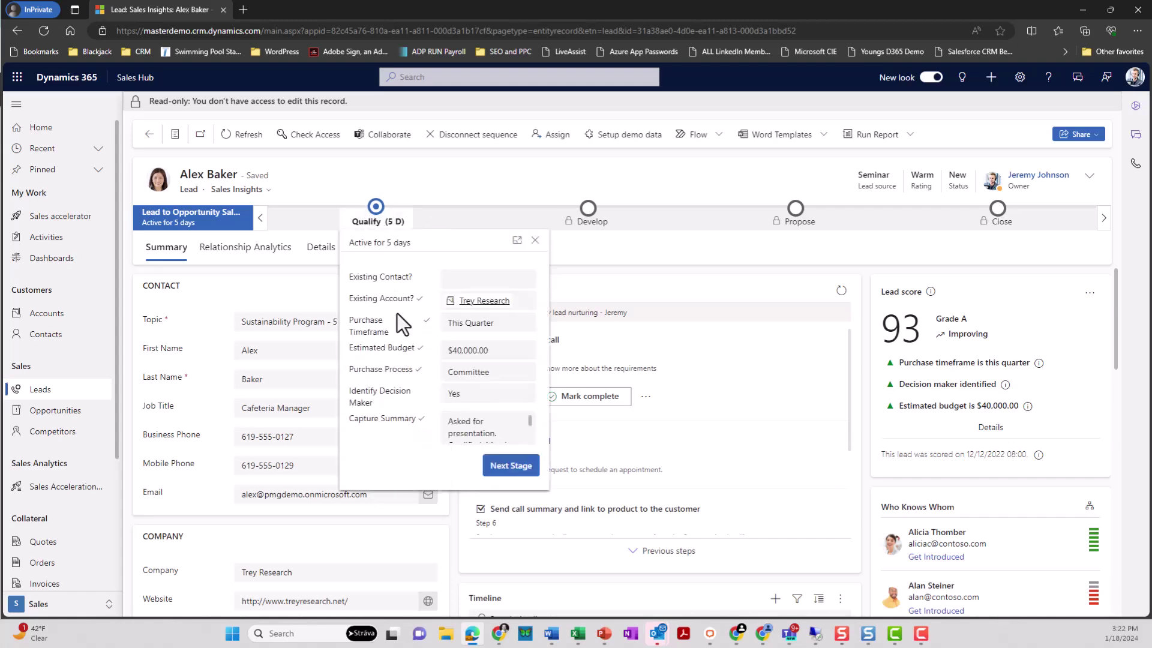
mouse_move(393, 316)
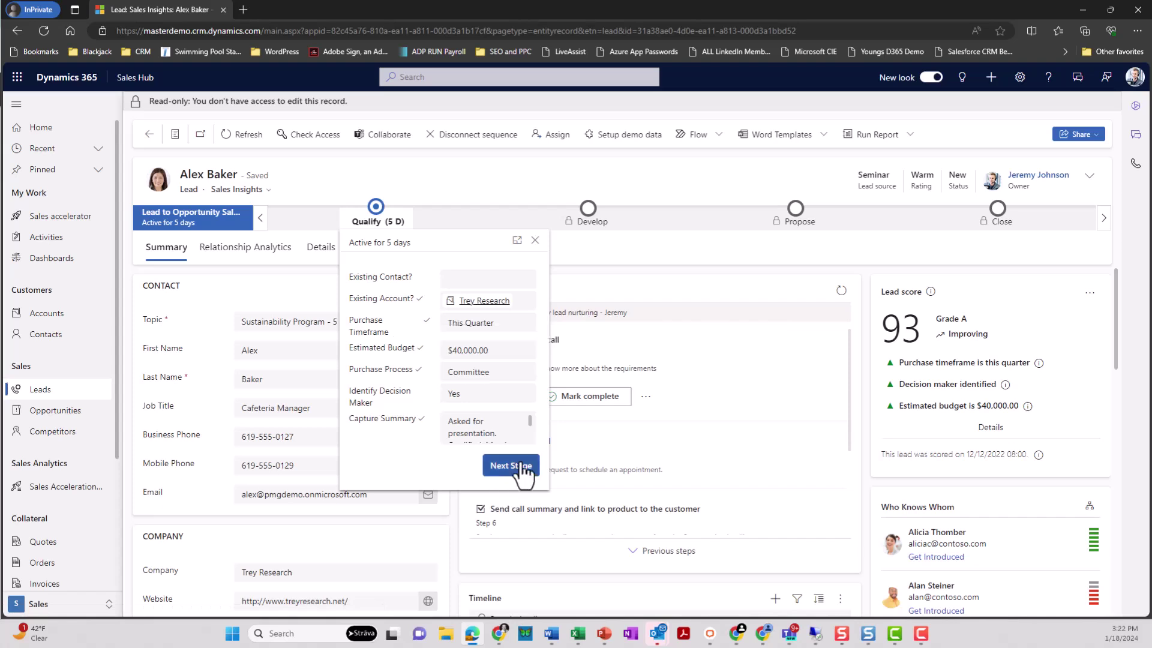
left_click(594, 222)
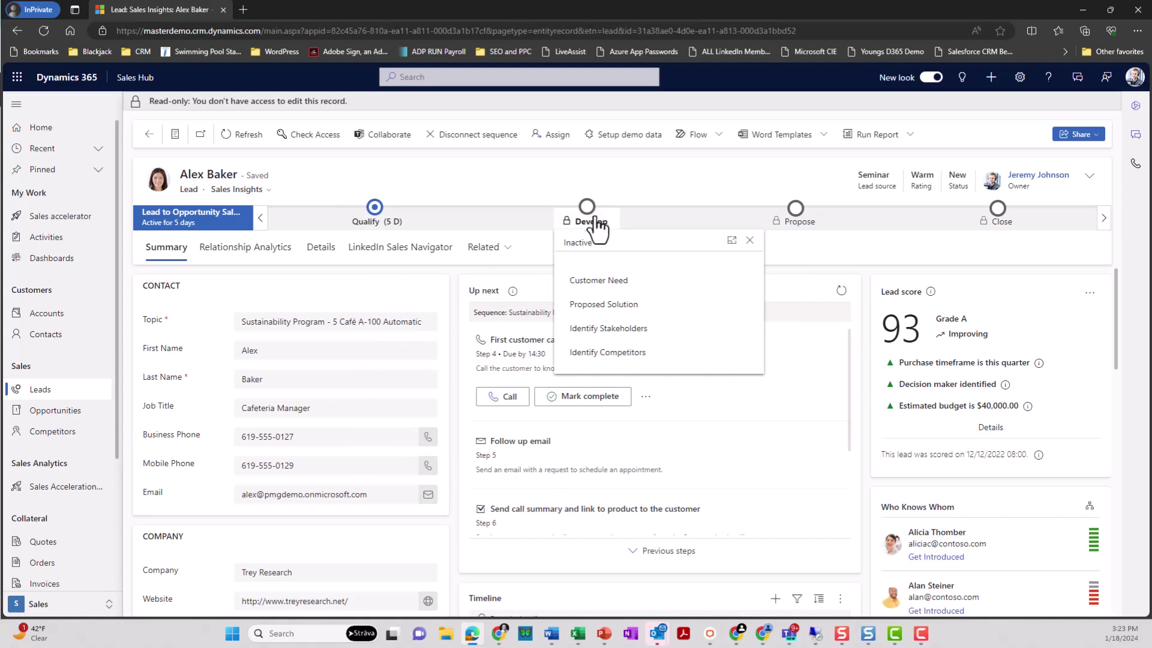
left_click(796, 219)
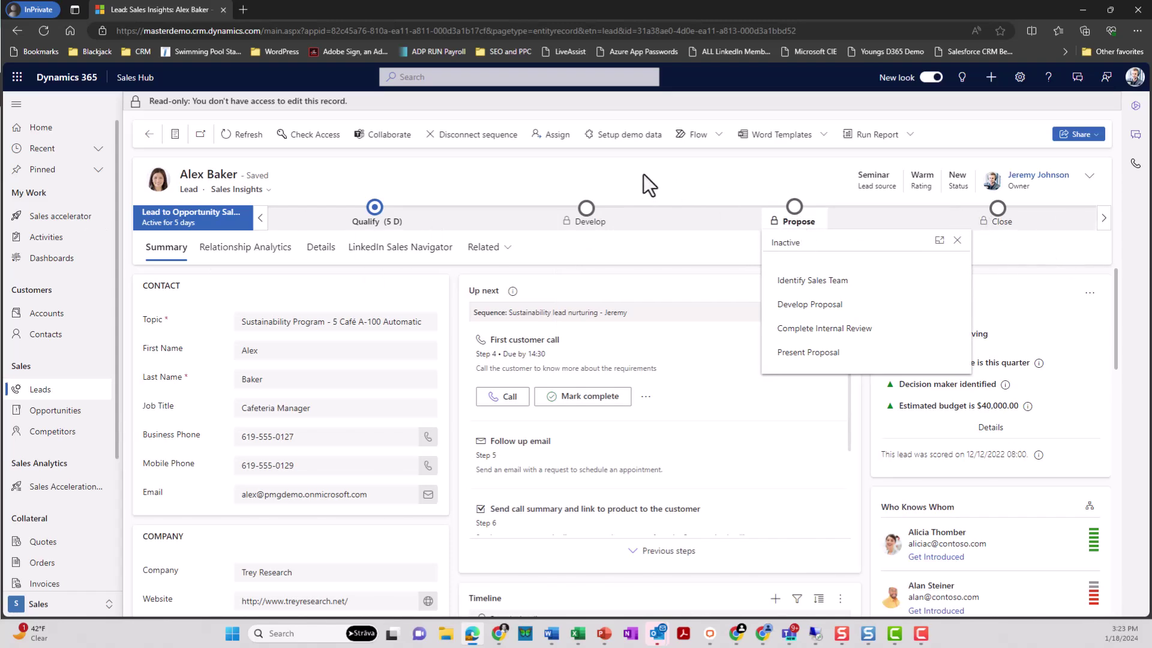
left_click(646, 201)
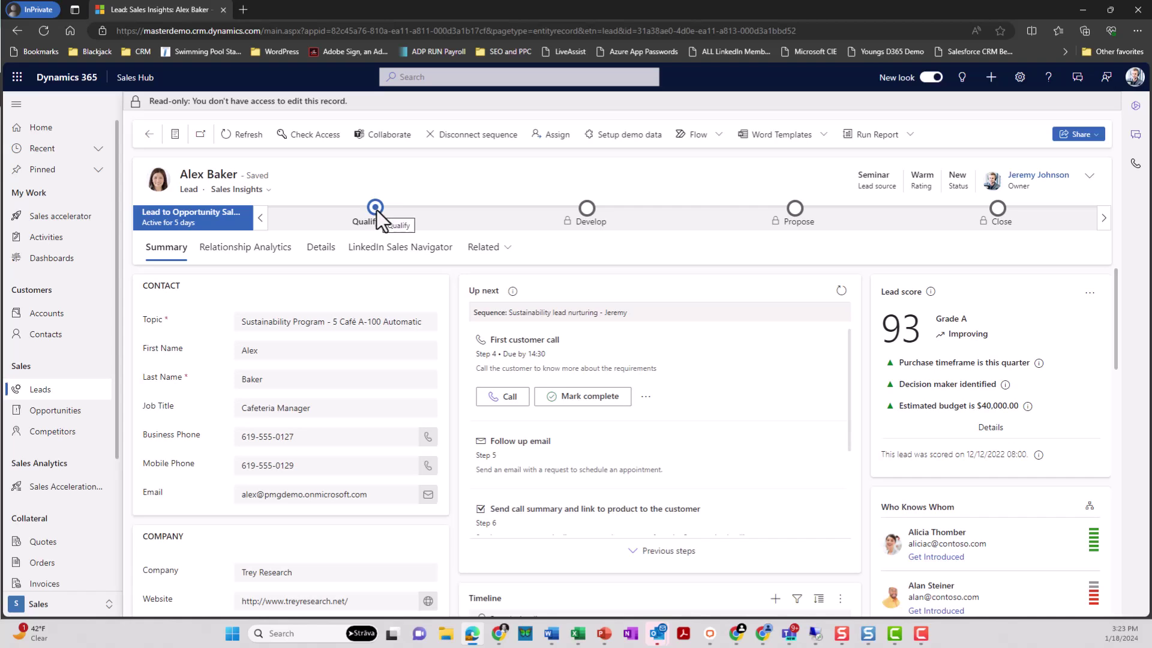
- View the opportunities list with its alternative layout options, dismissing the layout tip, and the All Competitors list
left_click(73, 412)
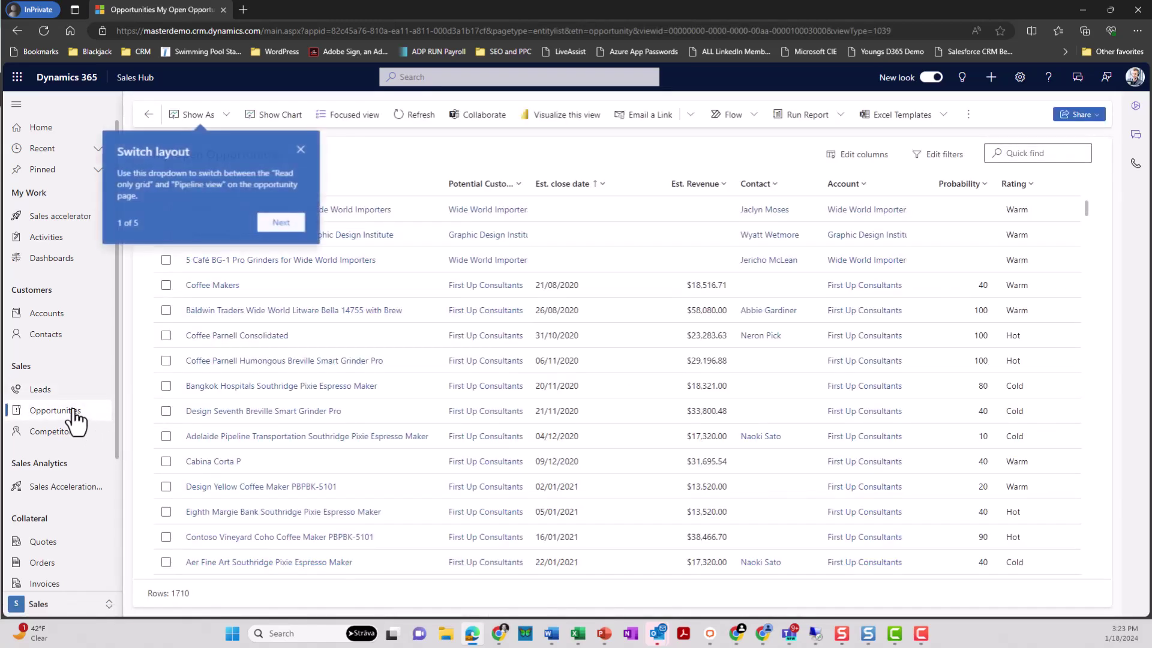
left_click(301, 148)
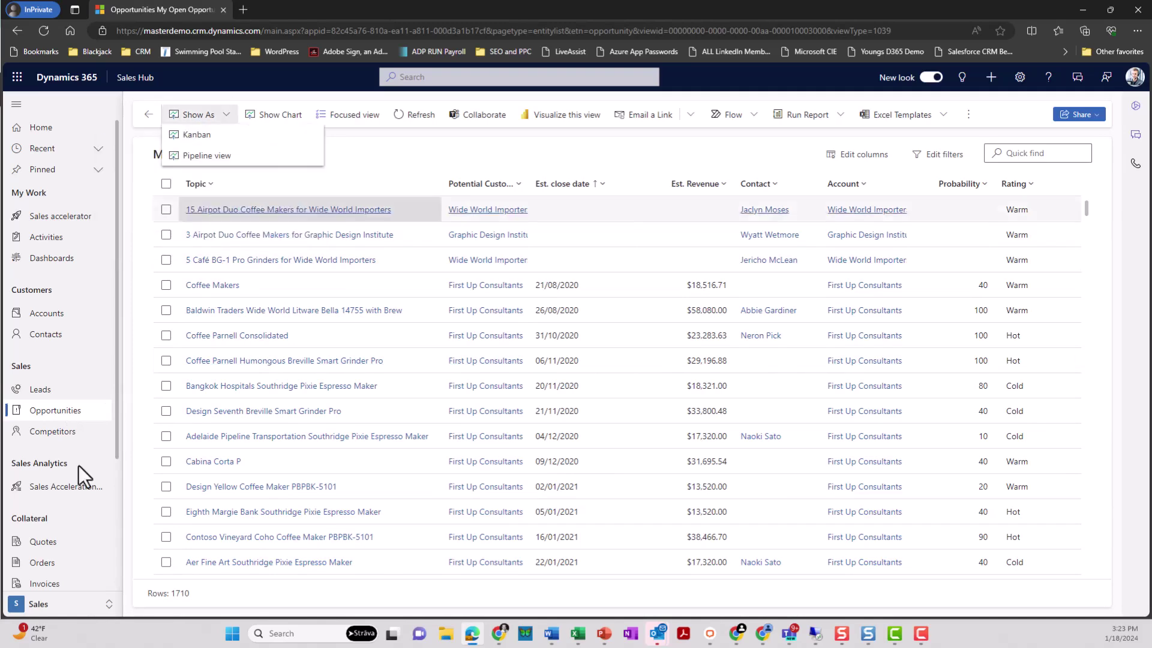
left_click(52, 432)
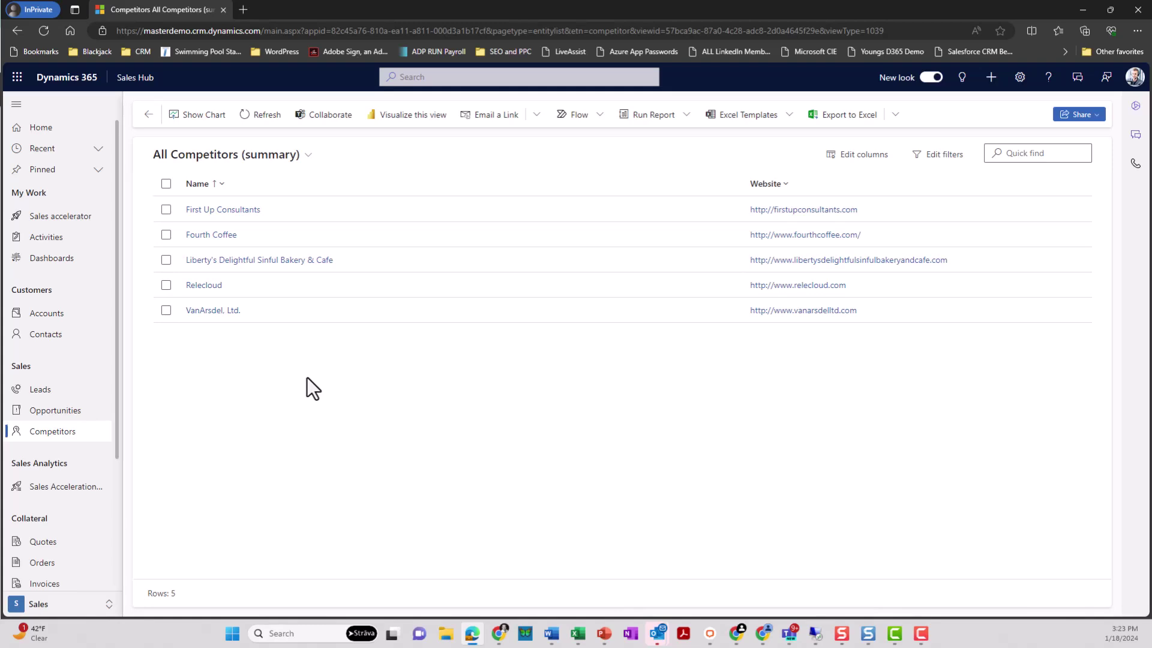
scroll(55, 531, "down", 3)
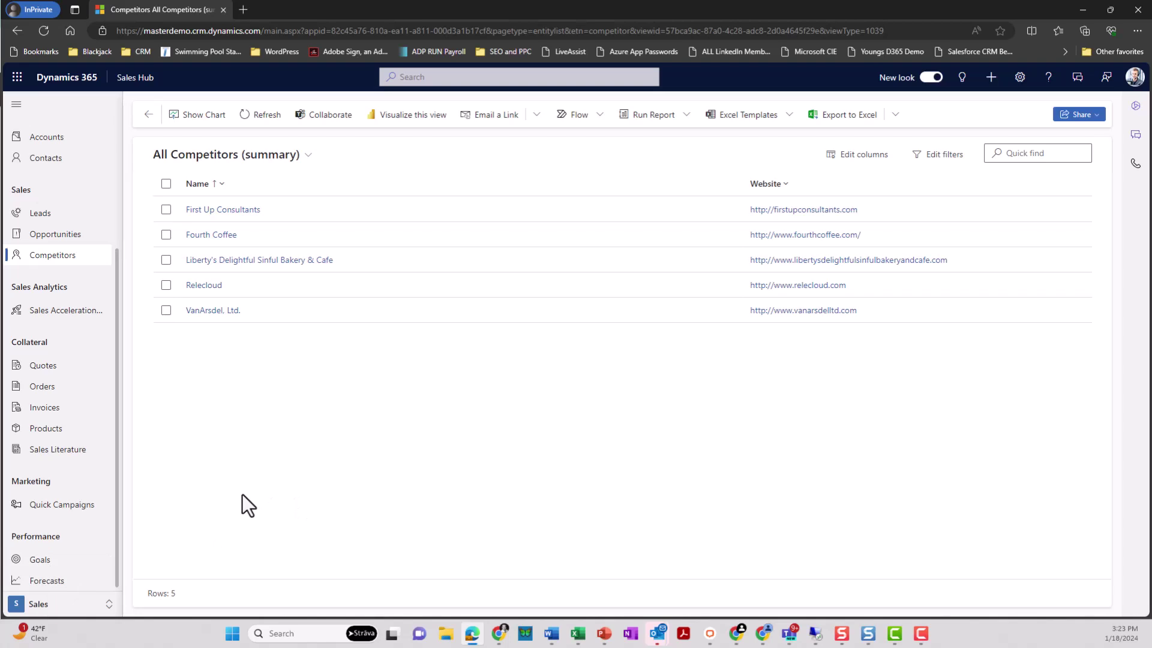
scroll(54, 509, "up", 3)
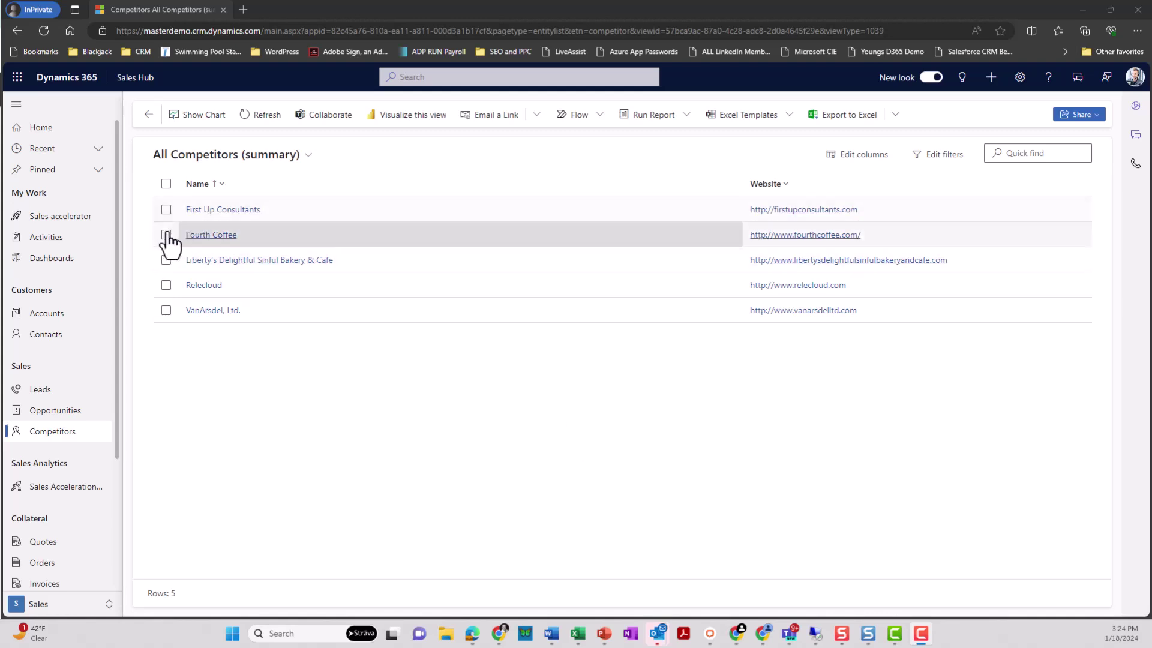
- Open the Sales accelerator work list and check the Qualify stage details of the Trey Research lead
left_click(66, 217)
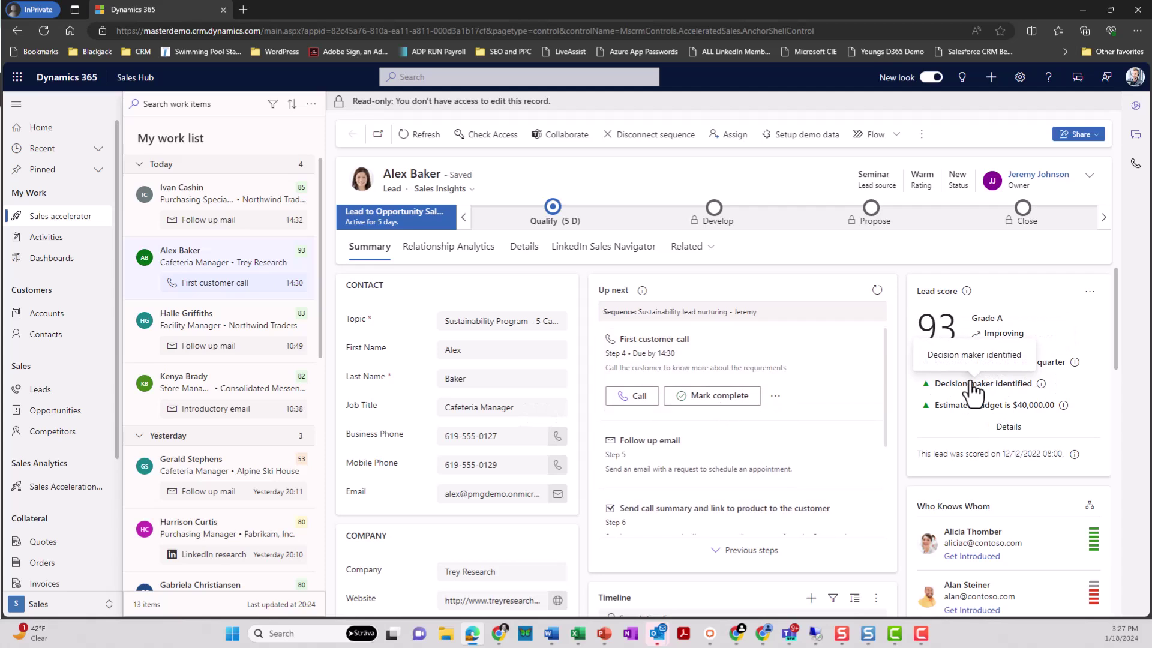
left_click(565, 208)
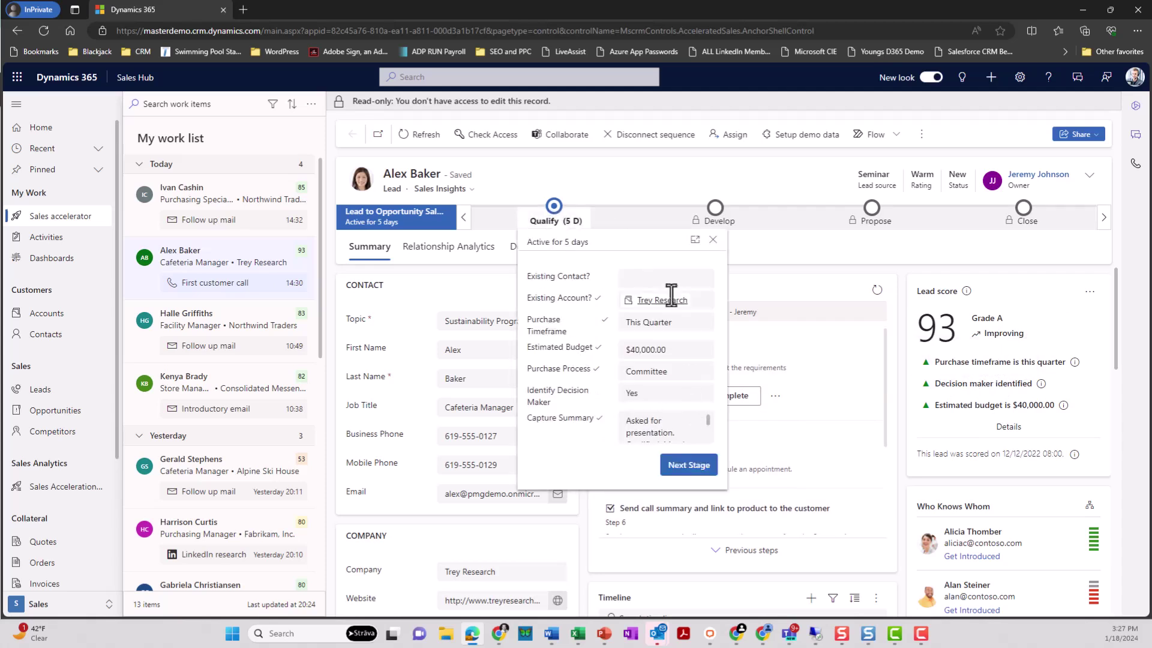
left_click(632, 175)
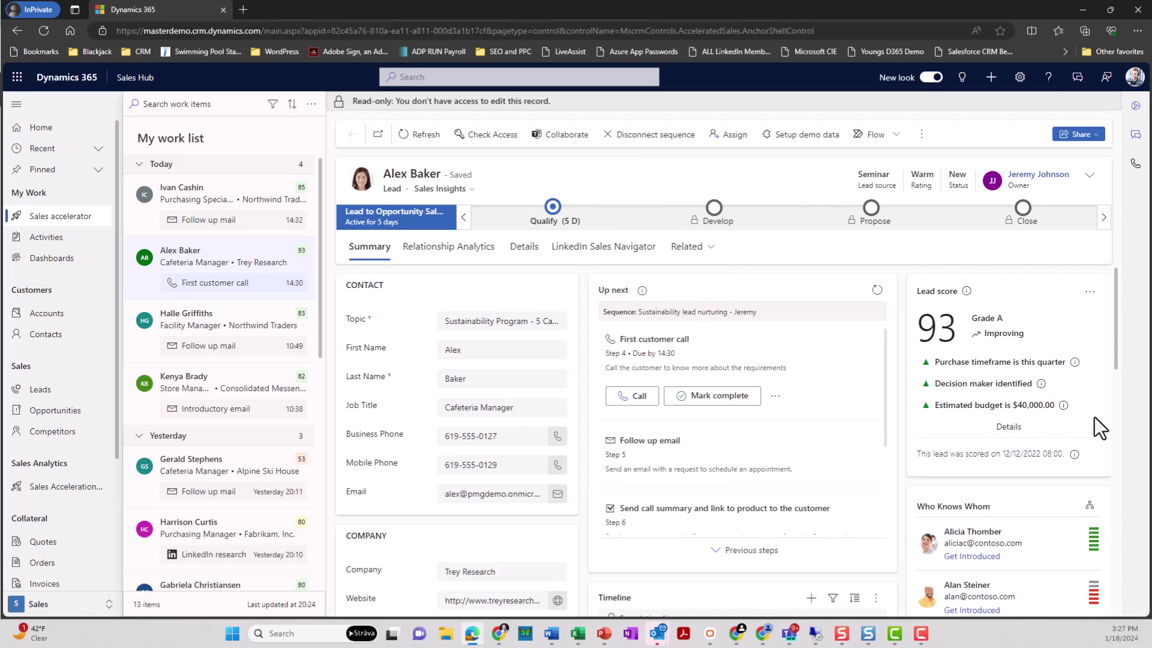
- Review the lead score's details and its About explanation, closing the score information when finished
left_click(1009, 427)
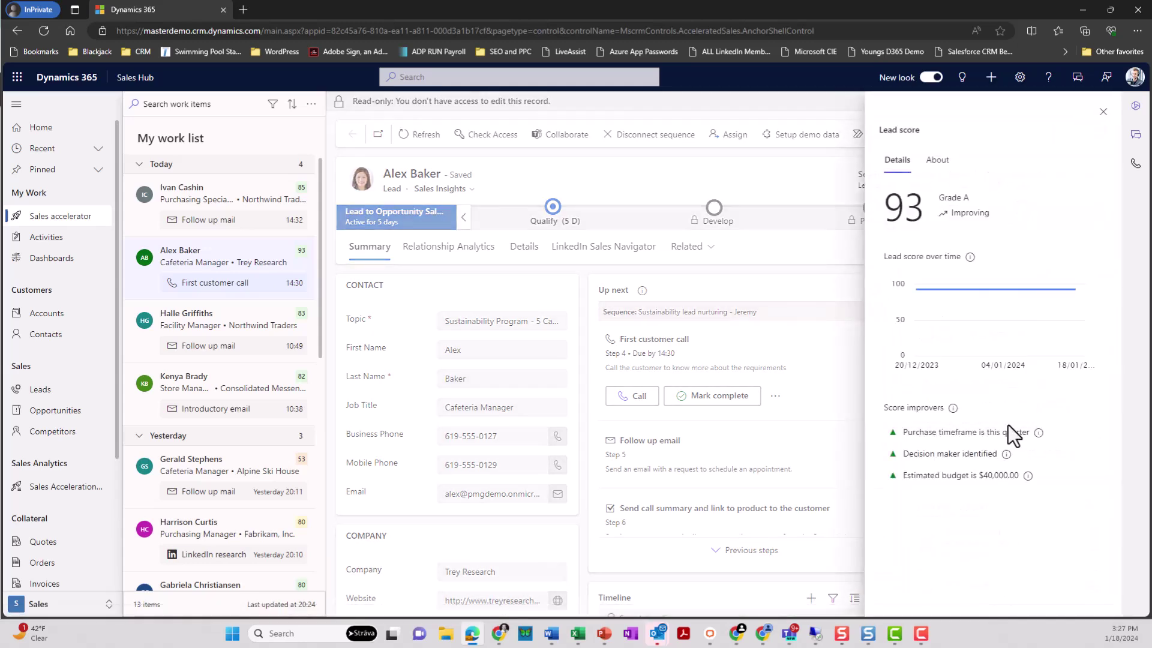
left_click(939, 171)
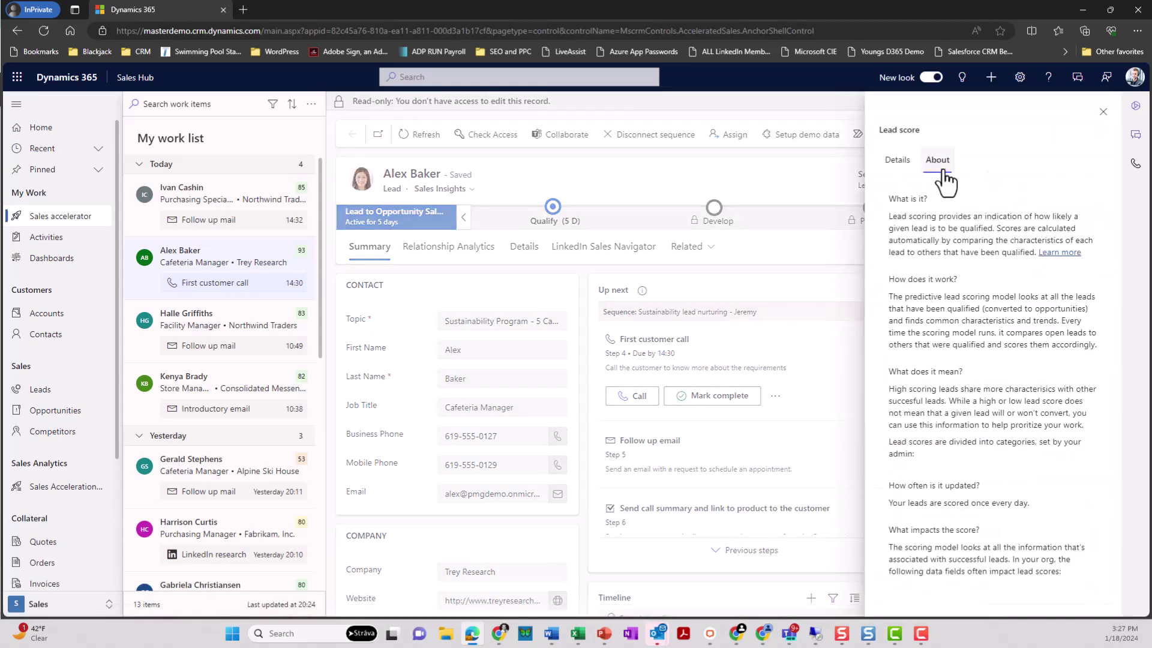
left_click(1105, 112)
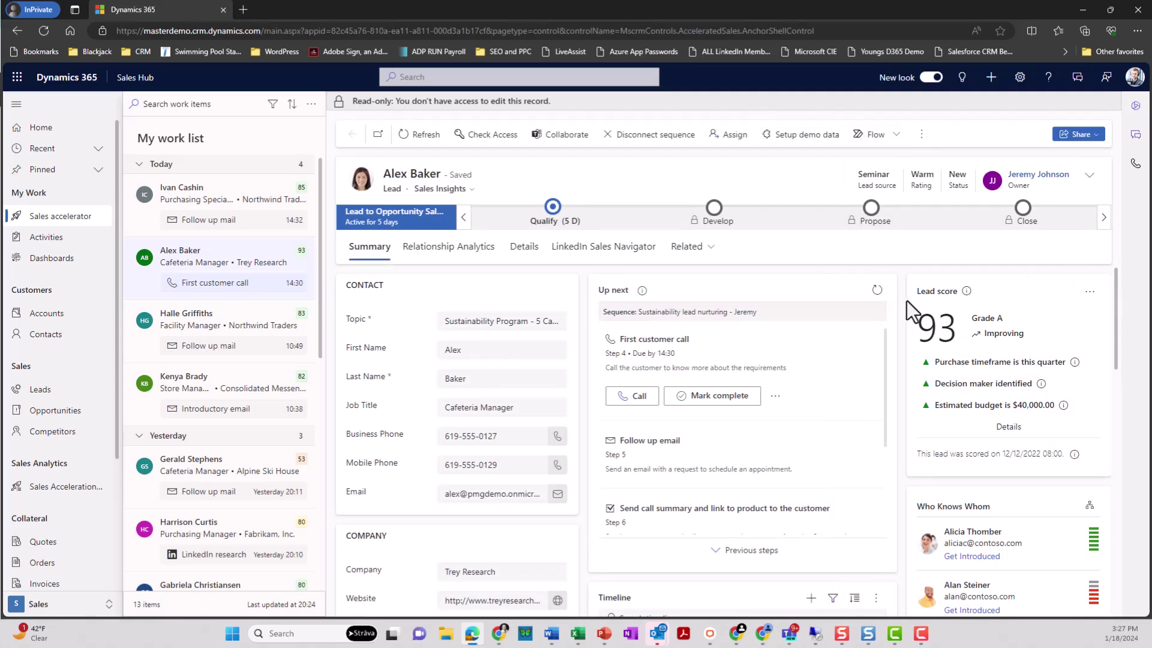
- Review the lead's timeline entries and filter them to the Email activity type
scroll(931, 350, "down", 3)
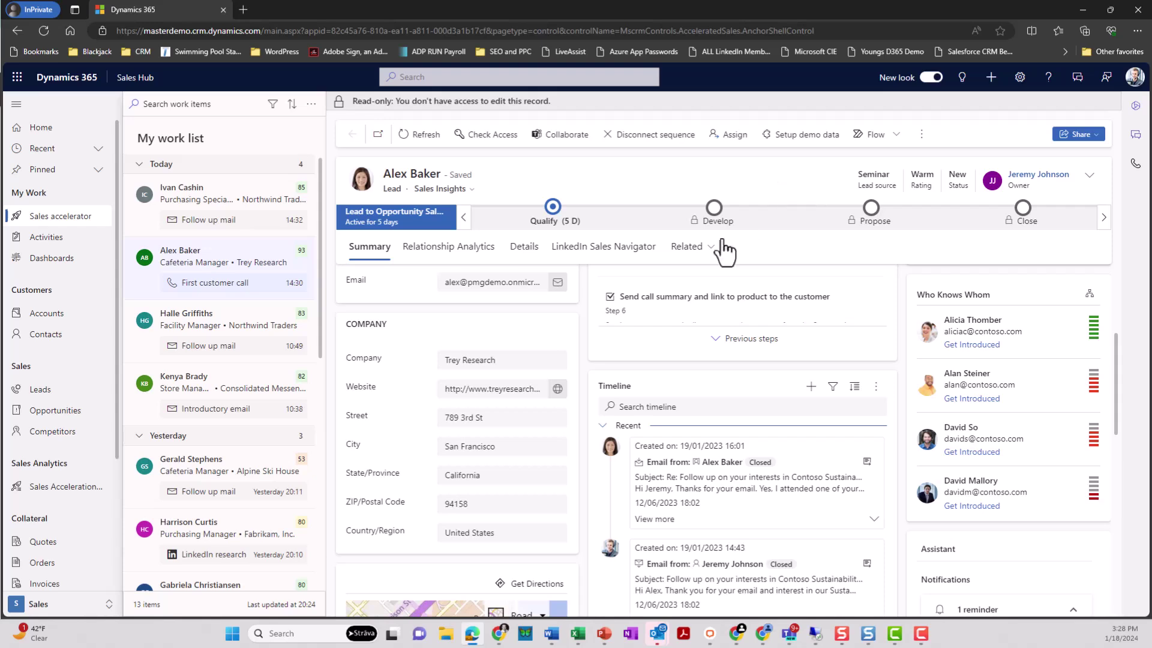
scroll(724, 444, "down", 3)
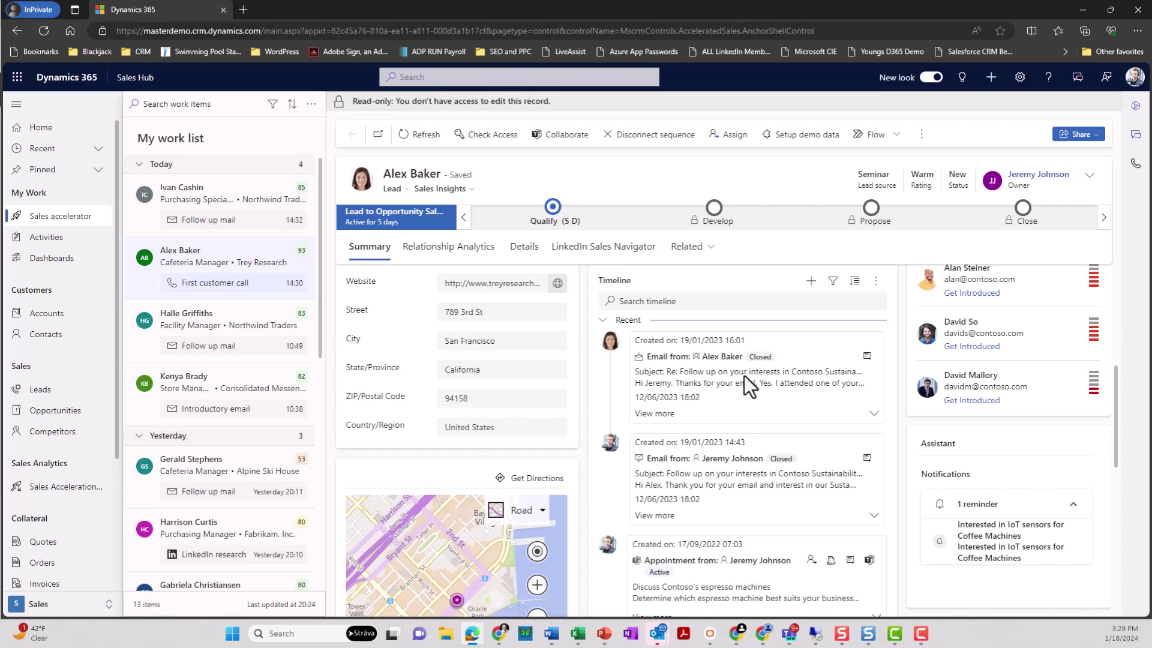
scroll(742, 384, "down", 3)
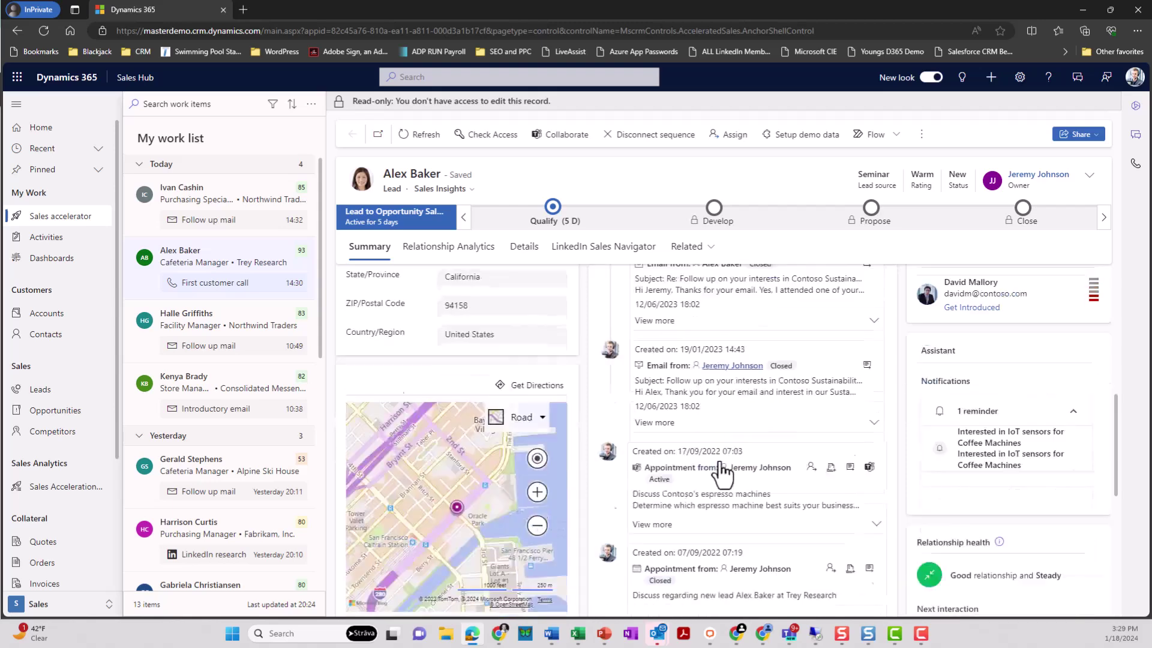
scroll(709, 465, "down", 5)
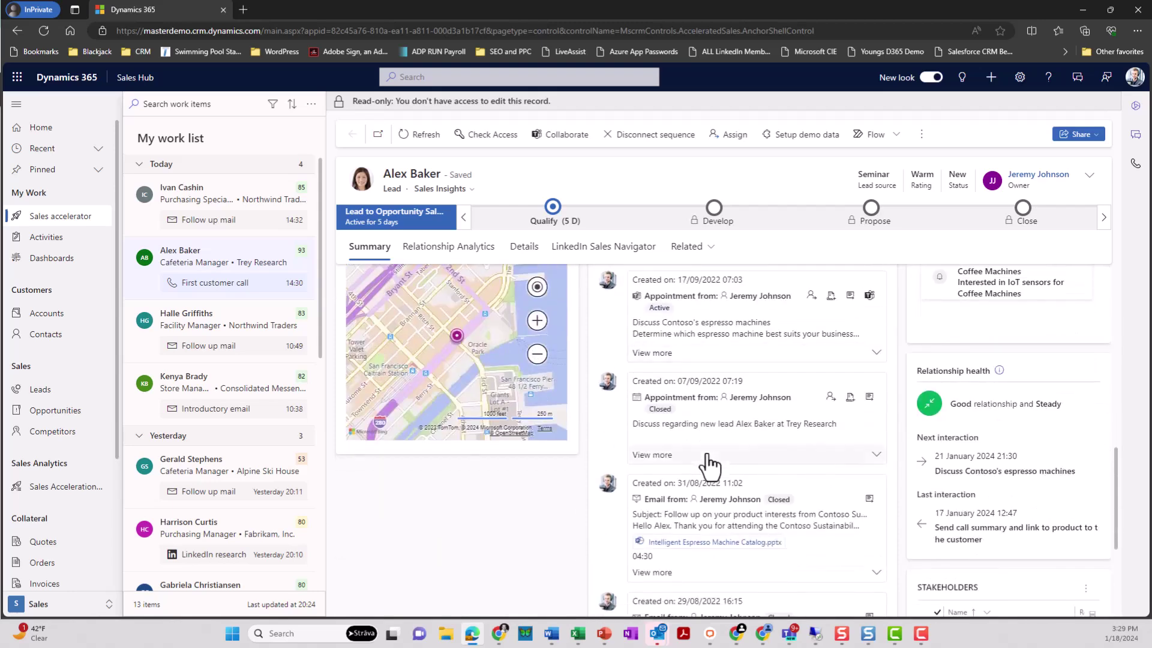
scroll(763, 431, "up", 5)
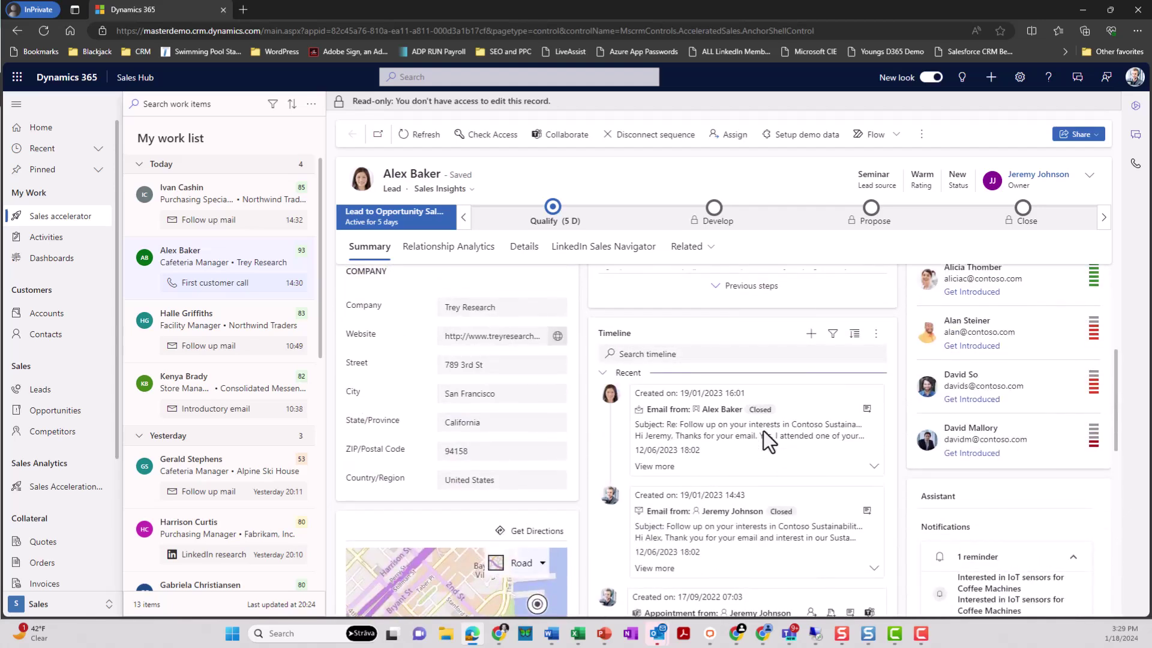
left_click(833, 335)
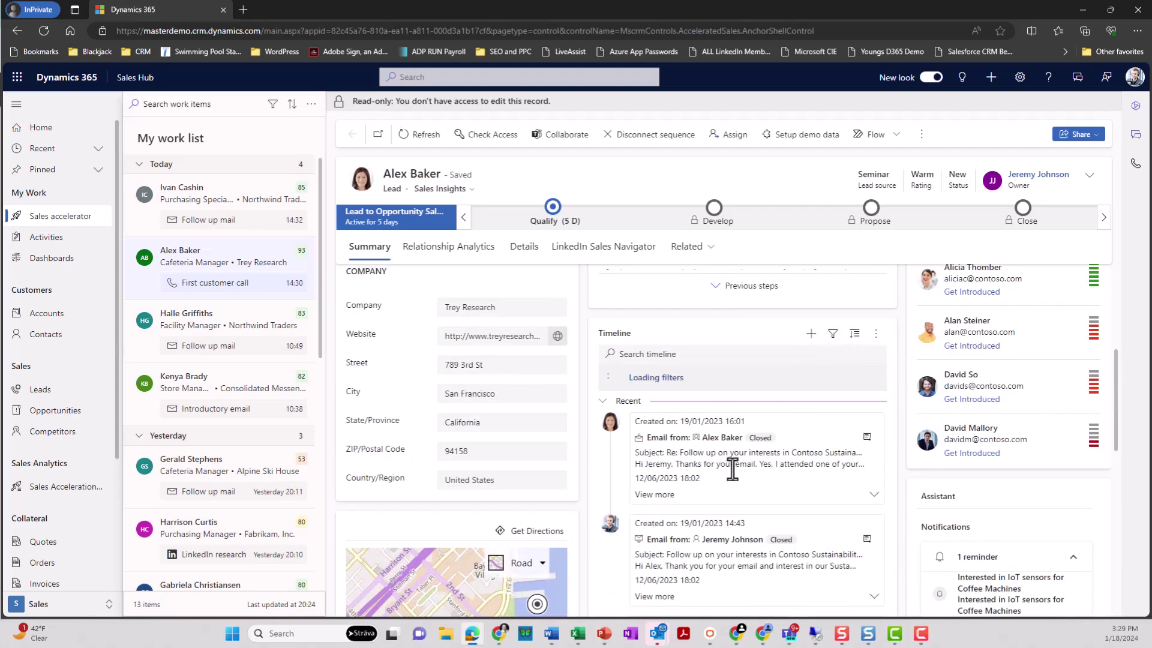
left_click(619, 468)
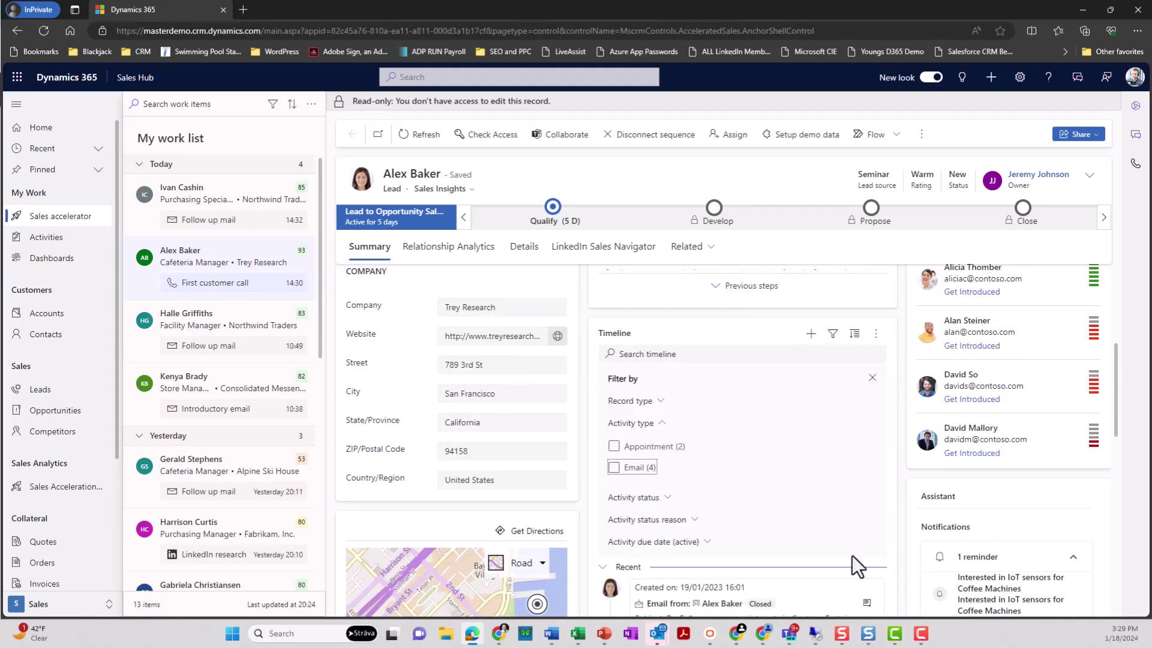
scroll(853, 522, "down", 3)
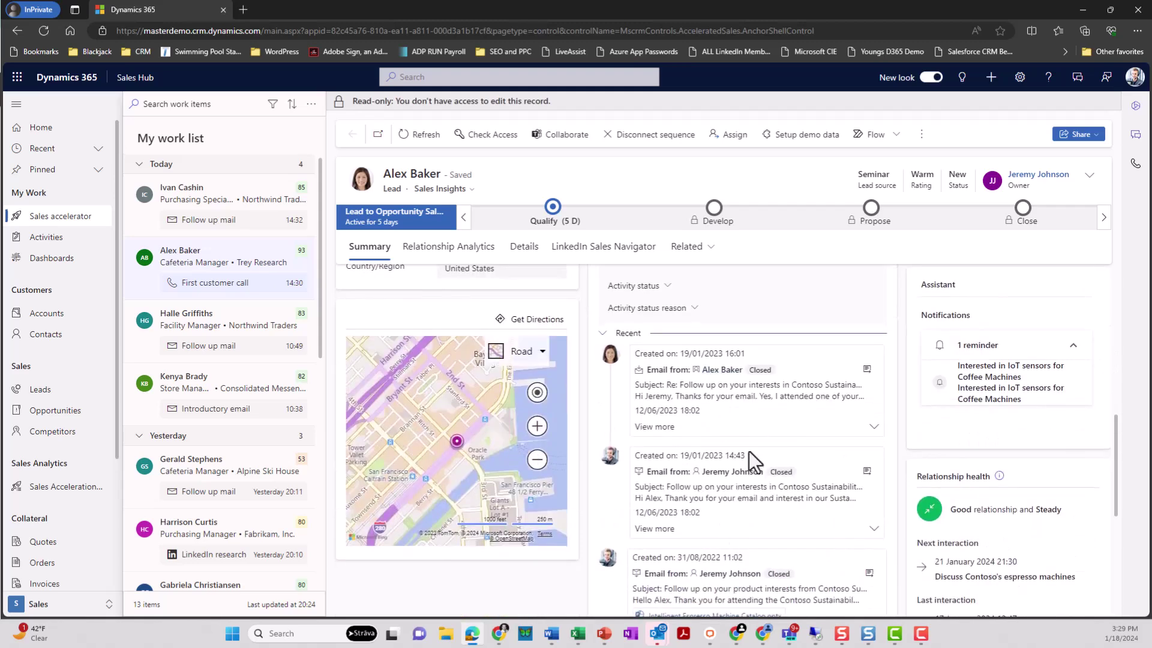
scroll(744, 484, "up", 2)
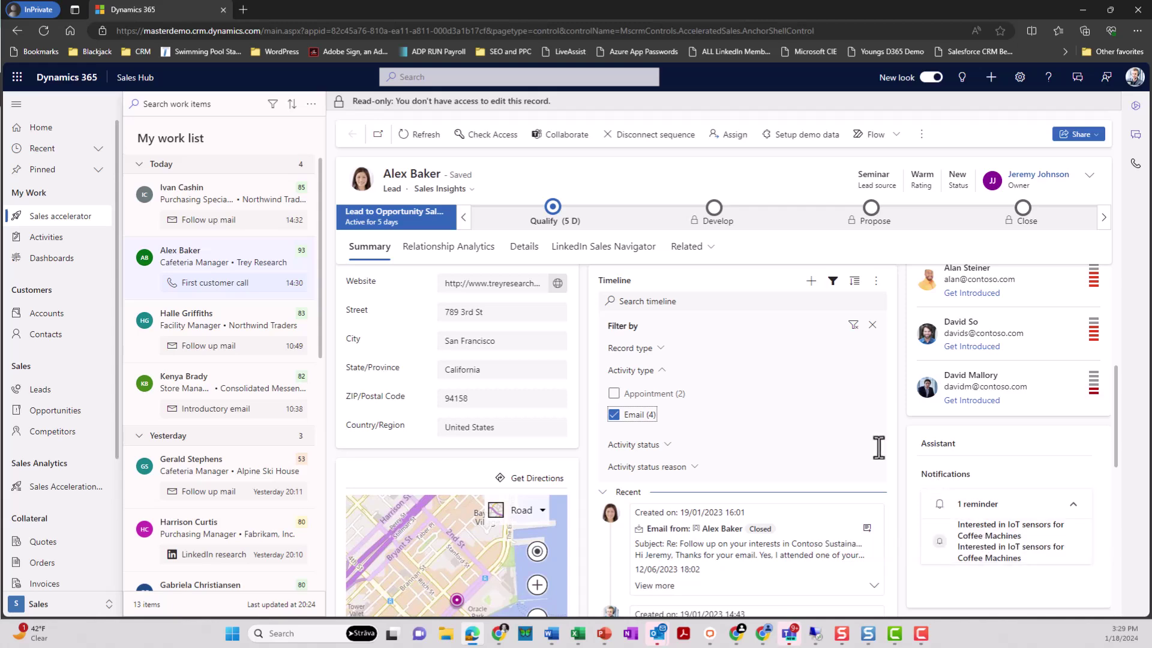
- Review the lead's Up next sequence and the additional options available for the First customer call step, dismissing them without a choice
scroll(579, 362, "up", 5)
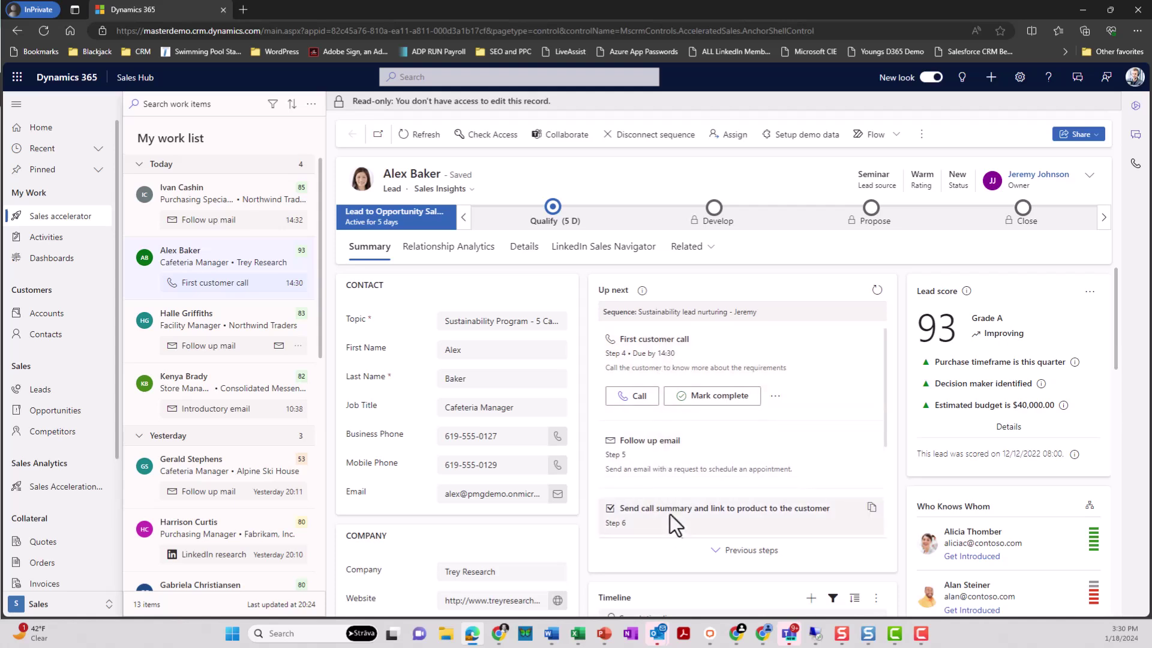
scroll(667, 507, "down", 1)
scroll(679, 494, "up", 1)
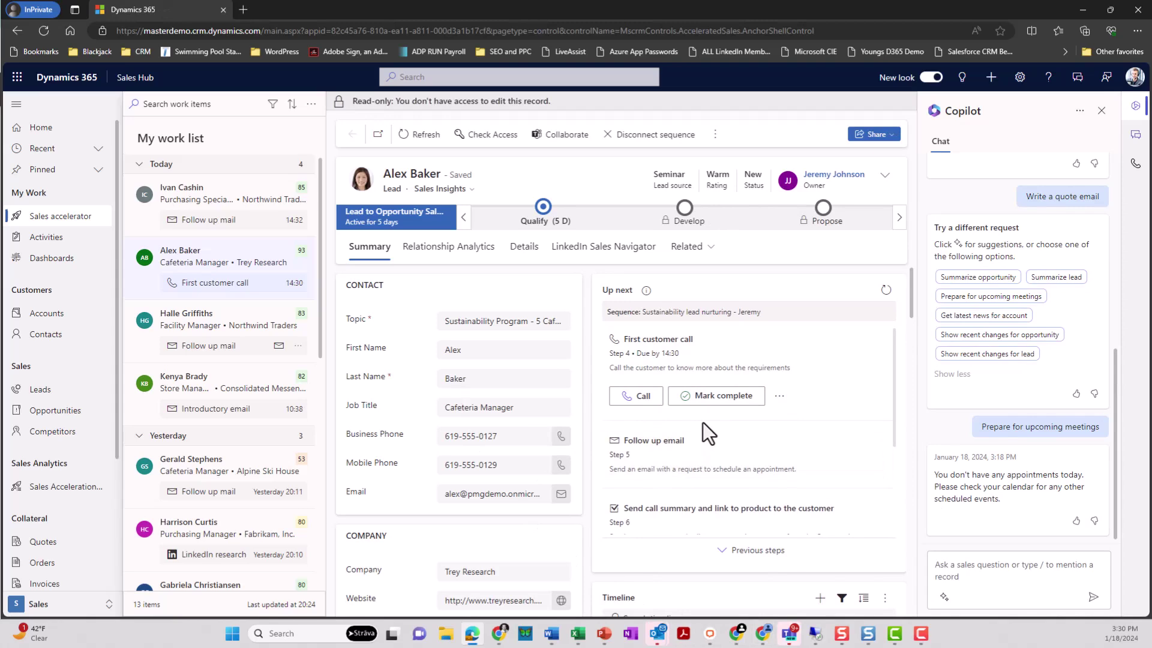
left_click(779, 397)
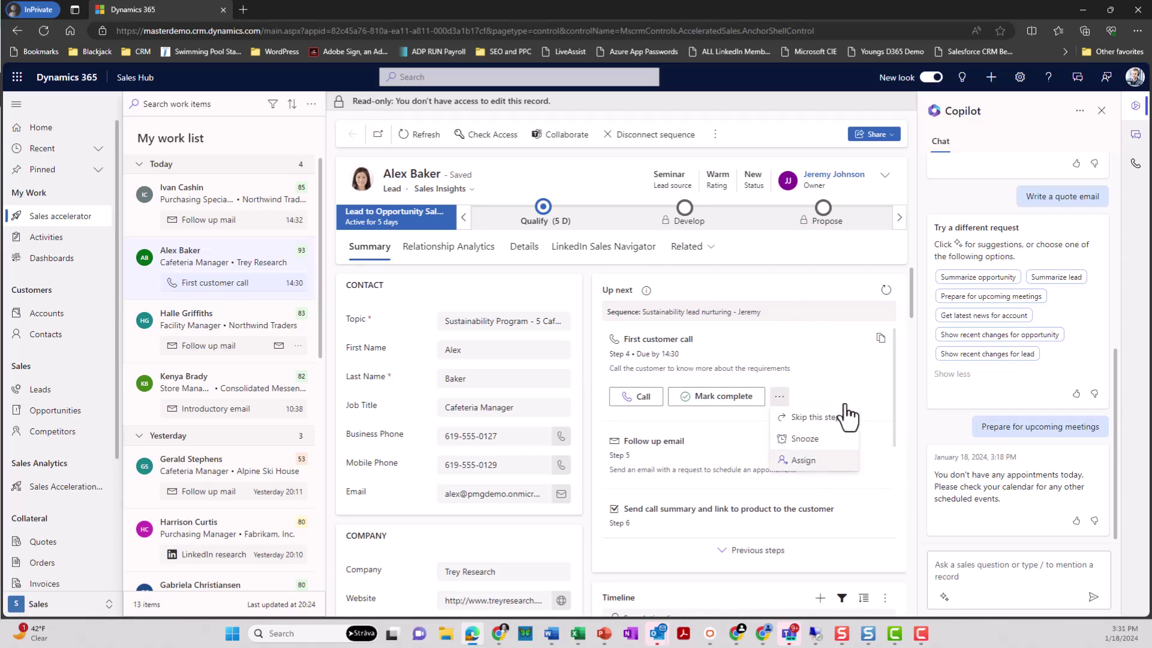
left_click(875, 375)
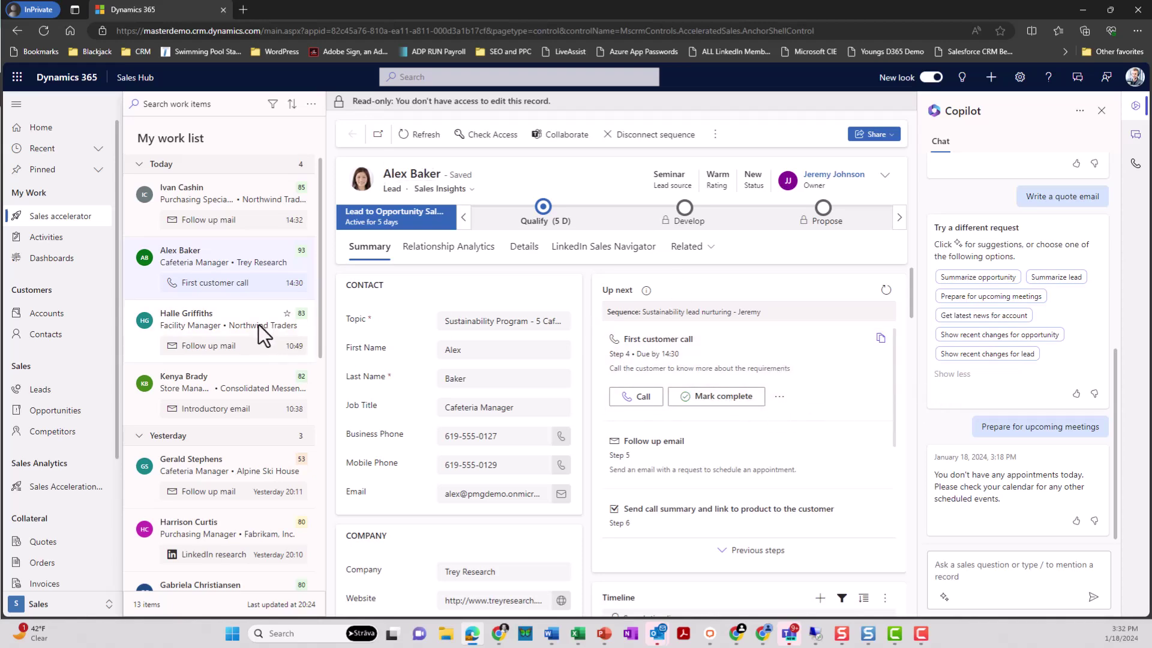
- Open the Northwind Traders facility manager's lead from the work list and view the overview of its last analyzed call
left_click(189, 320)
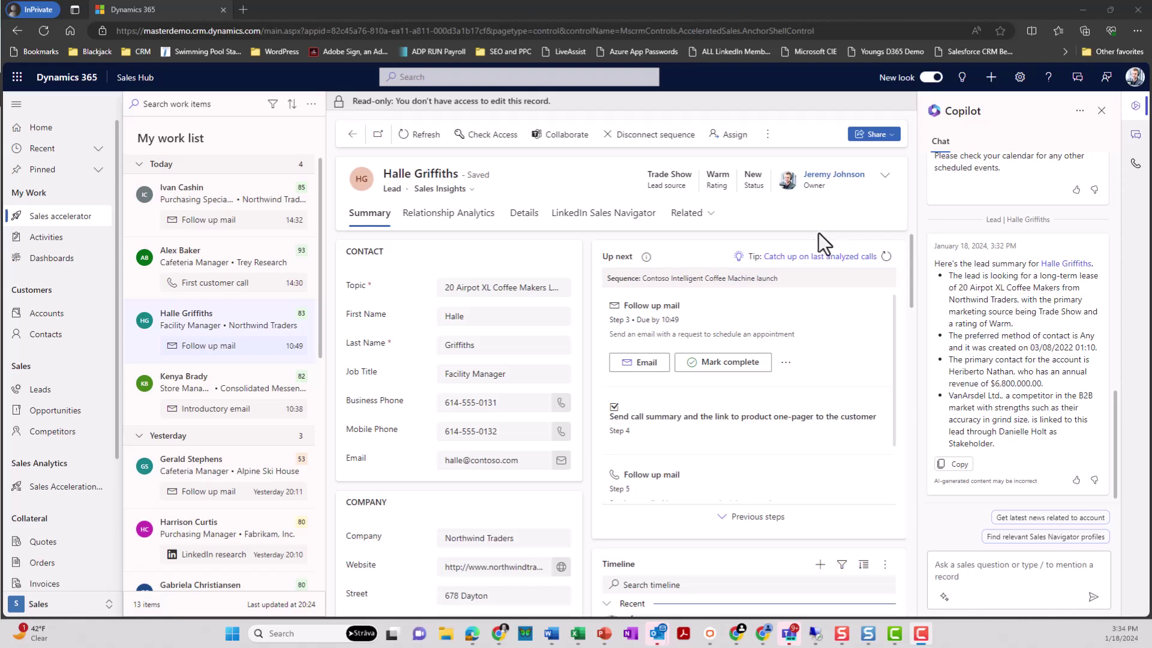
left_click(822, 259)
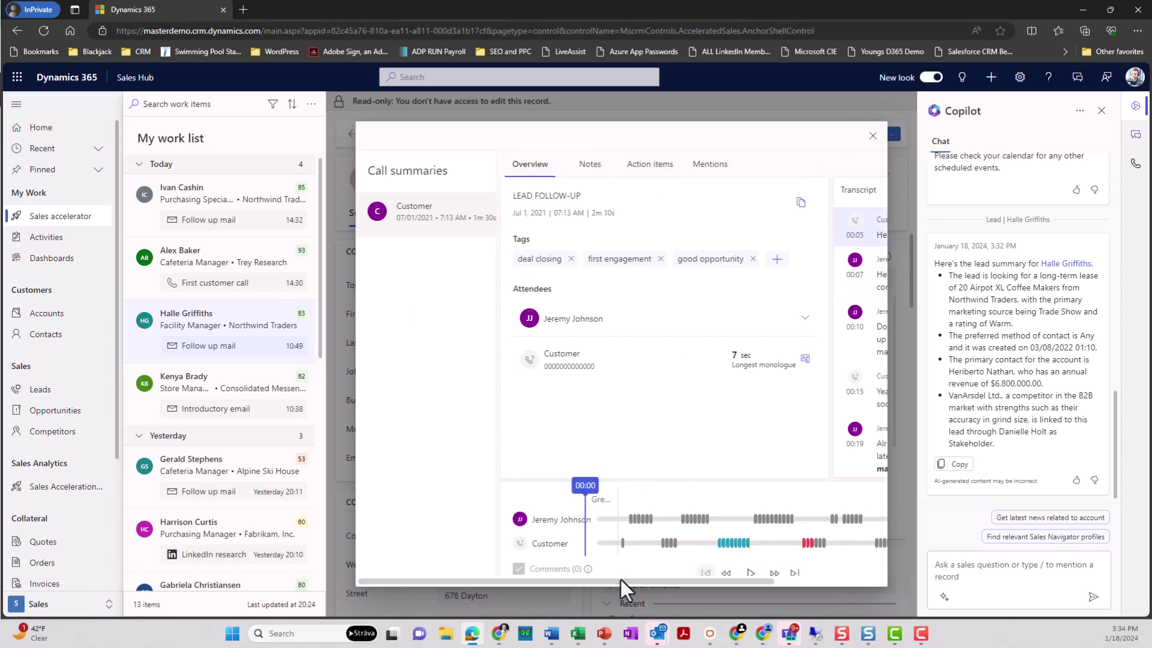
left_click_drag(621, 580, 705, 582)
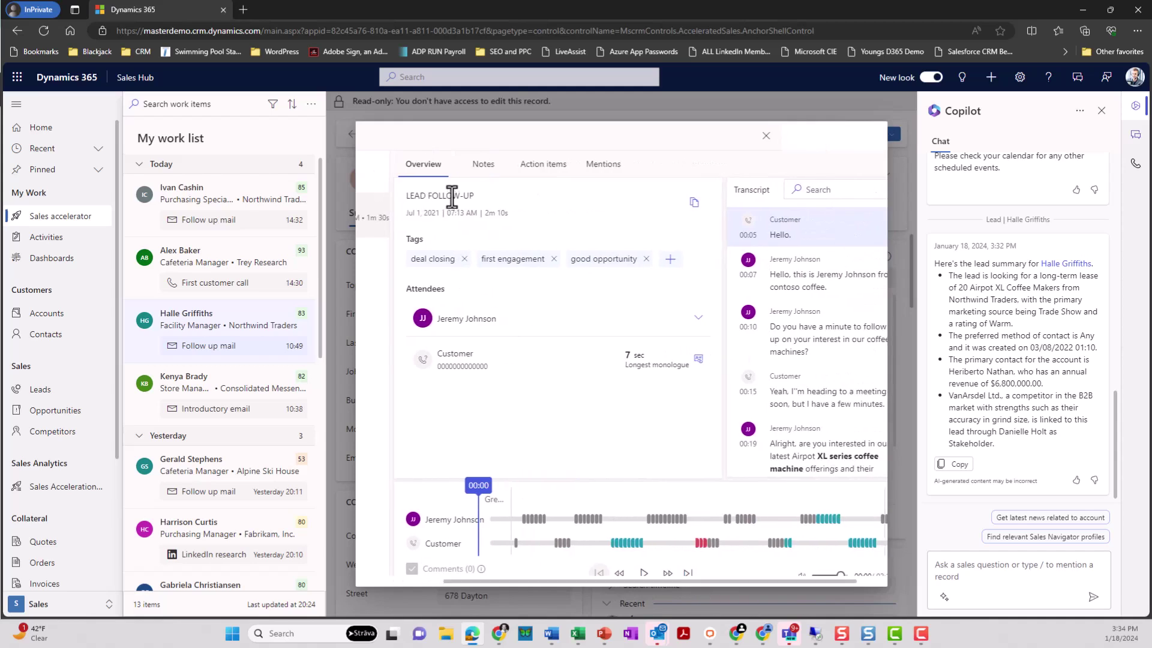
left_click_drag(495, 582, 565, 587)
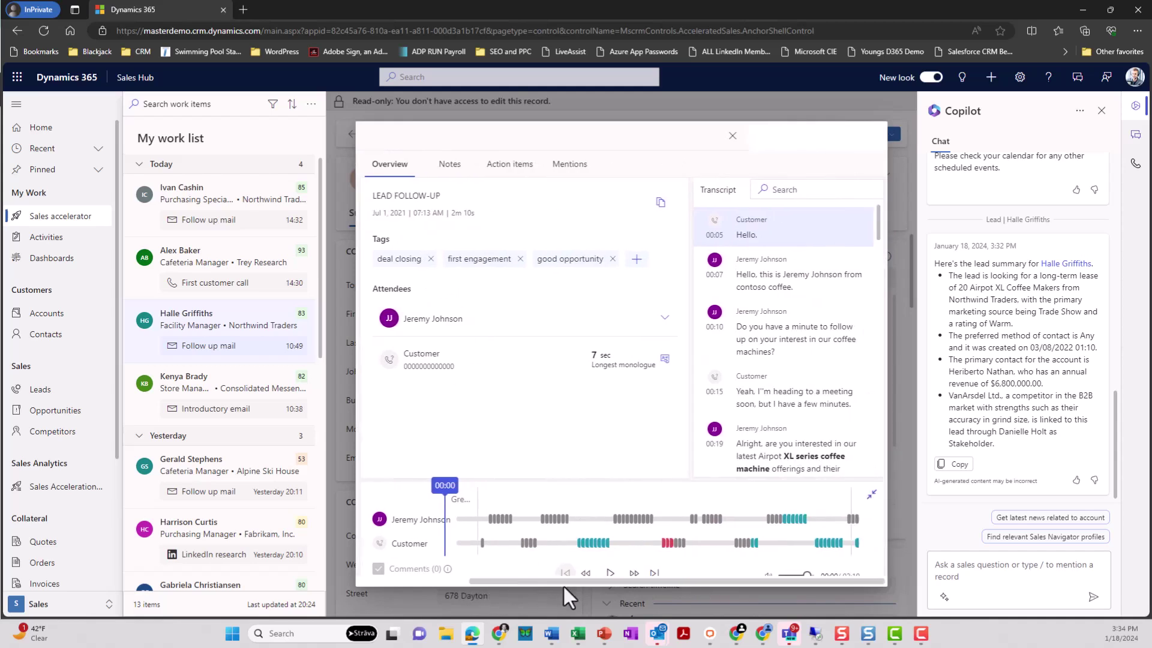
- Read the lead follow-up call's transcript from the greeting through to the closing
left_click(782, 228)
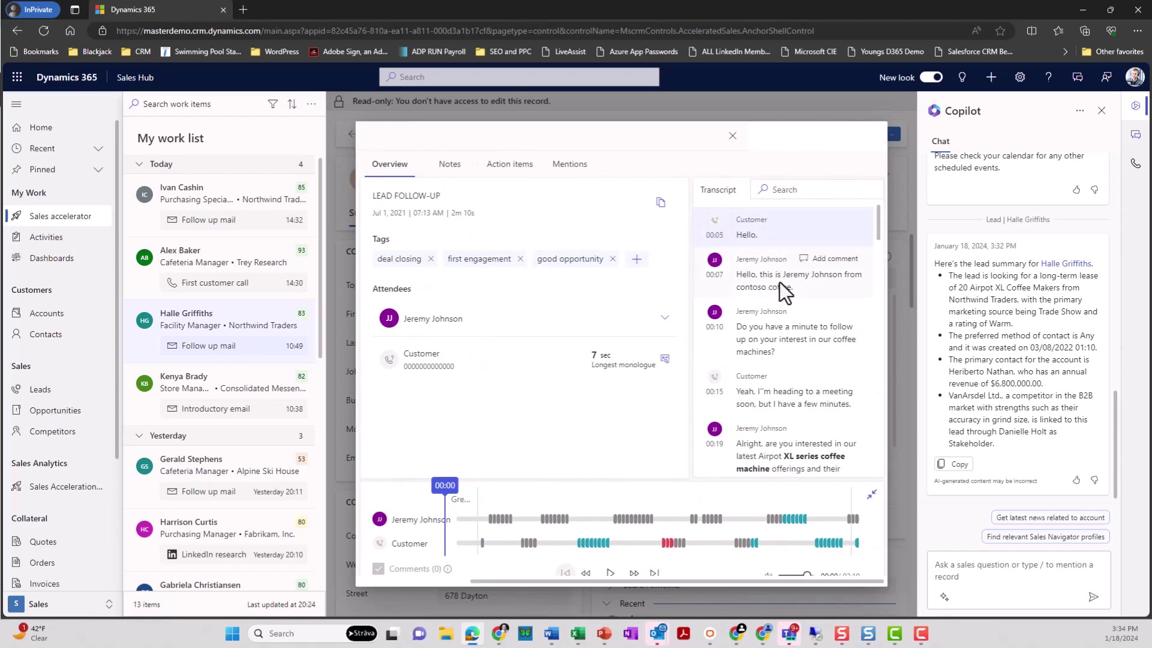
scroll(783, 292, "down", 5)
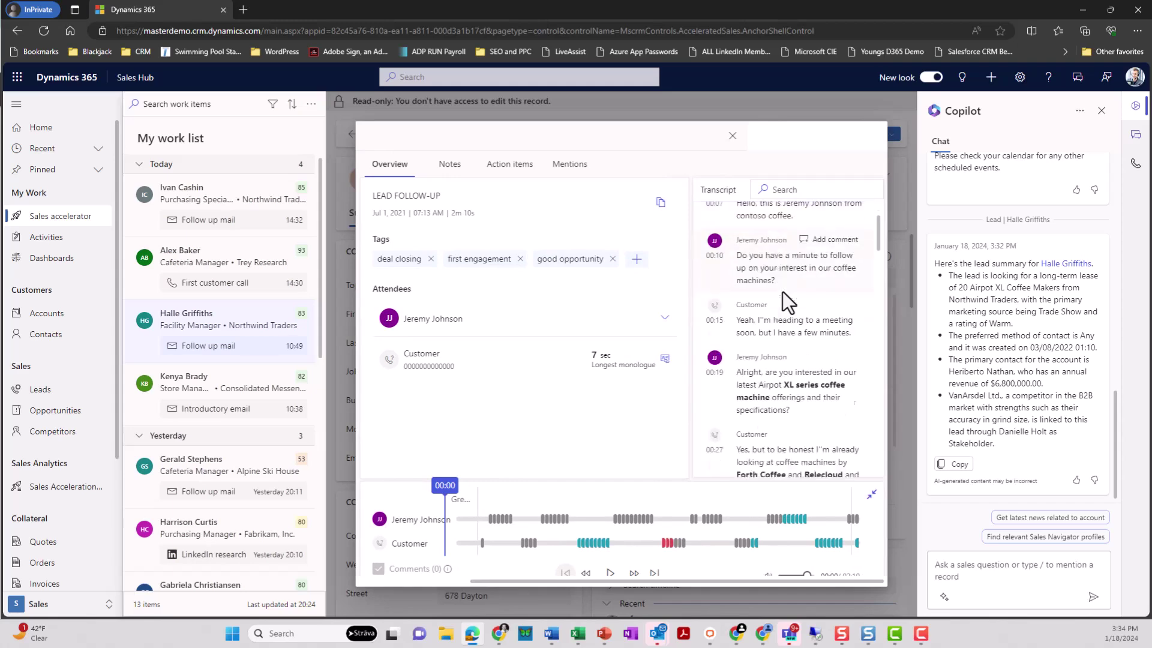
scroll(783, 292, "down", 2)
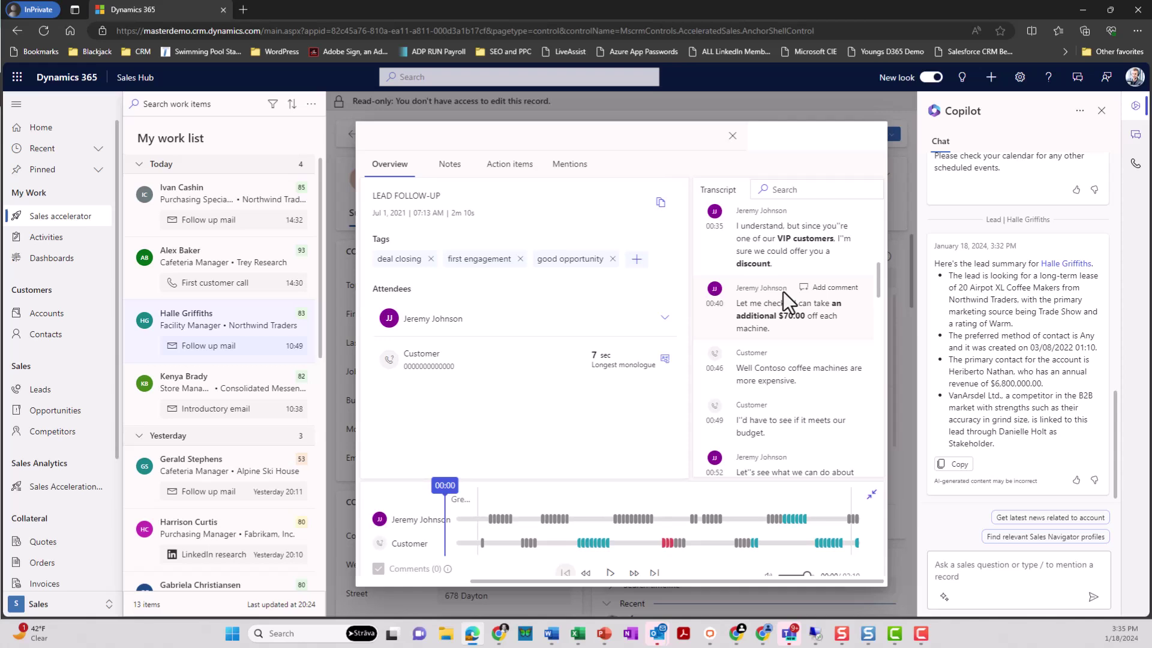
scroll(776, 291, "down", 5)
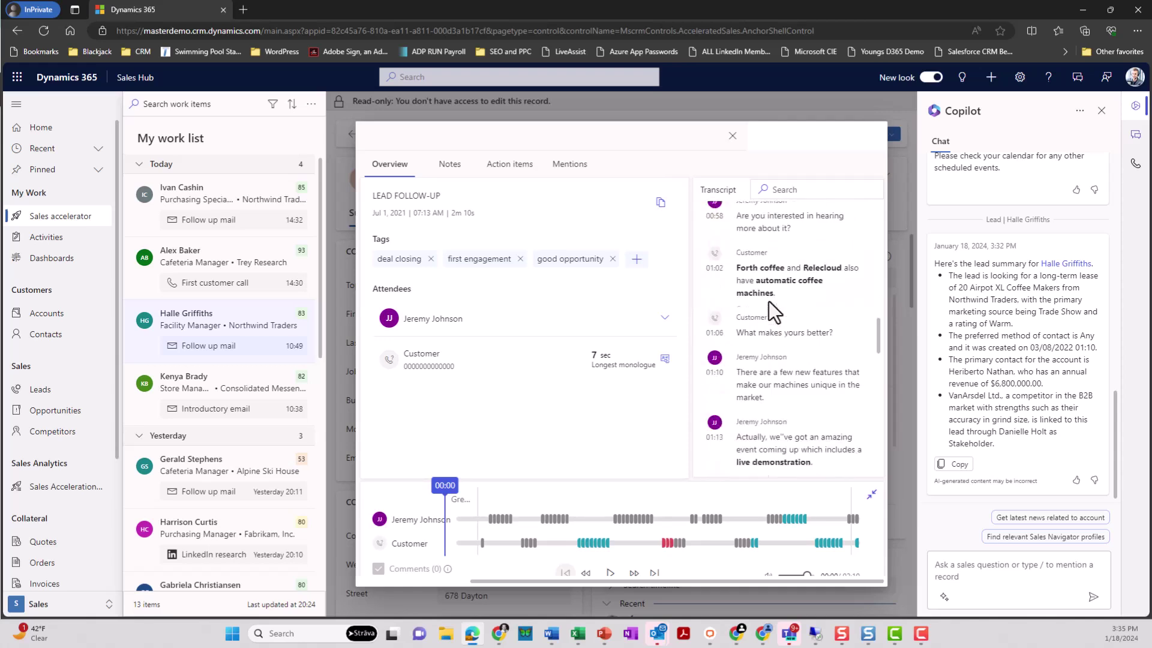
scroll(769, 306, "down", 3)
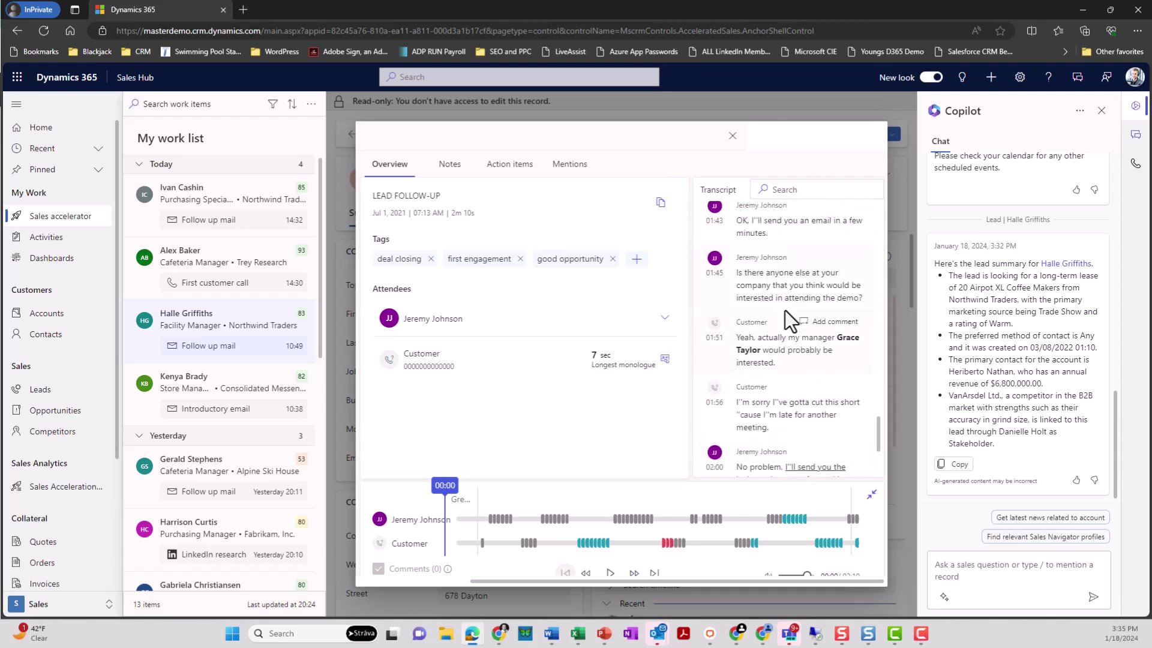
scroll(784, 307, "up", 1)
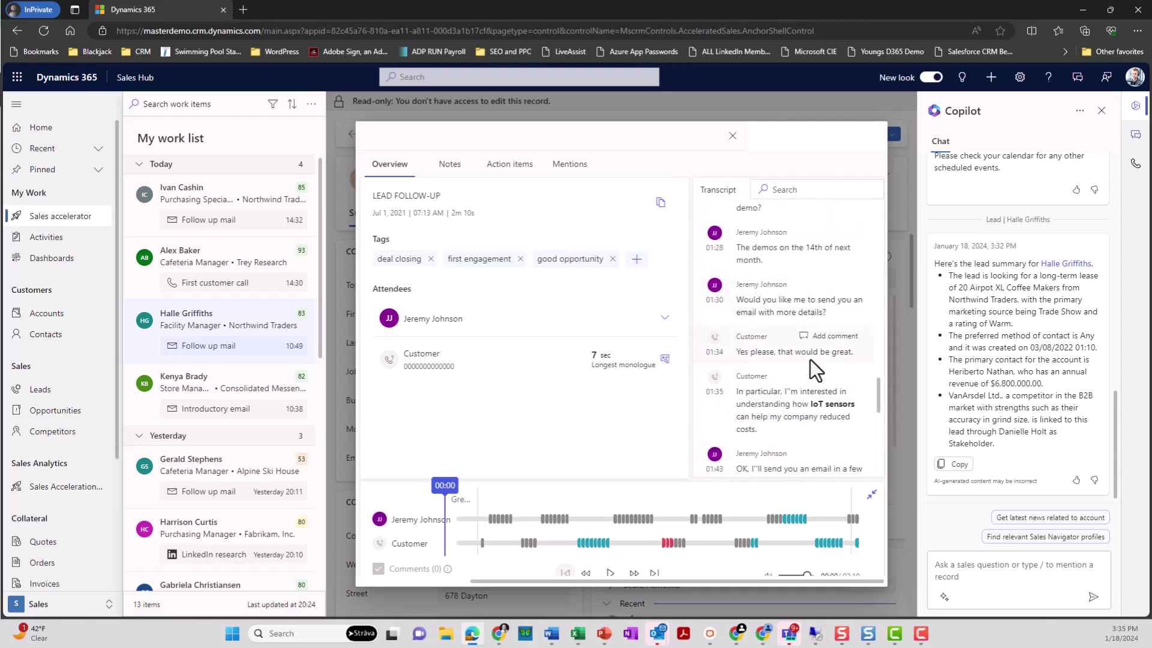
scroll(779, 329, "down", 5)
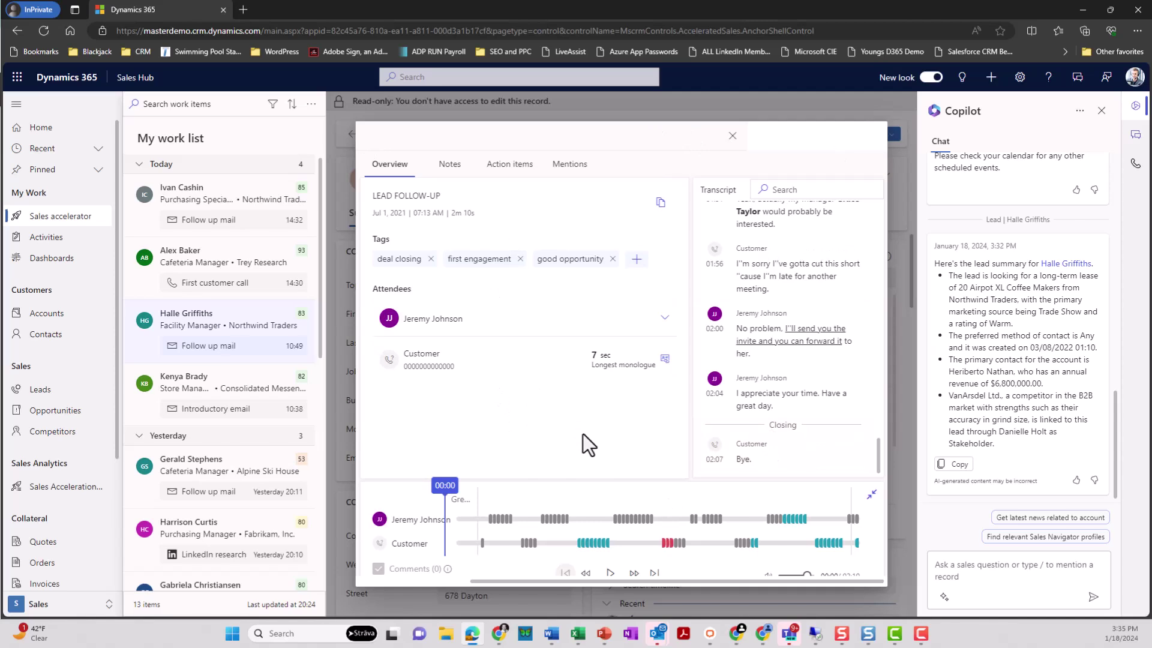
- Play part of the call recording, pause it, and jump to the transcript line about the live demonstration at 01:13
left_click(610, 573)
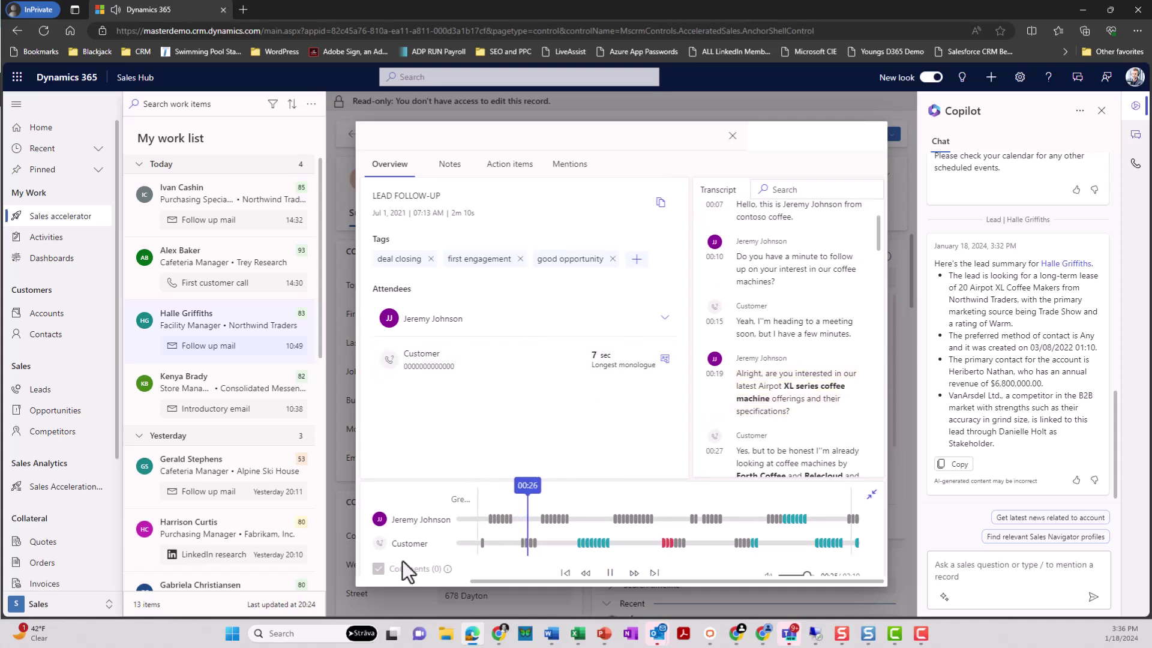
left_click(608, 574)
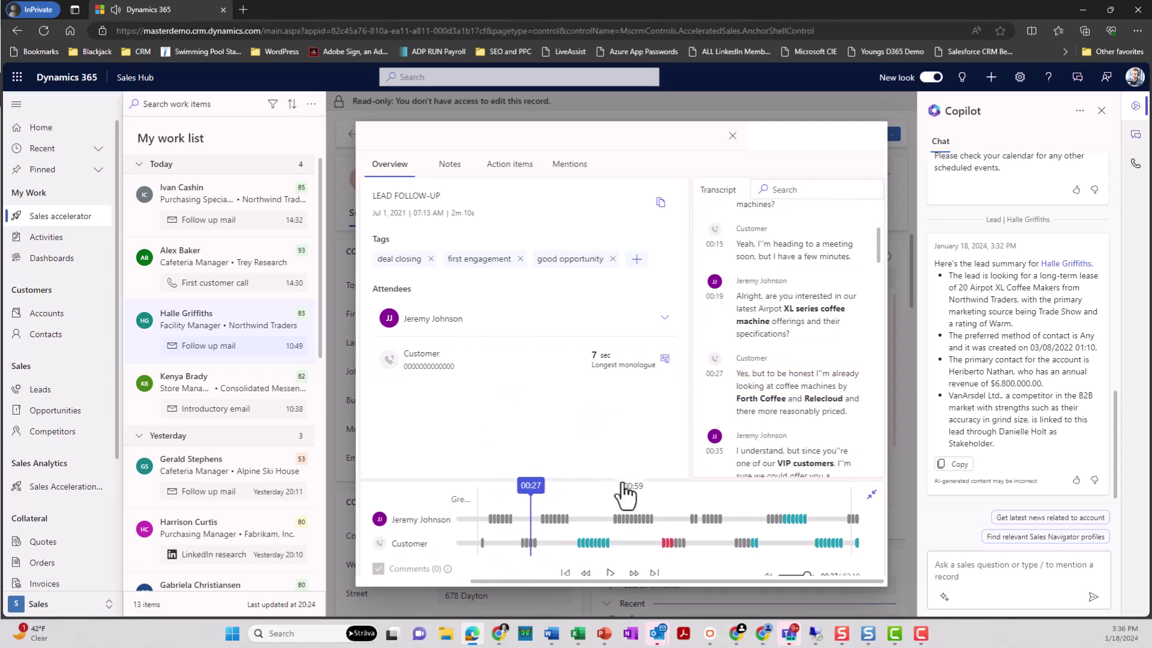
scroll(793, 312, "down", 10)
scroll(800, 294, "down", 5)
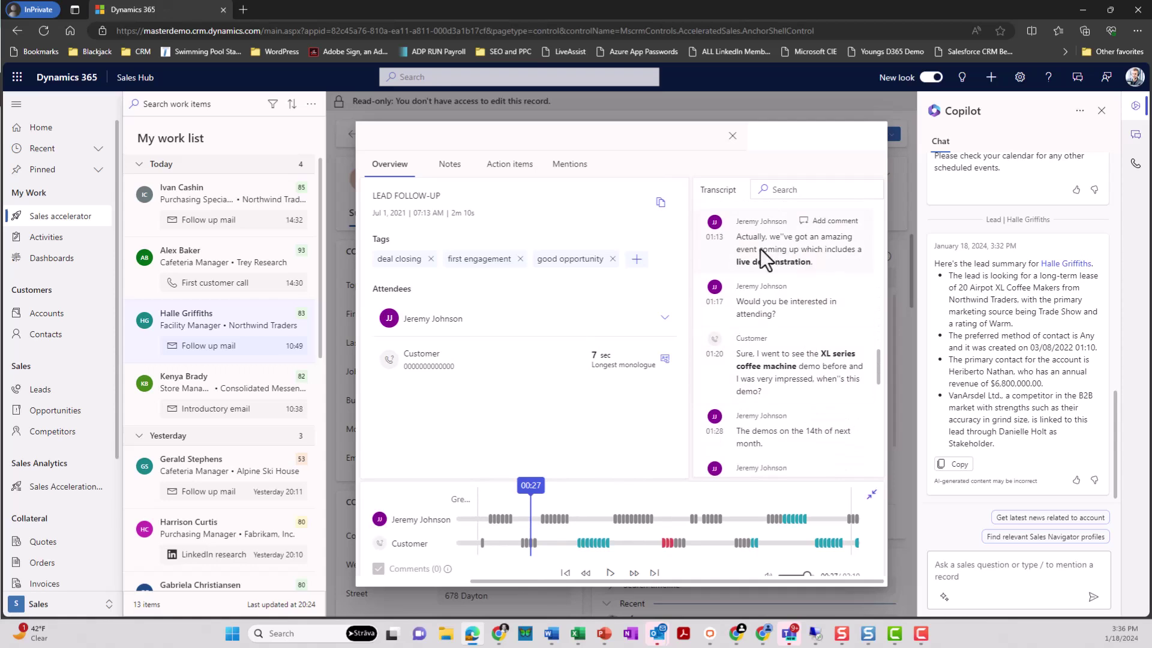
left_click(784, 248)
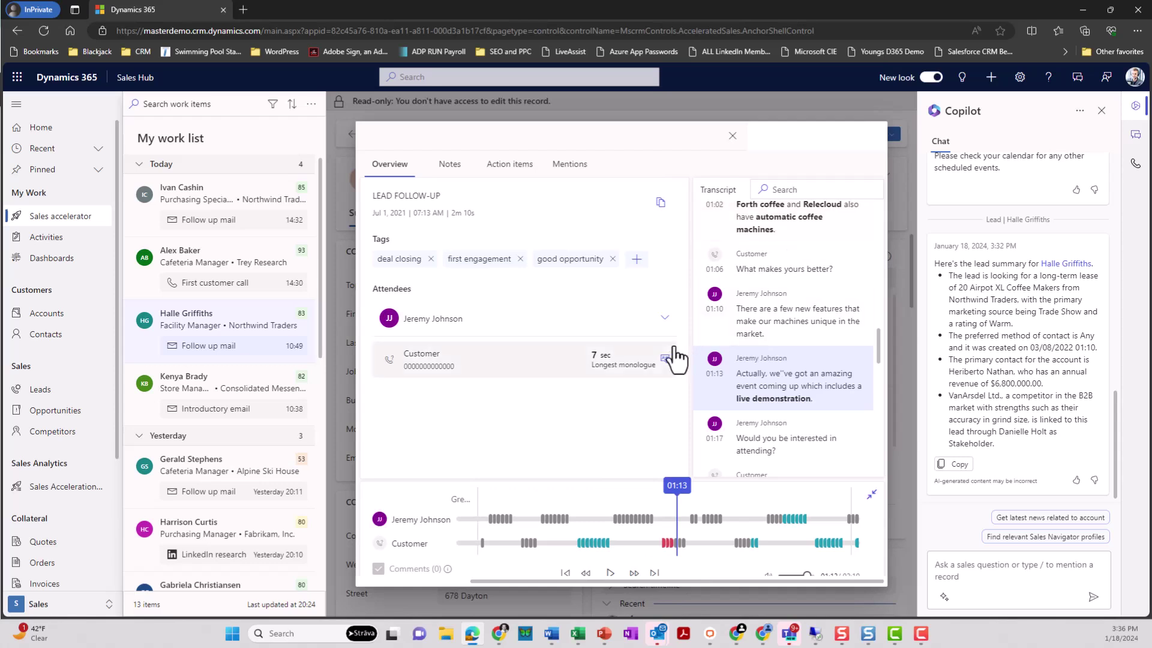
- Review the call's suggested notes and action items, and locate the send email action item in the transcript
left_click(452, 167)
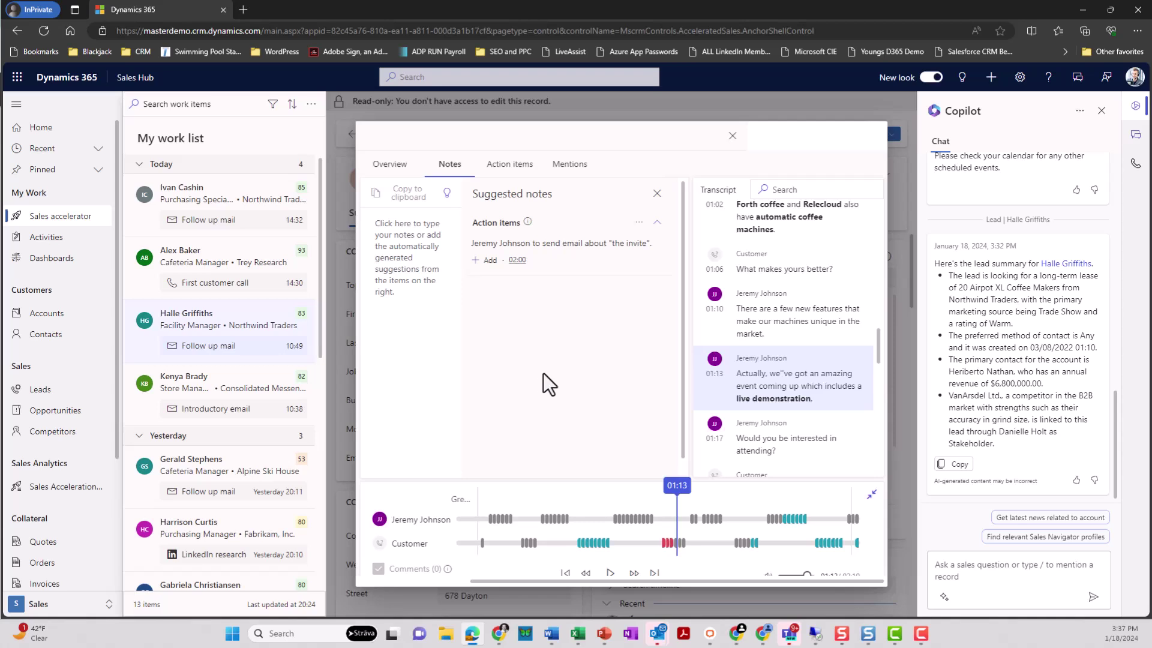
left_click(508, 166)
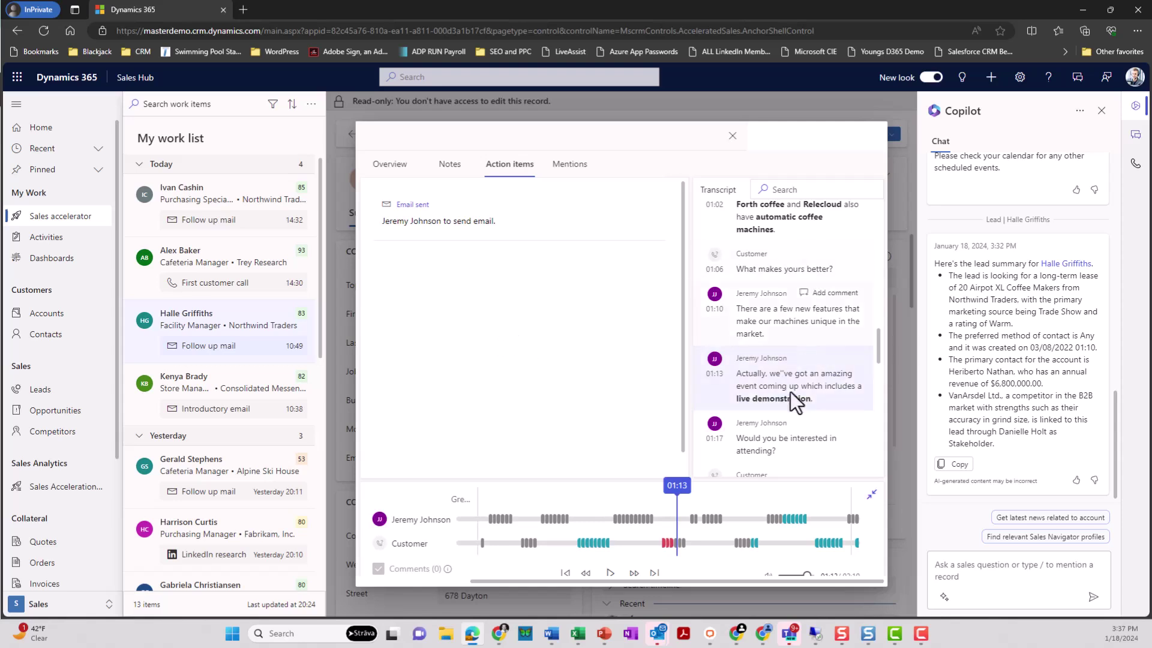
left_click(473, 228)
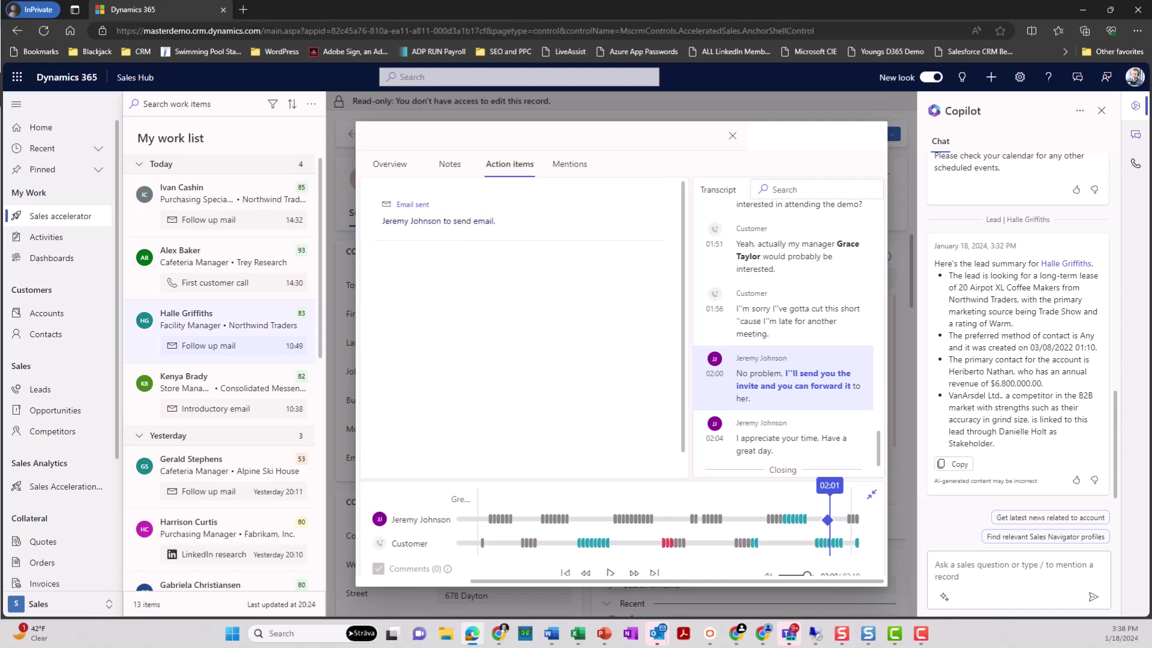
key("F10")
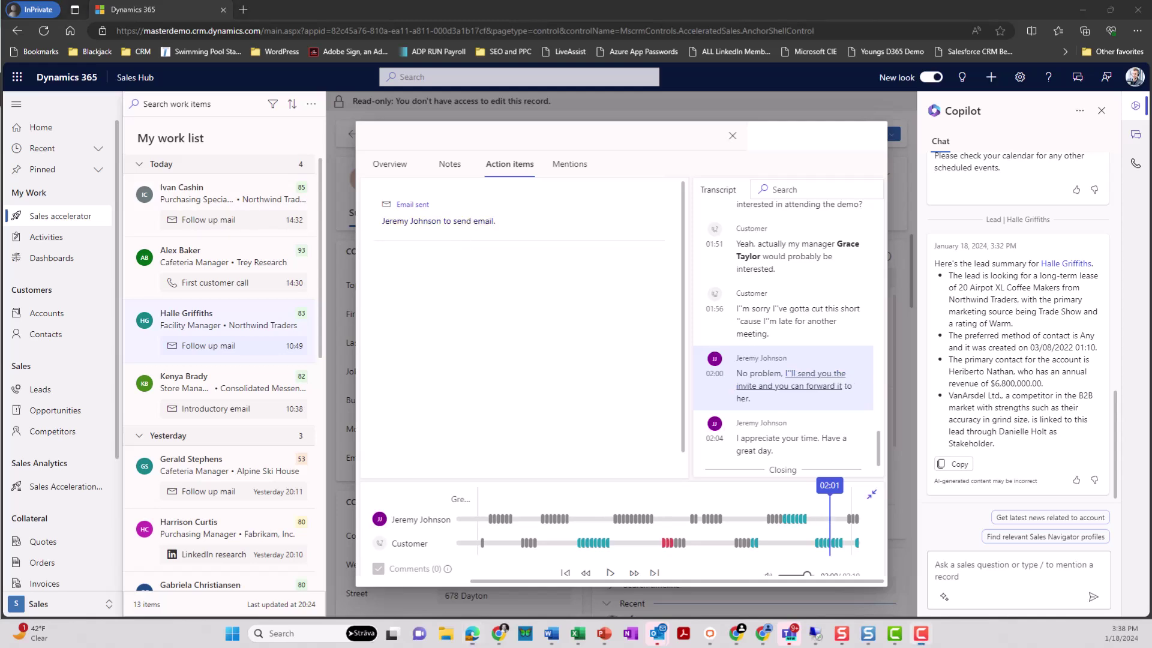
- Review the call's mentions, locating the tracked keyword "XL series coffee machine" and the price "an additional $70.00" in the transcript
left_click(565, 168)
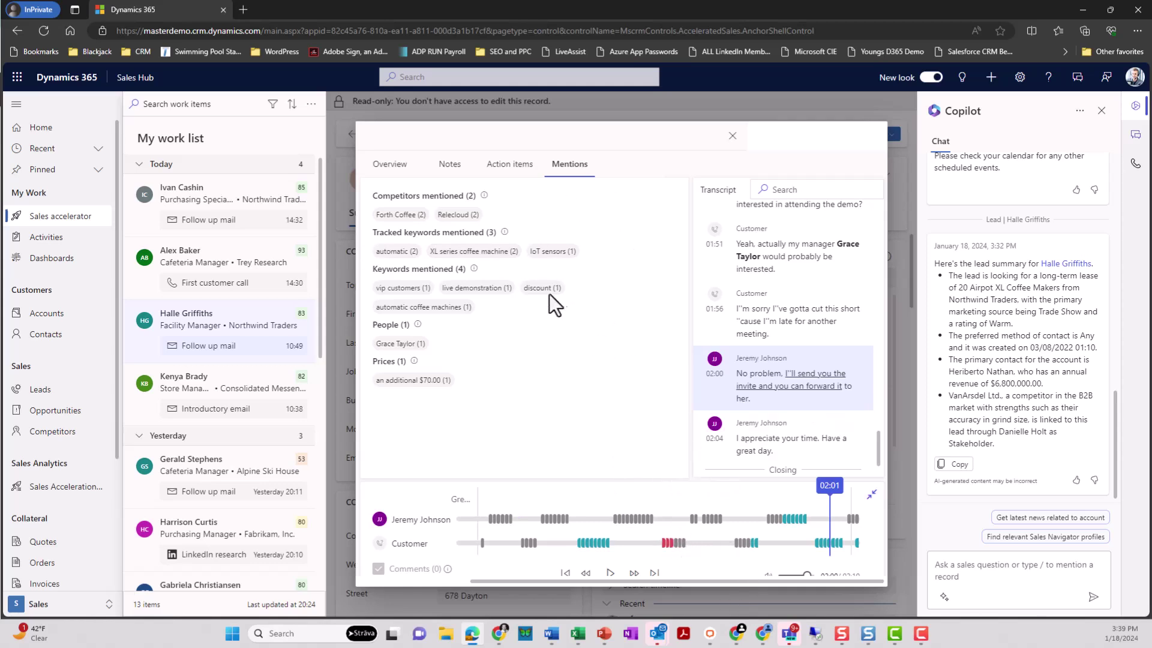
left_click(483, 252)
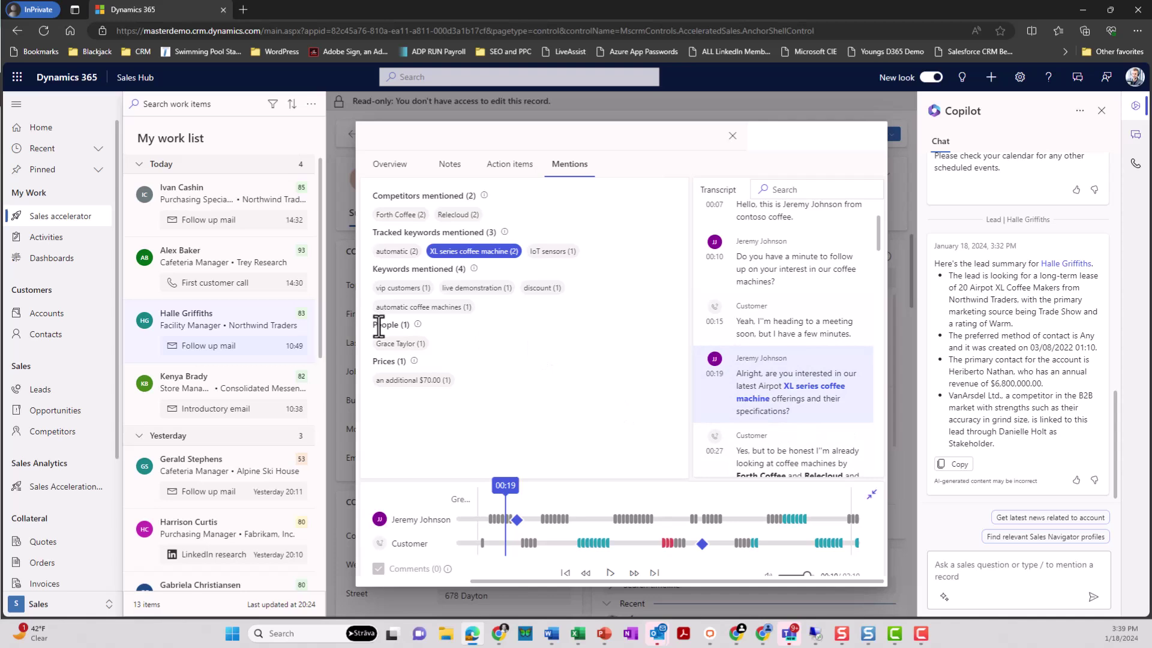
left_click(399, 381)
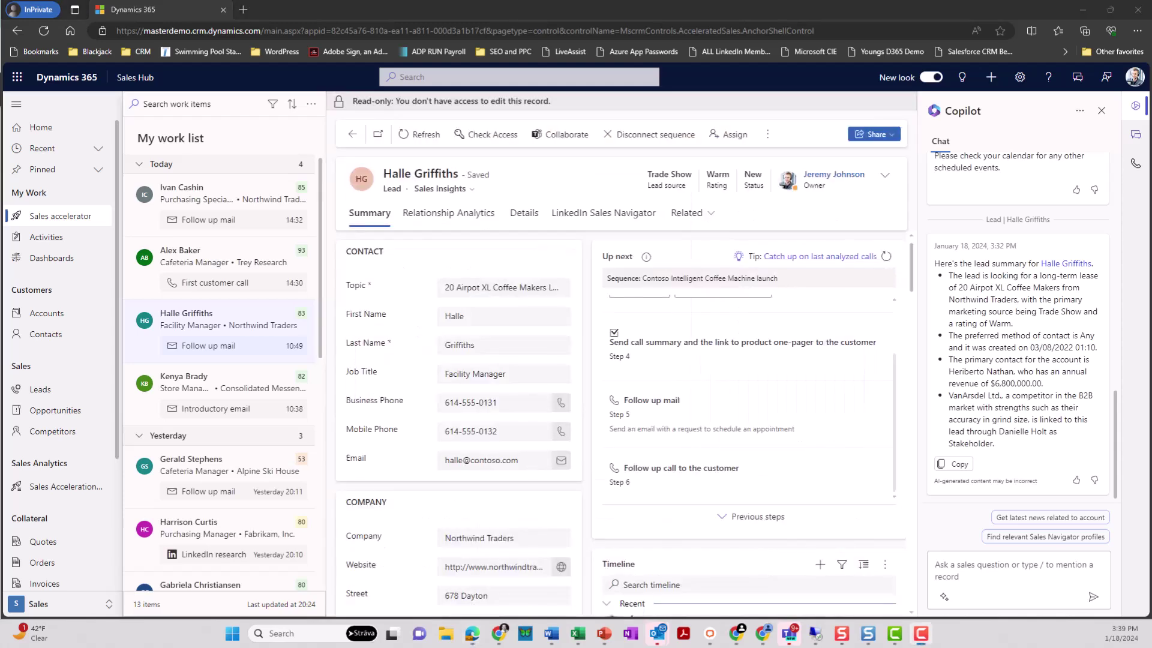
- Examine the lead's Relationship Analytics, covering the KPI summary, relationship health, contacts, colleagues, customer interactions, hourly investment and email engagement
left_click(456, 216)
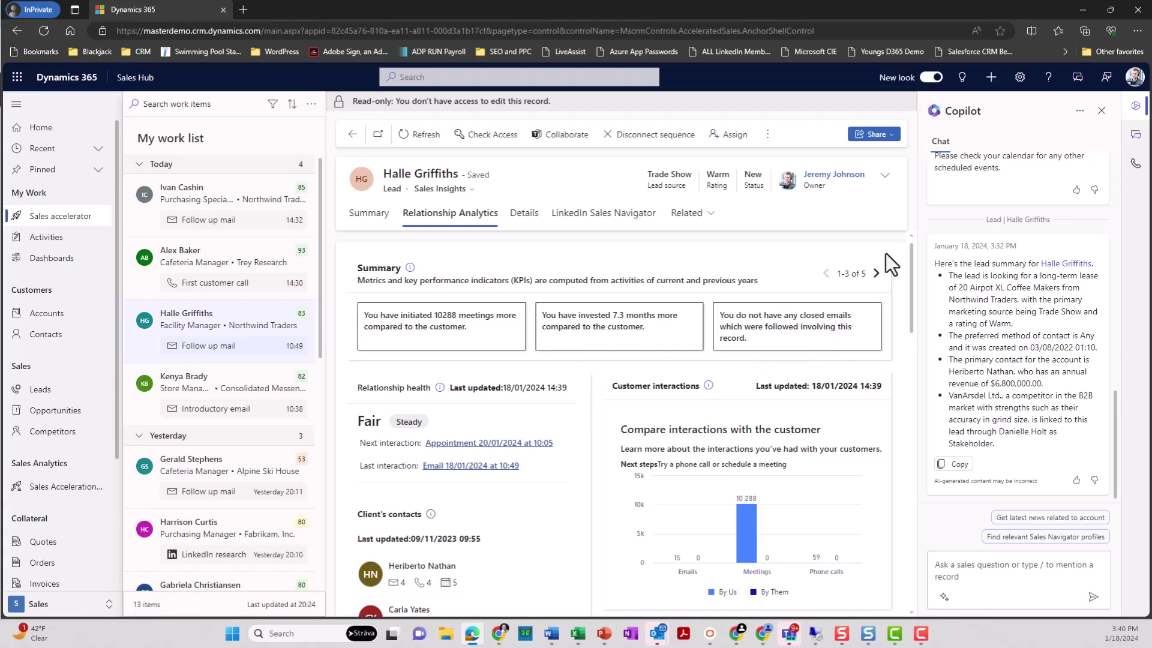
scroll(647, 365, "down", 1)
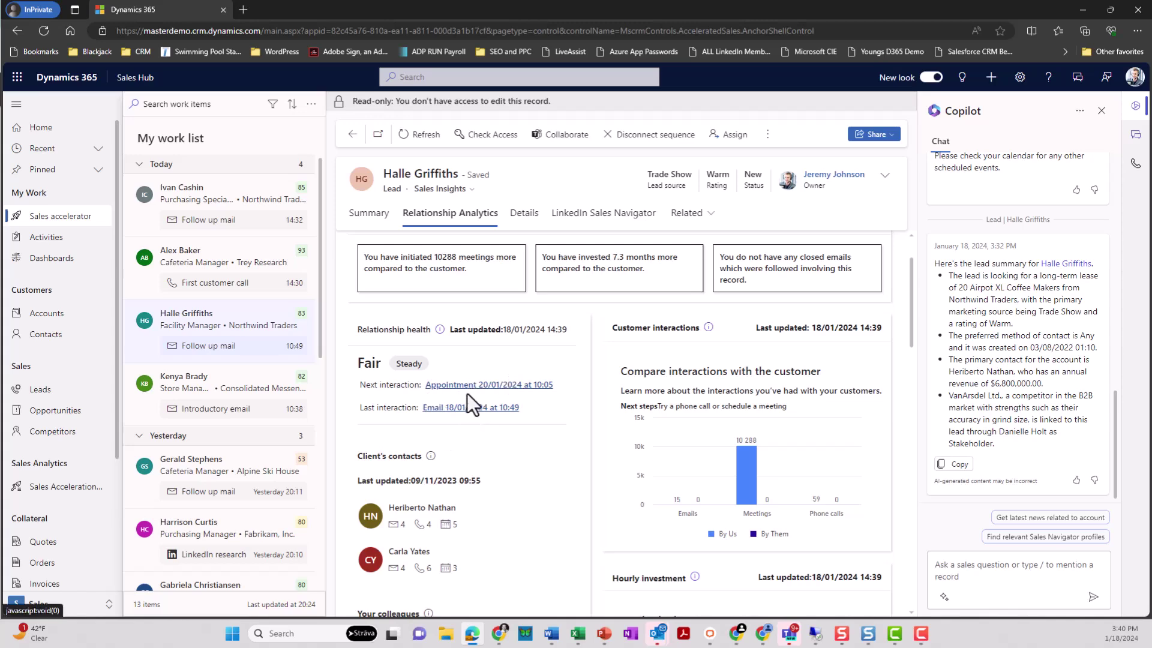
scroll(514, 393, "down", 2)
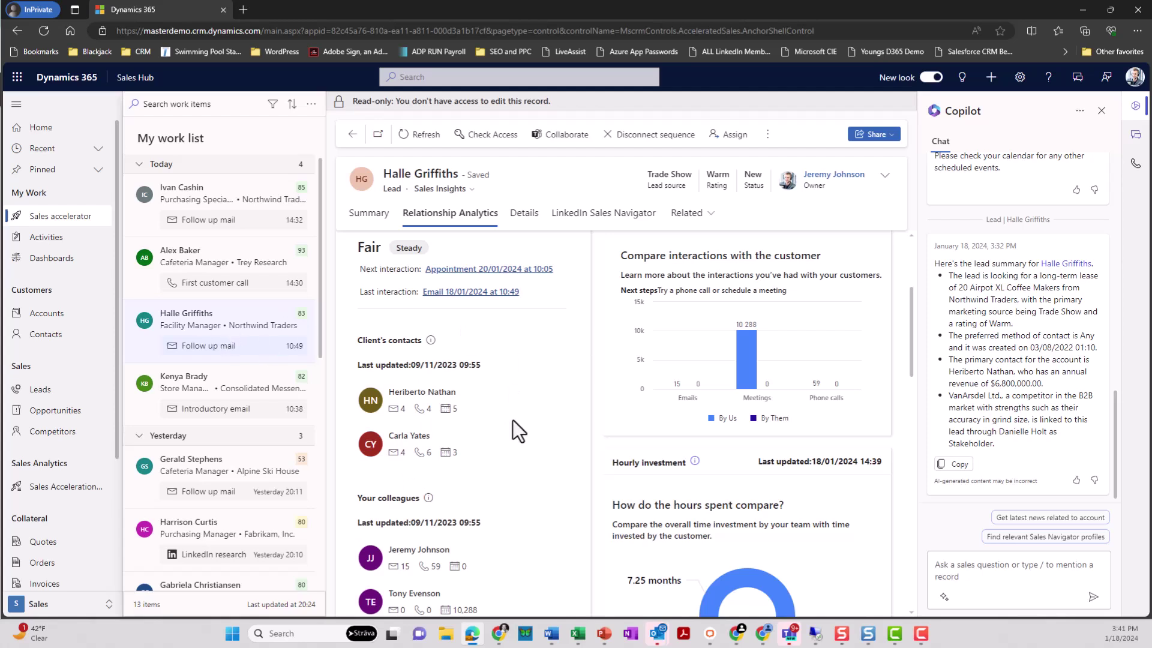
scroll(513, 421, "down", 3)
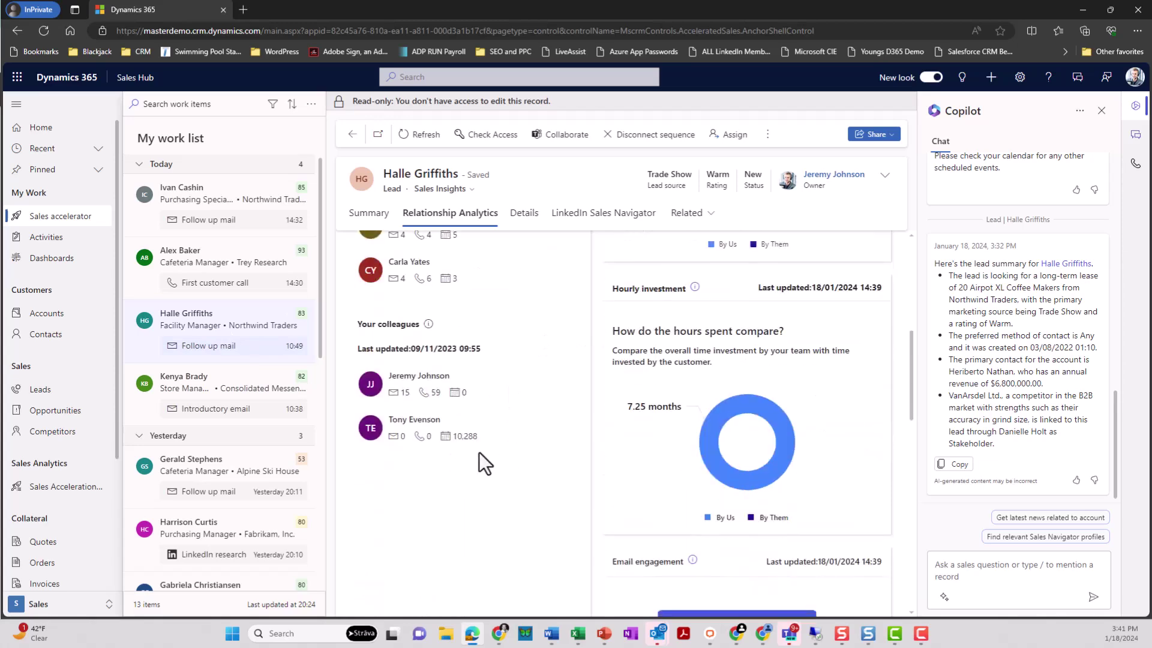
scroll(479, 452, "up", 1)
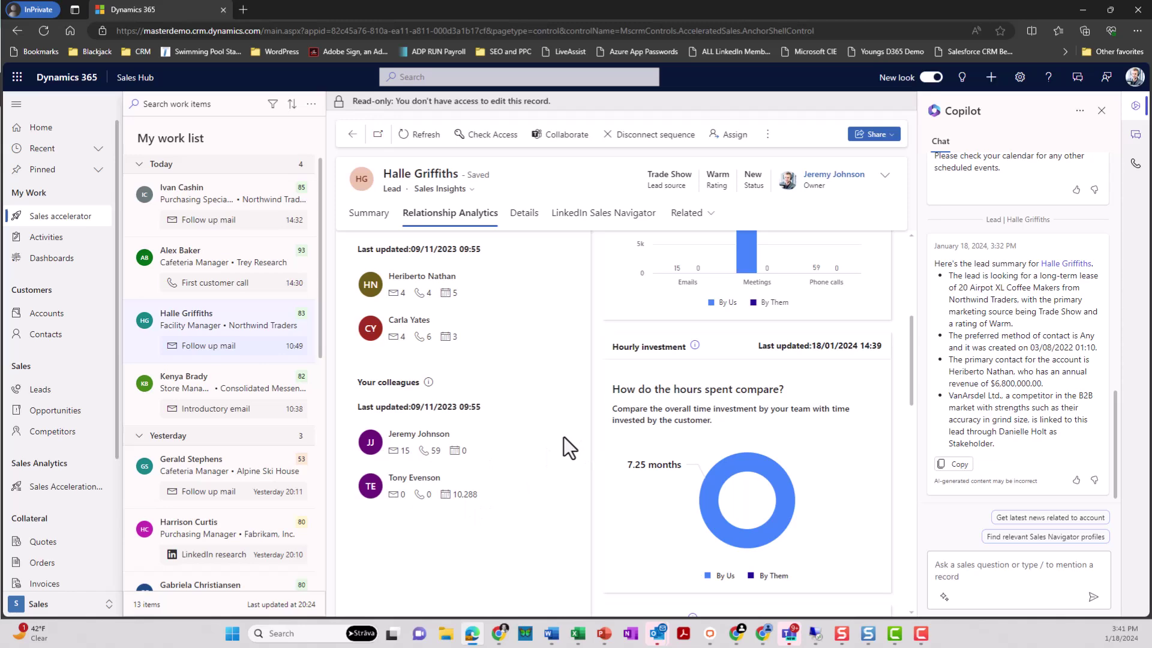
scroll(567, 443, "up", 5)
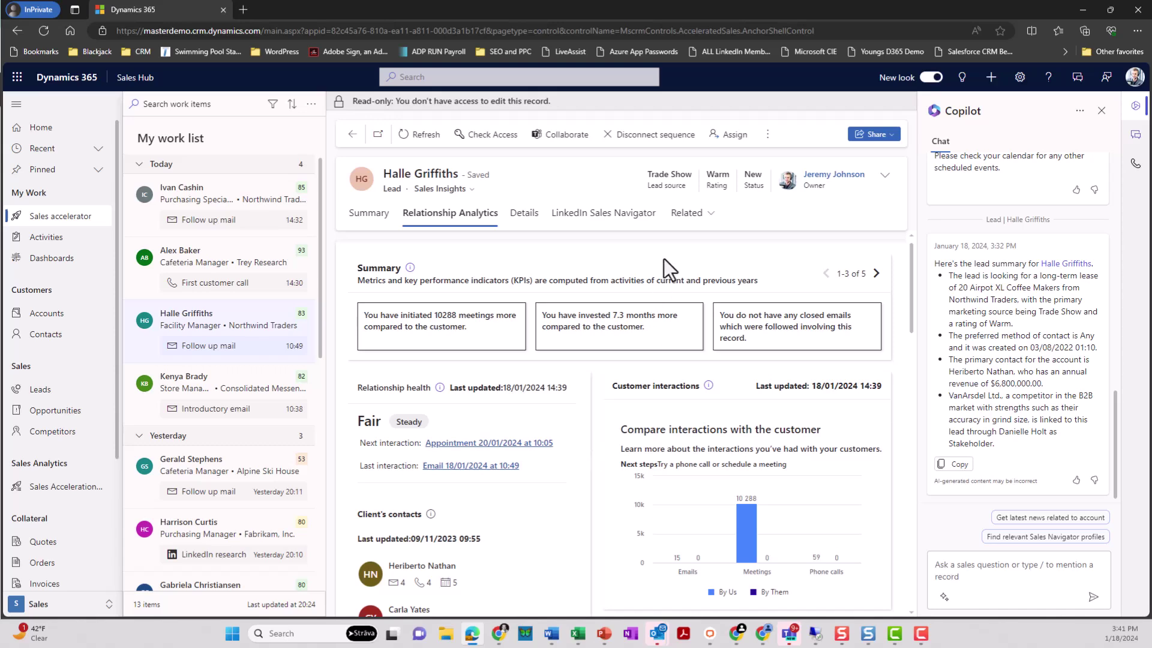
scroll(646, 407, "down", 3)
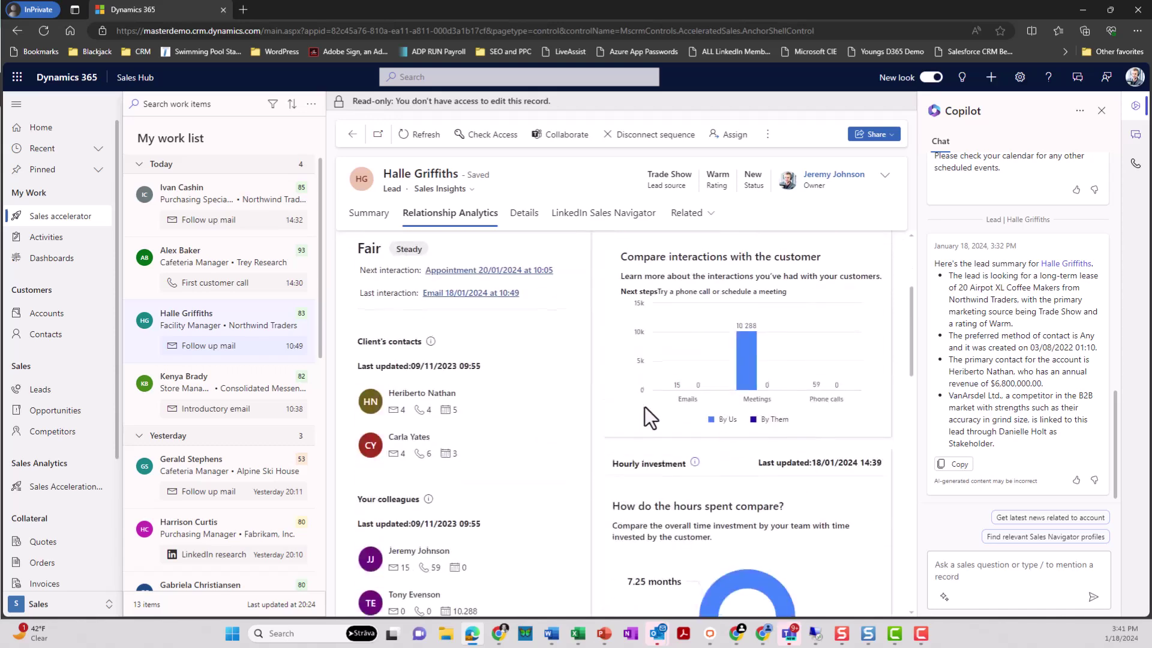
scroll(628, 326, "down", 3)
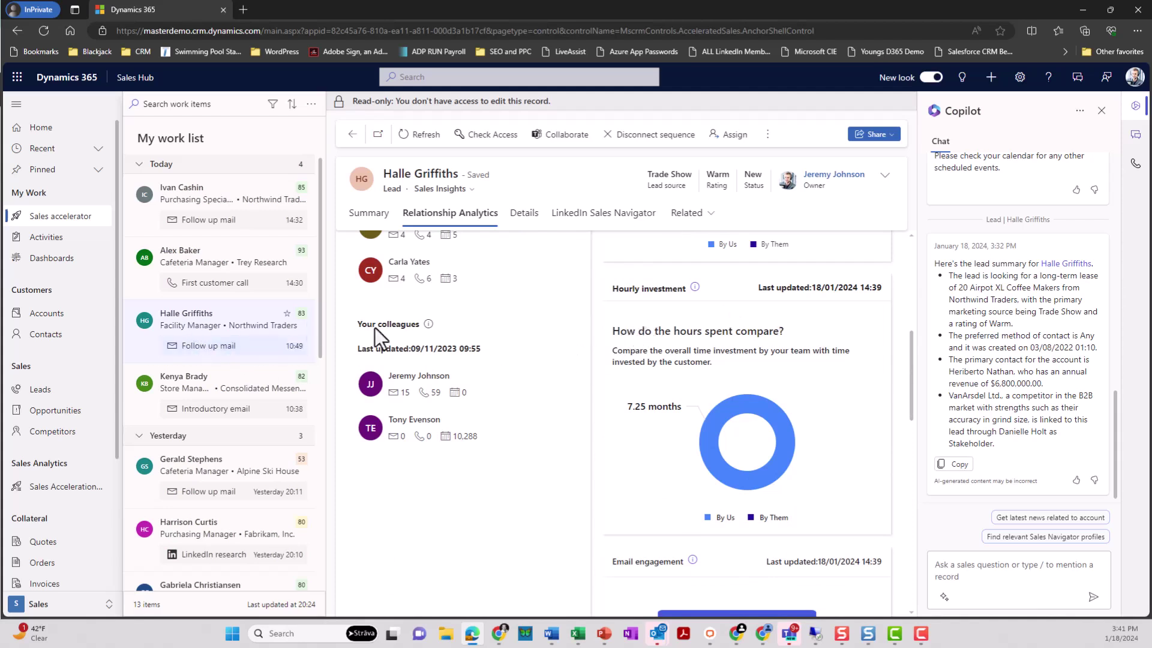
scroll(548, 519, "down", 3)
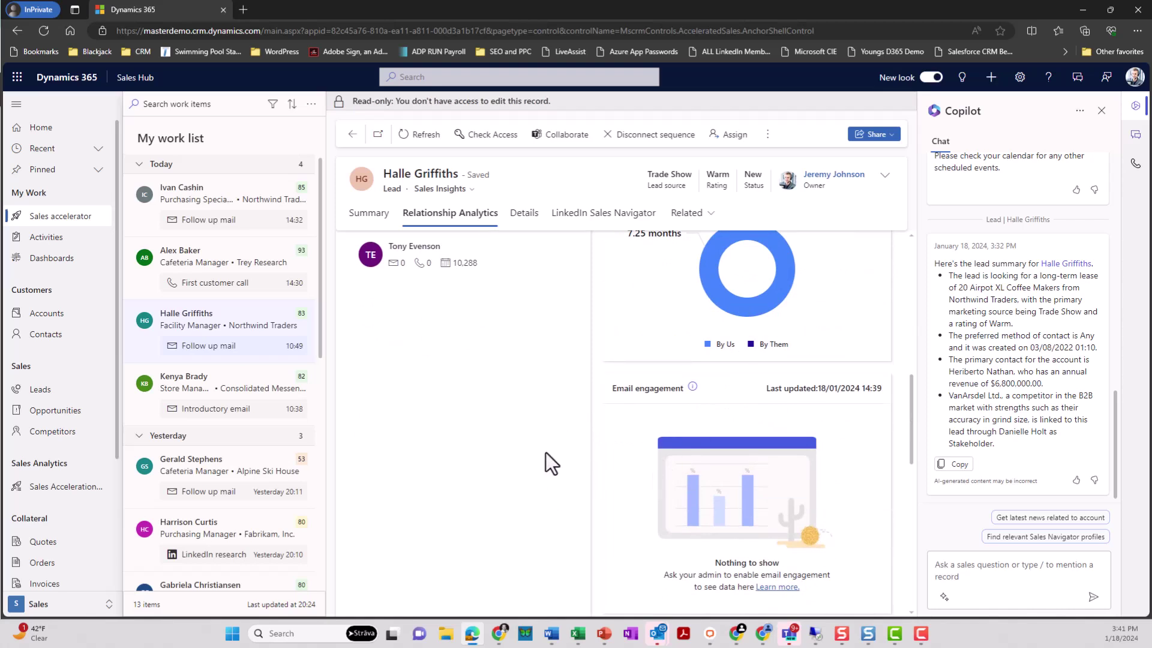
- Page through the remaining KPI cards in the relationship analytics summary, and open the Trey Research lead from the work list
scroll(535, 453, "up", 5)
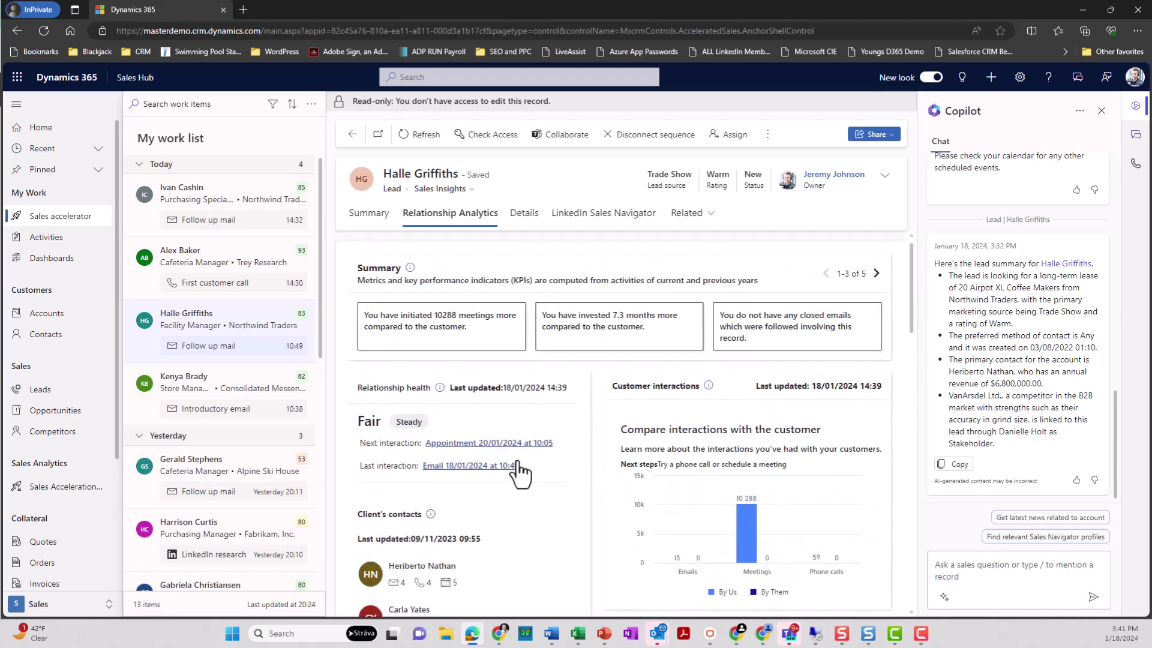
left_click(876, 273)
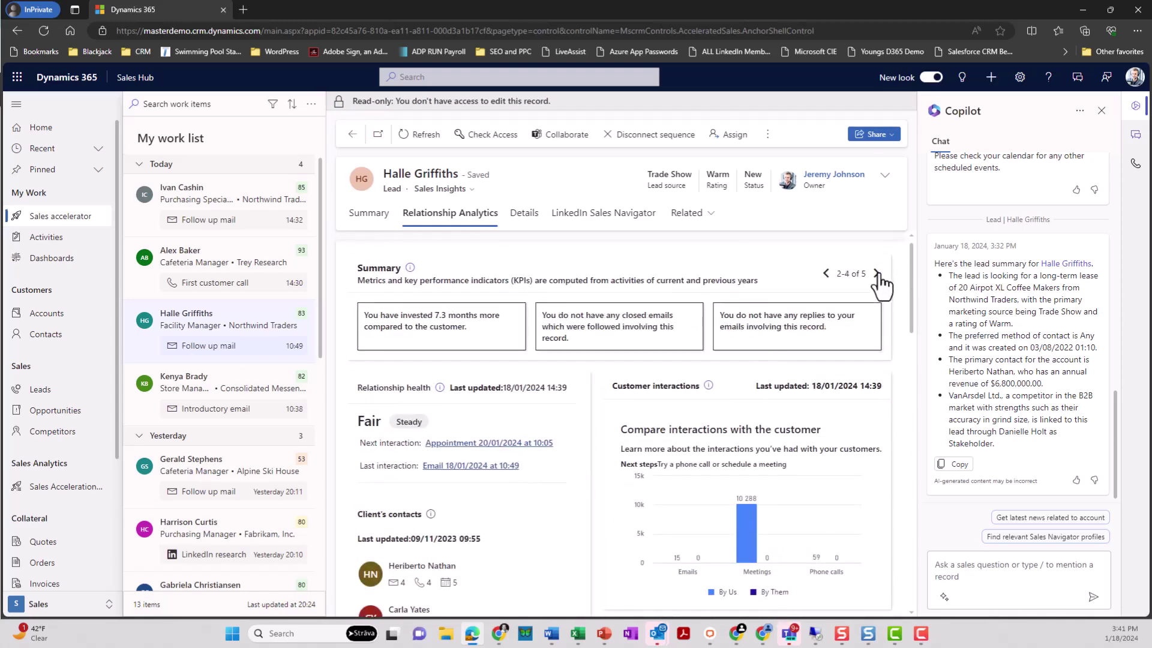
left_click(877, 274)
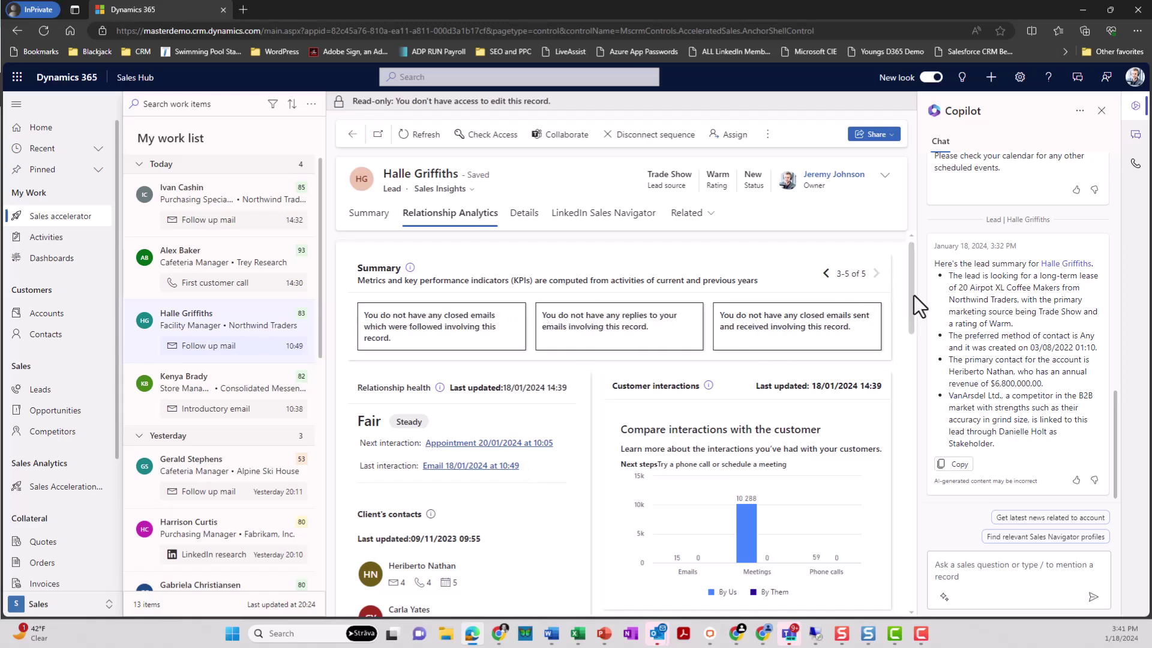
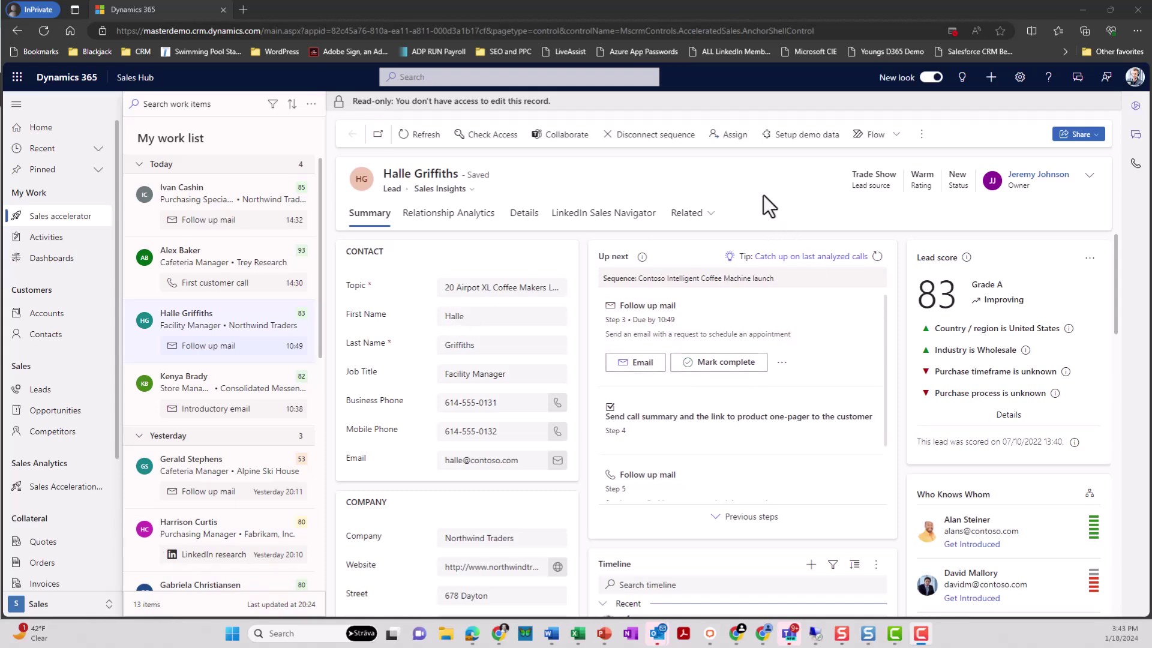
left_click(217, 262)
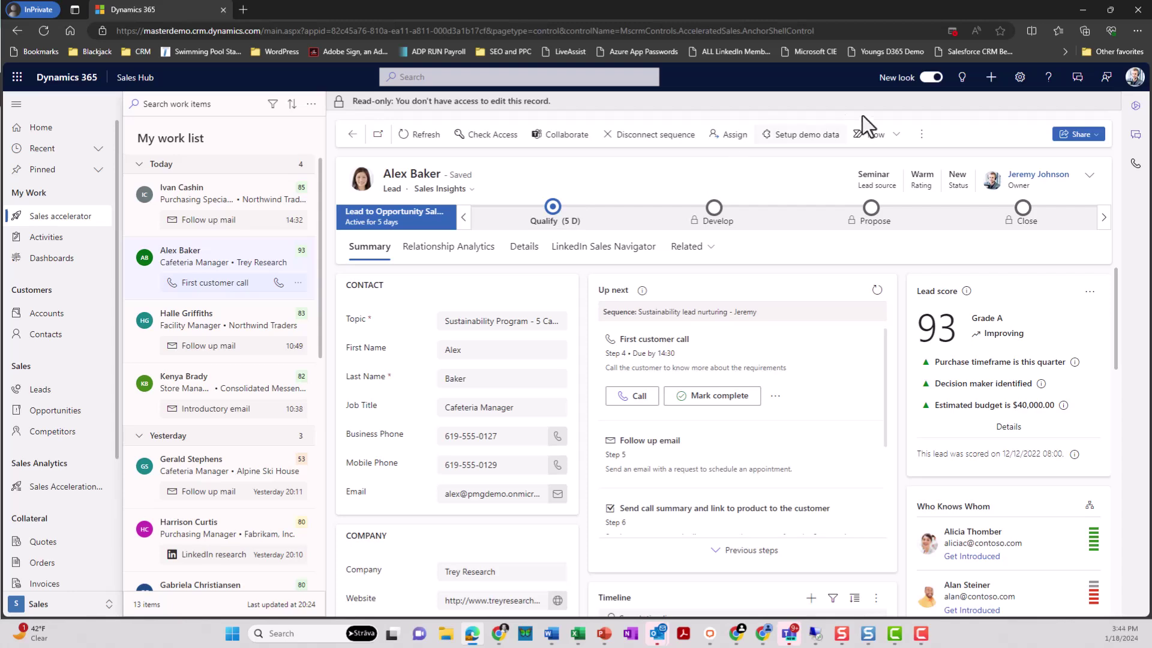
- Open the opportunities list, look over the available views and switch to Open Opportunities by Relationship
left_click(55, 412)
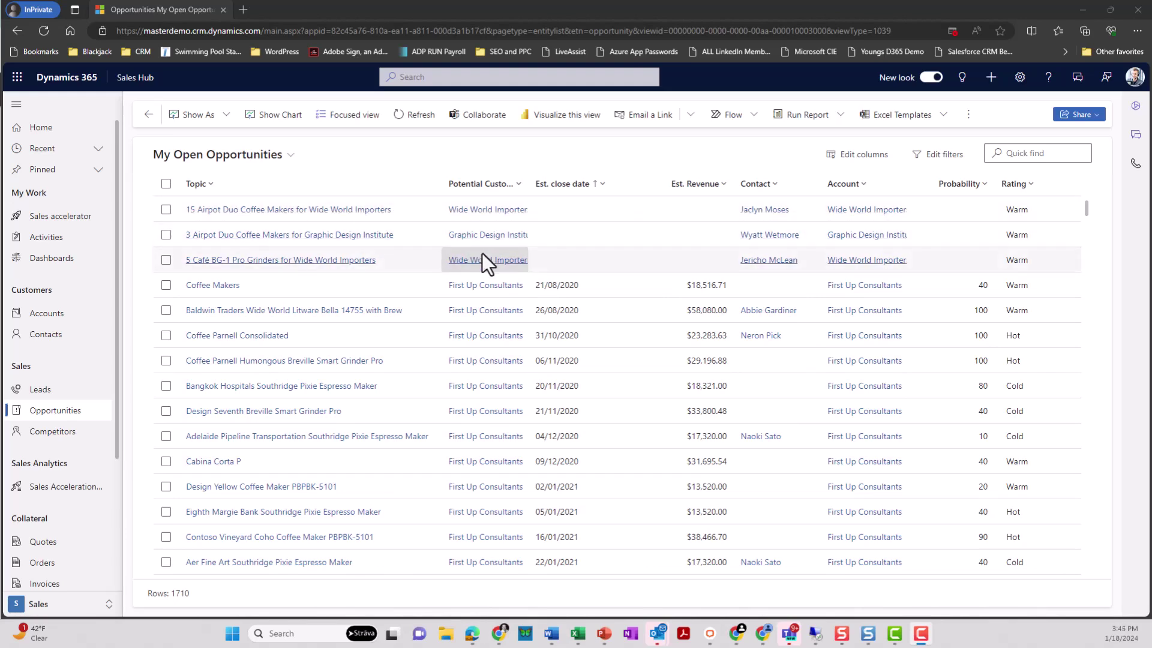
left_click(287, 157)
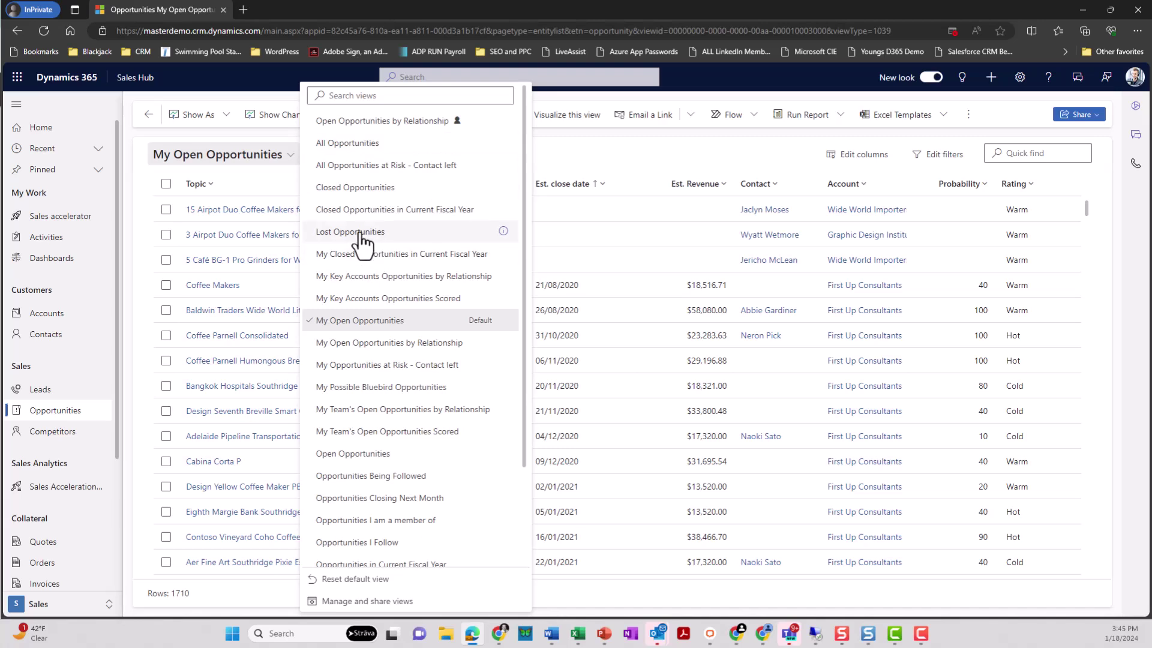
scroll(379, 421, "down", 2)
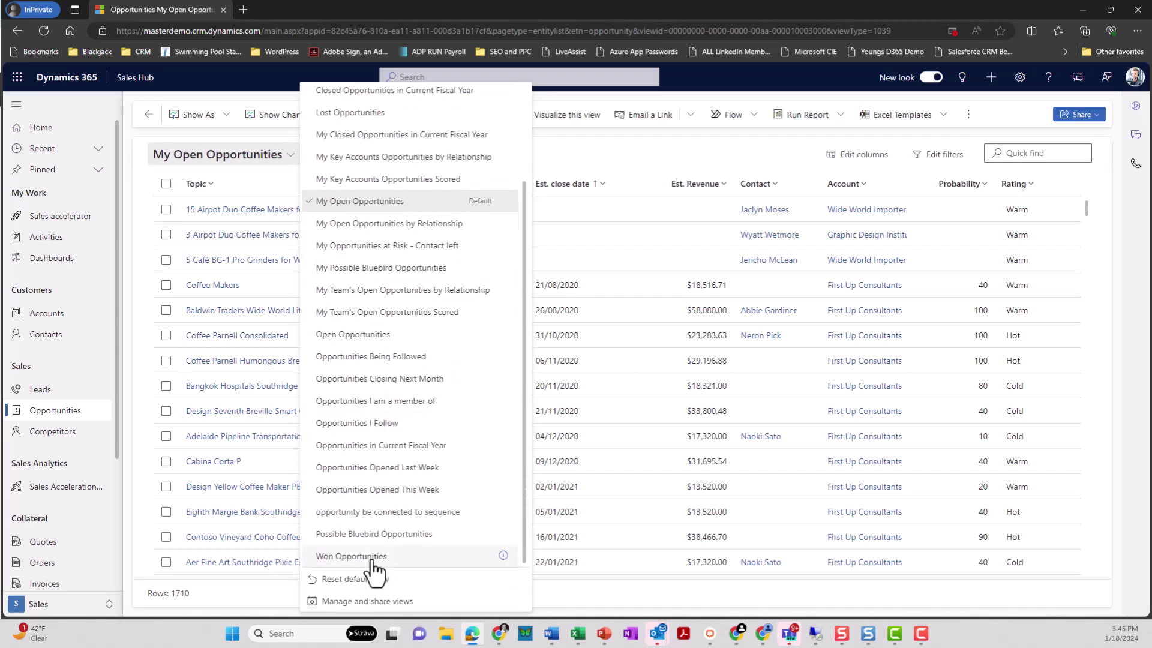
scroll(445, 354, "up", 2)
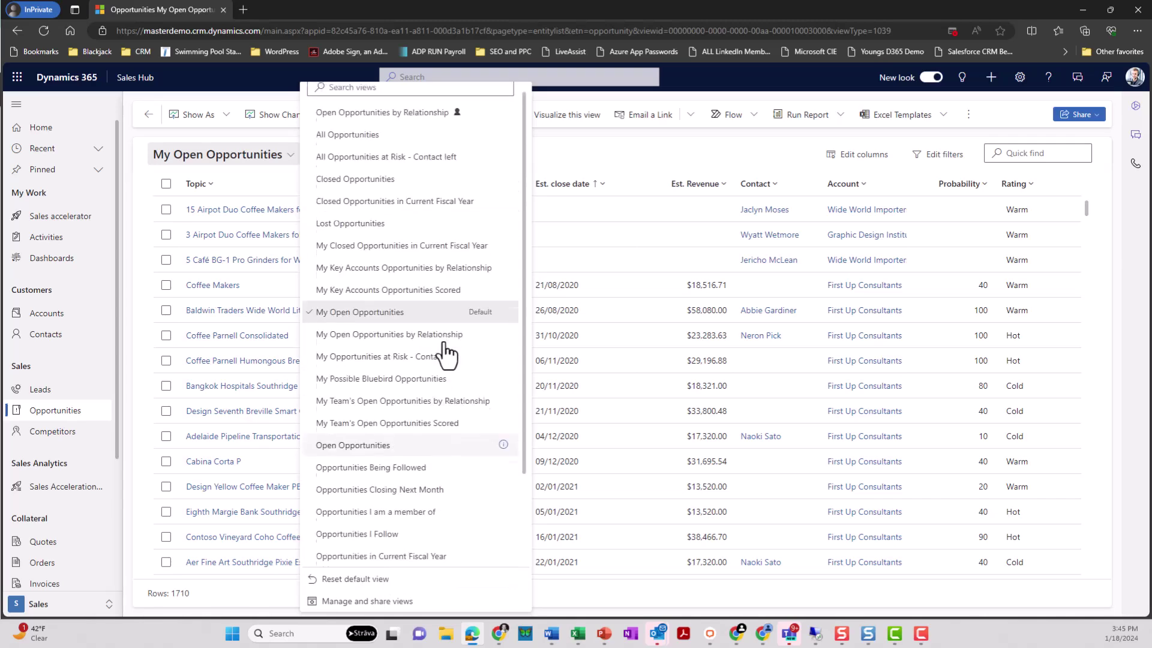
left_click(399, 123)
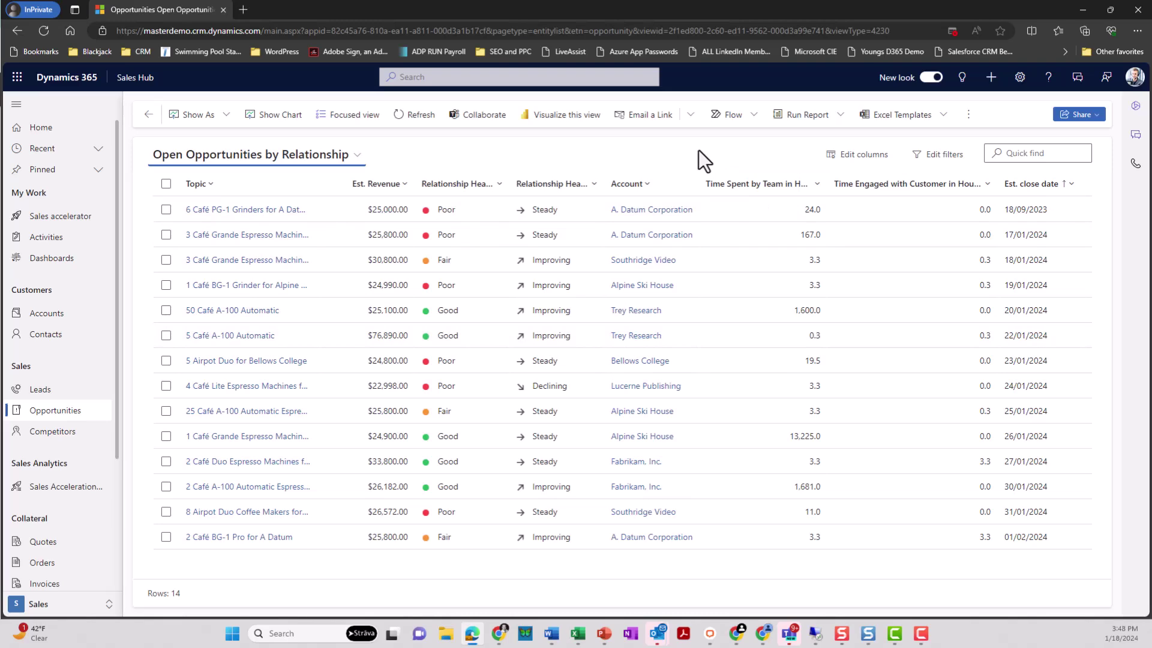
- Switch the opportunities list to the Won Opportunities view
left_click(359, 156)
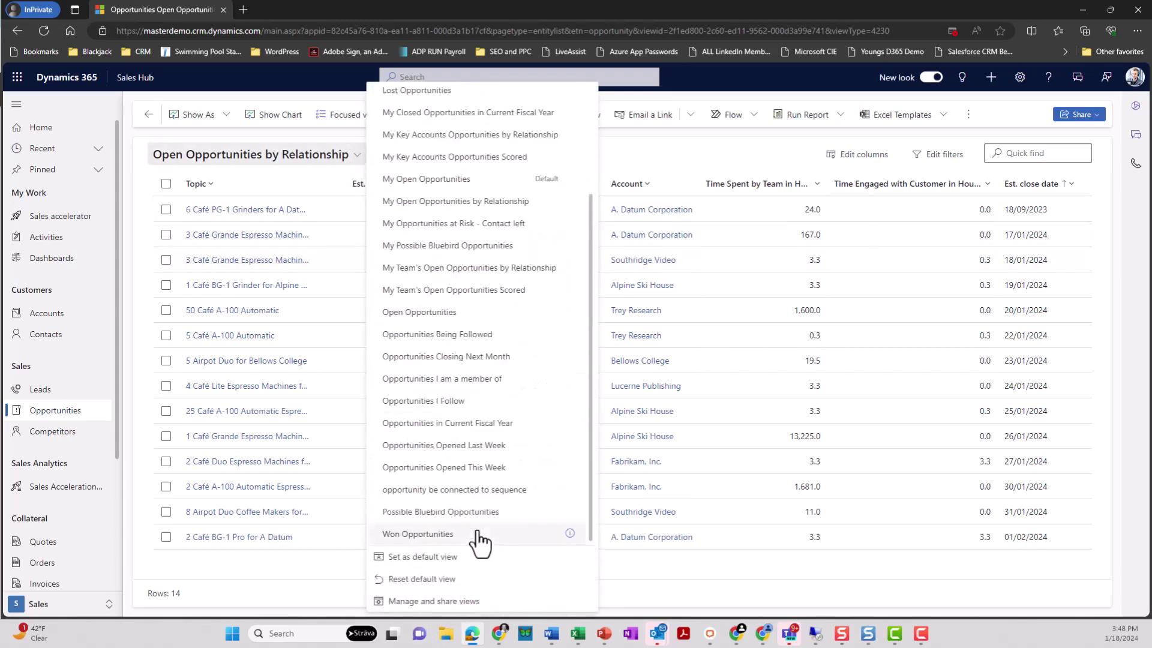
scroll(478, 548, "down", 3)
left_click(418, 535)
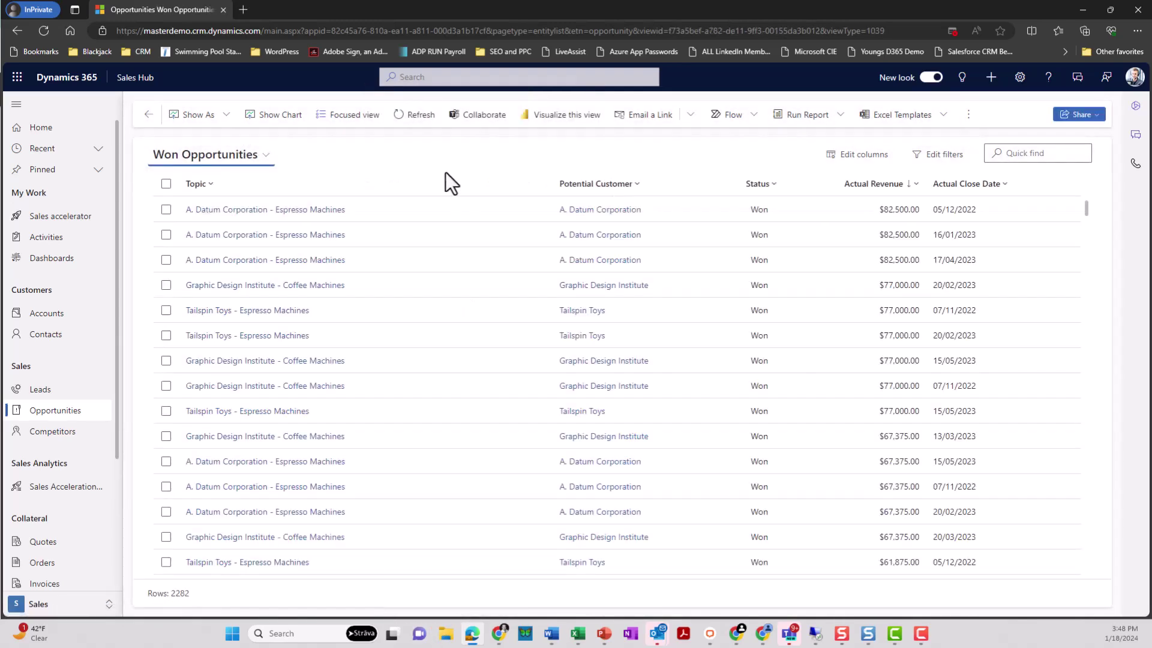
- Return to the My Open Opportunities view and show it as a Kanban board
left_click(266, 155)
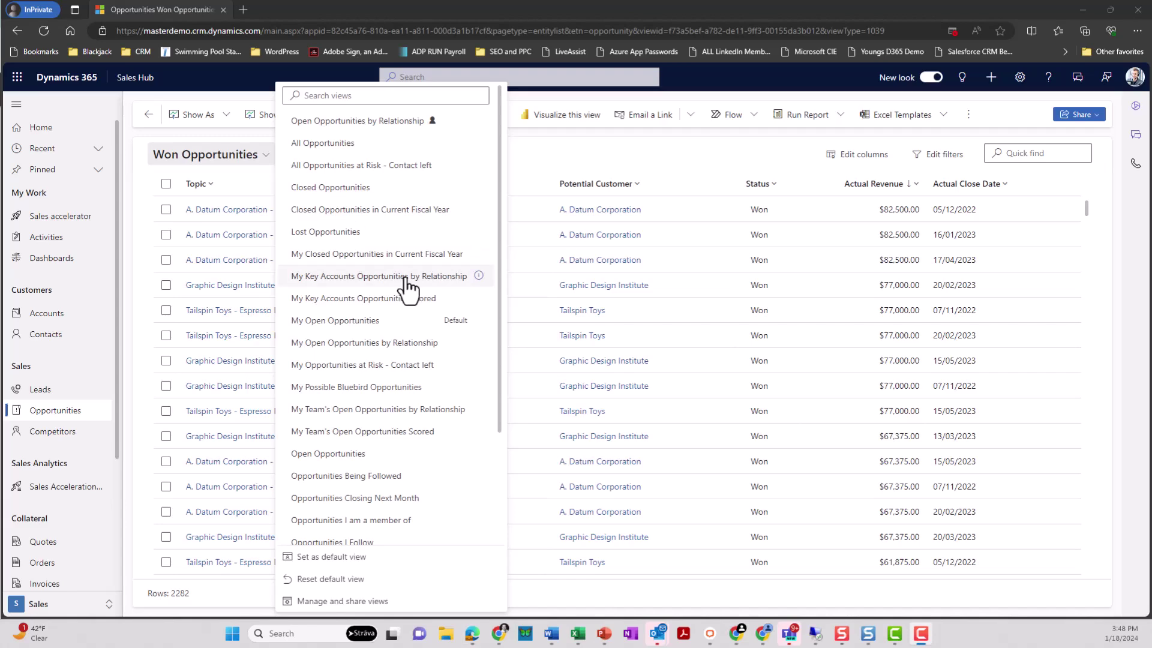
left_click(380, 322)
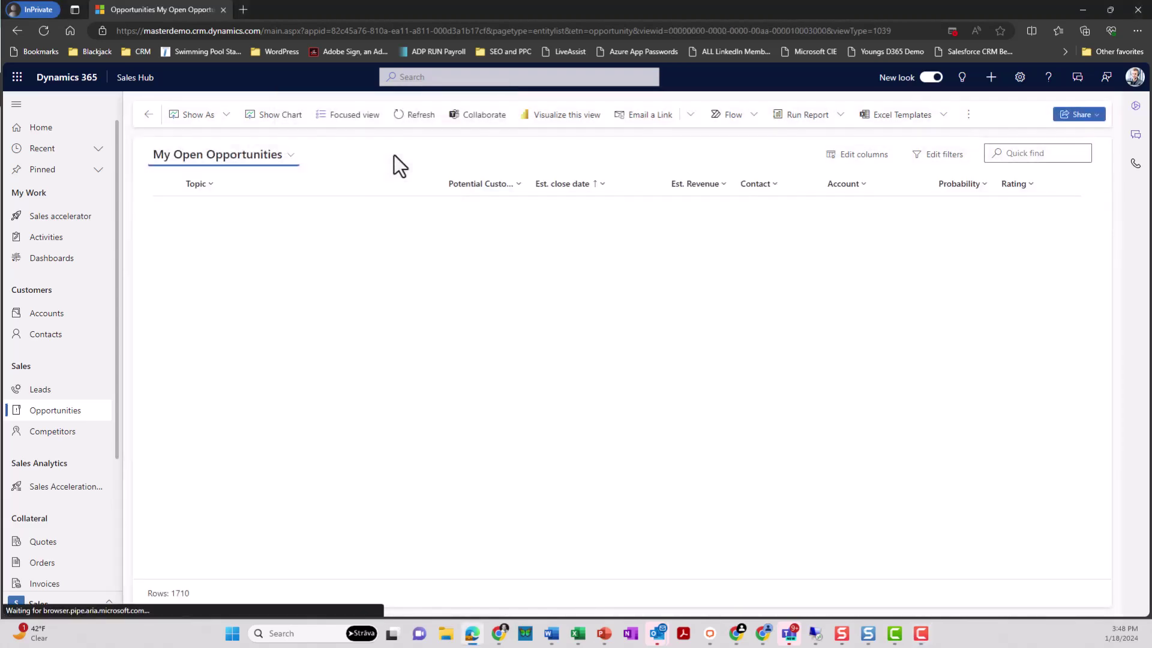
left_click(226, 115)
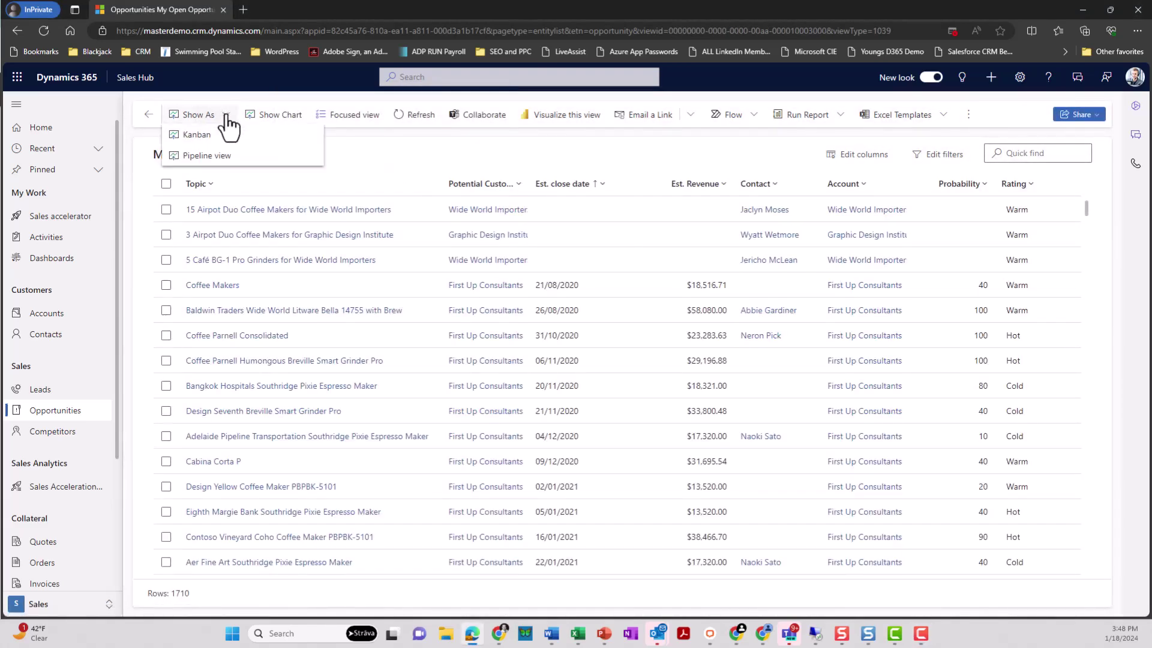
left_click(193, 135)
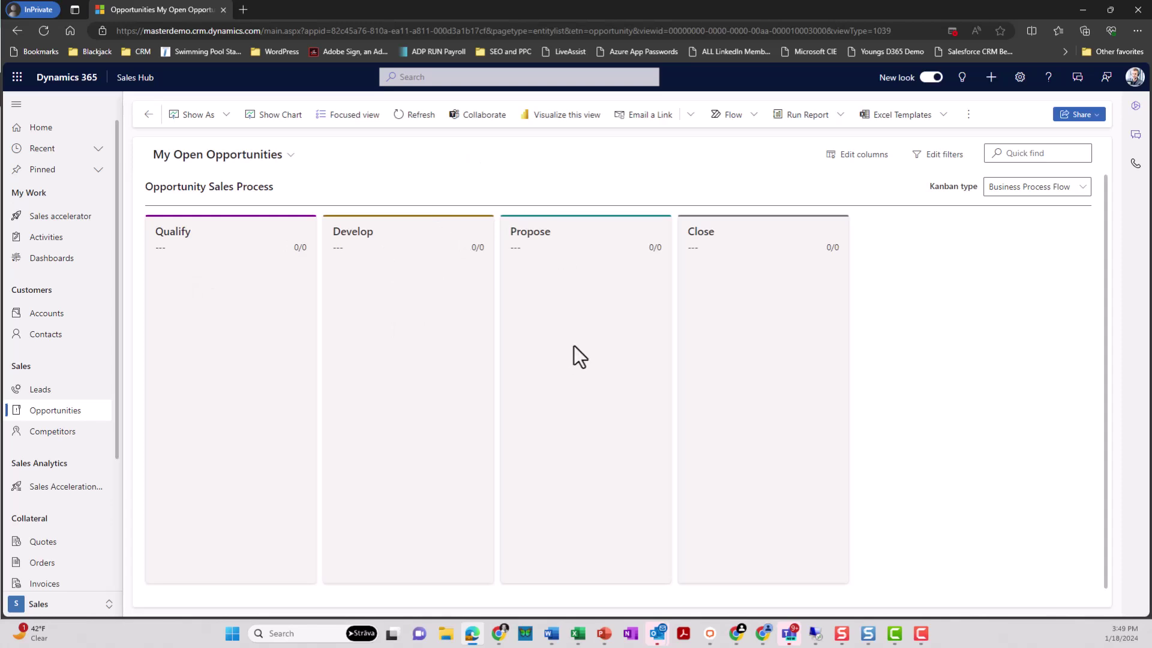
- Set the opportunity board's Kanban type to Status
left_click(999, 190)
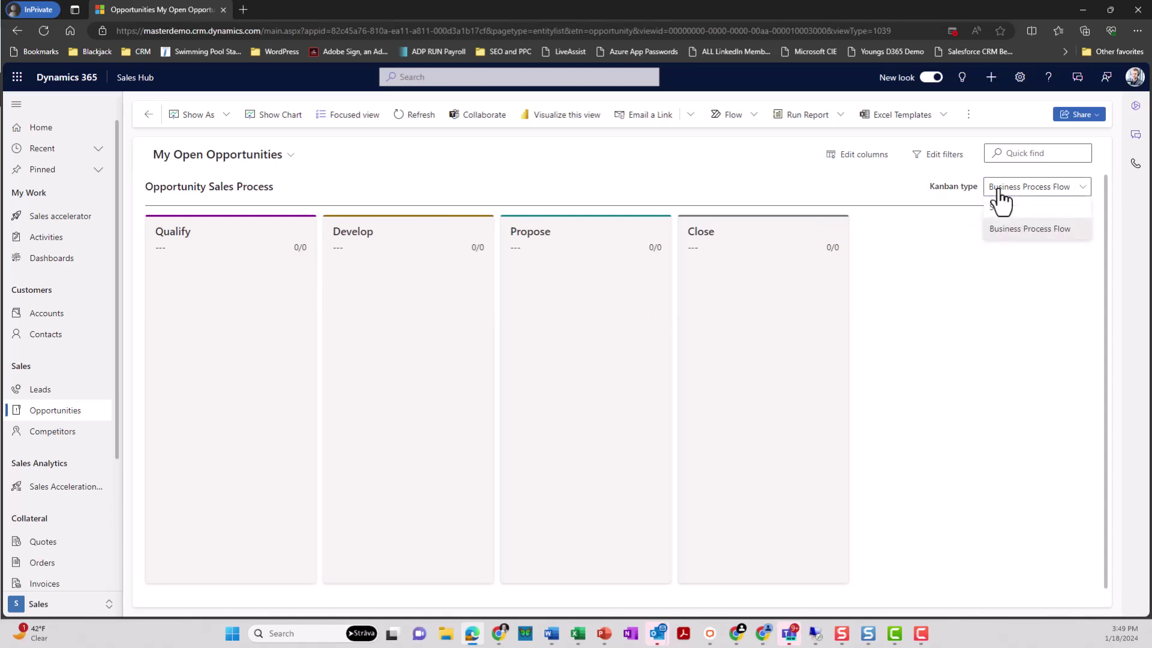
left_click(1001, 207)
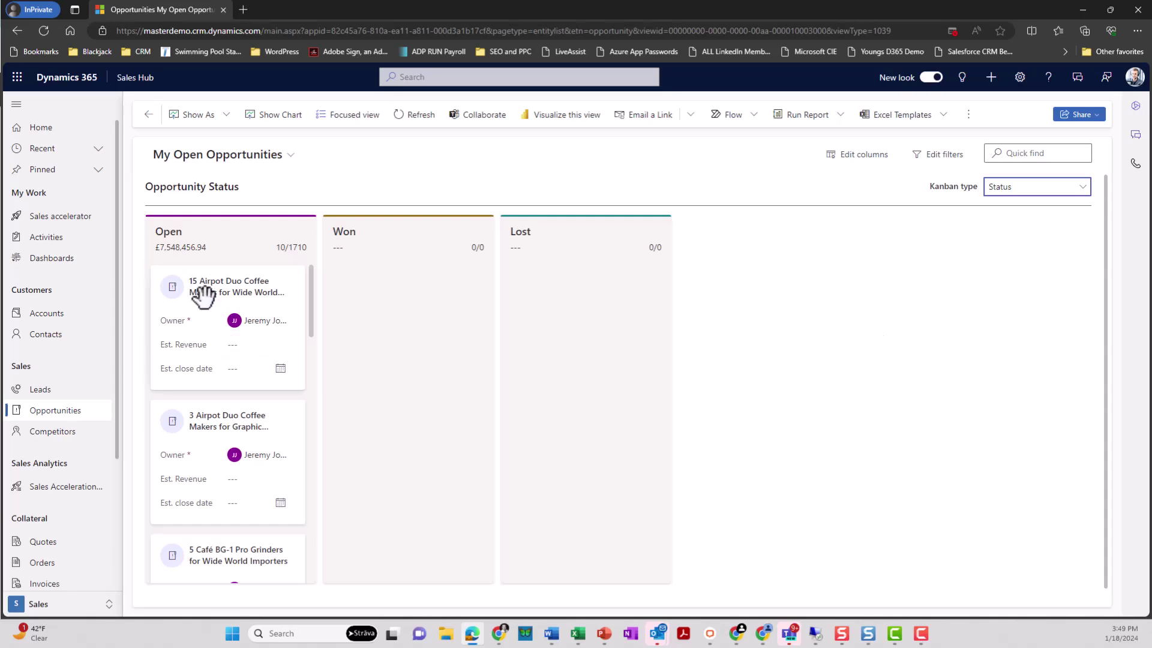
mouse_move(203, 297)
left_mouse_down()
mouse_move(380, 280)
mouse_move(192, 290)
left_mouse_up()
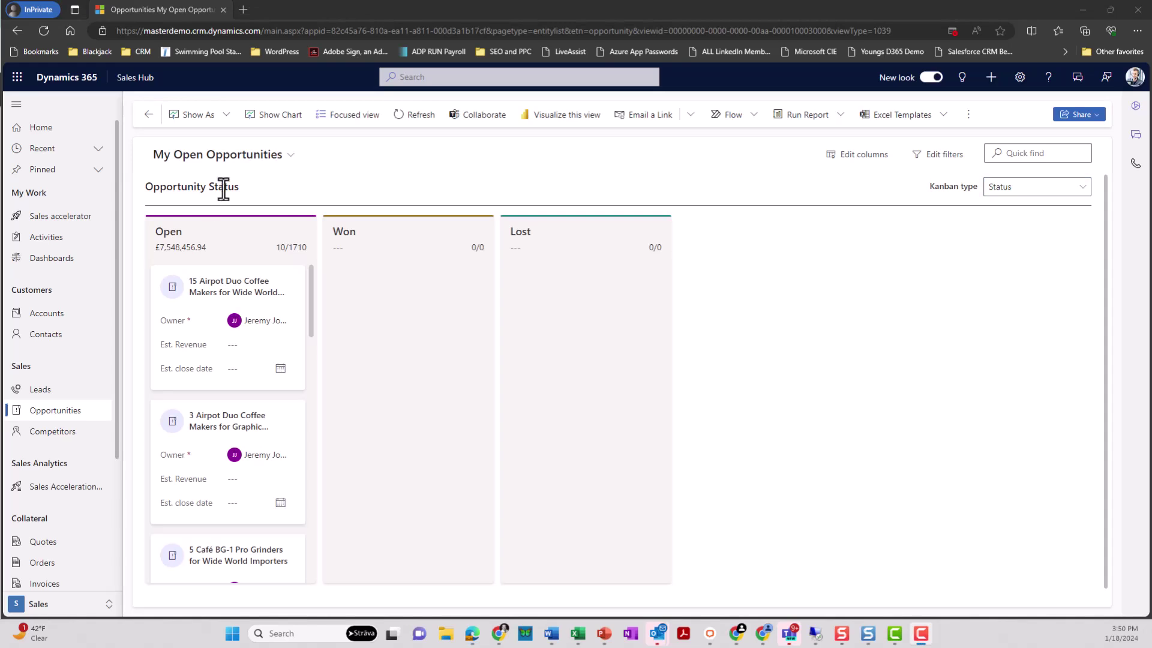
- Show the open opportunities in the Pipeline view and inspect the details of individual deals in the deal tracker chart
left_click(291, 156)
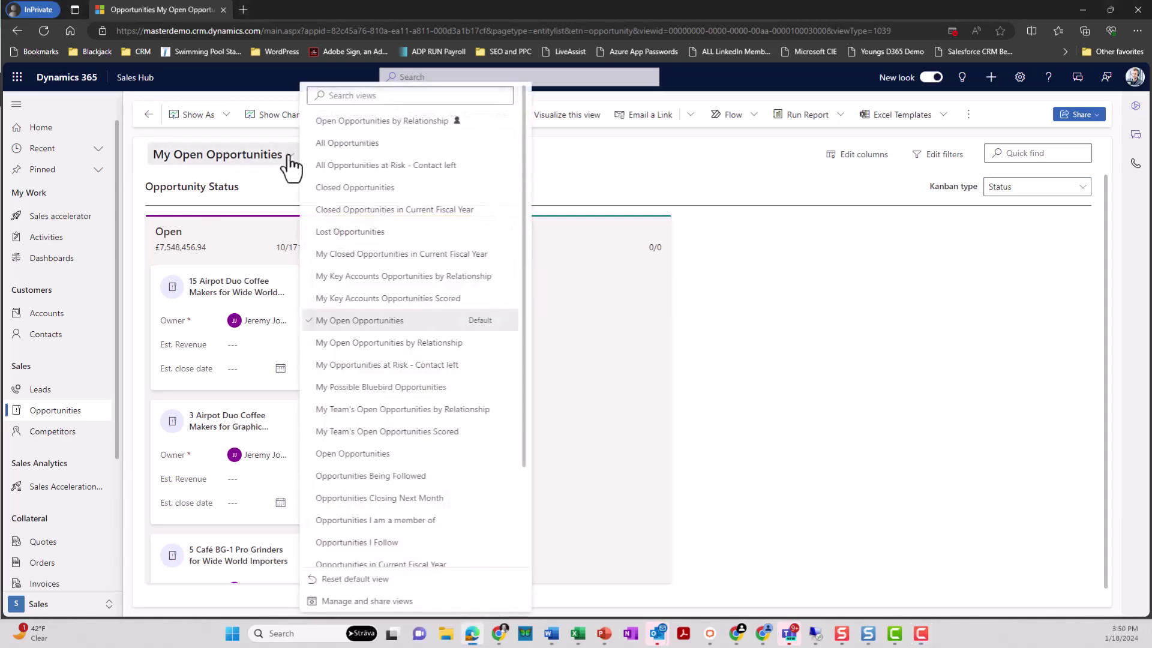
left_click(222, 117)
left_click(225, 155)
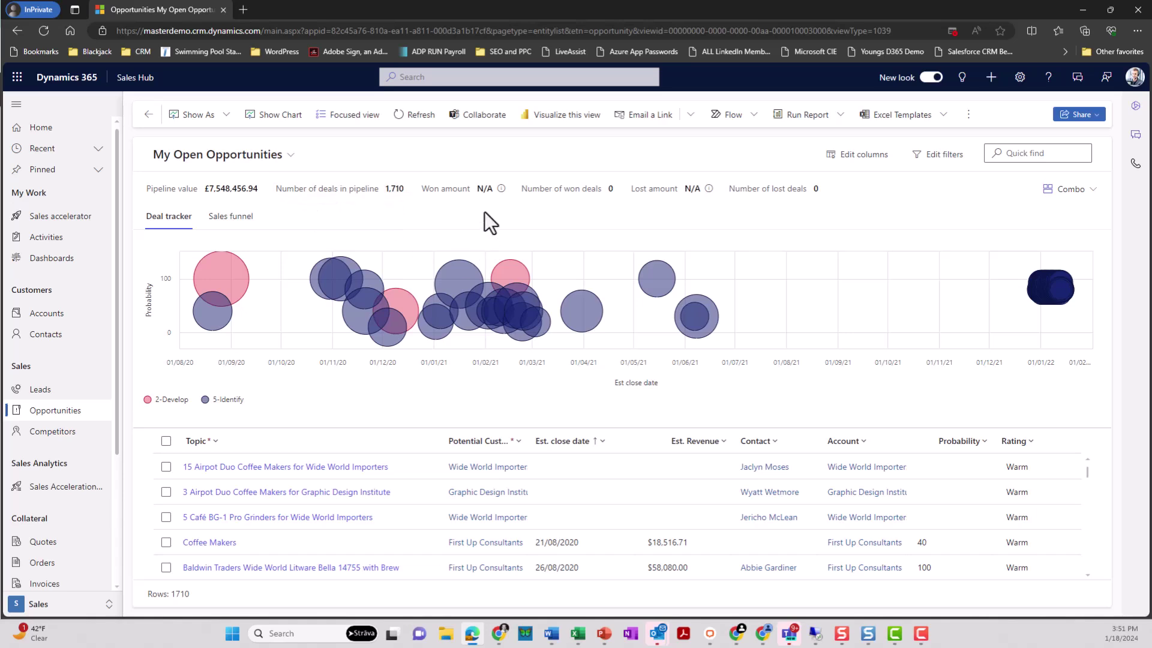
mouse_move(445, 335)
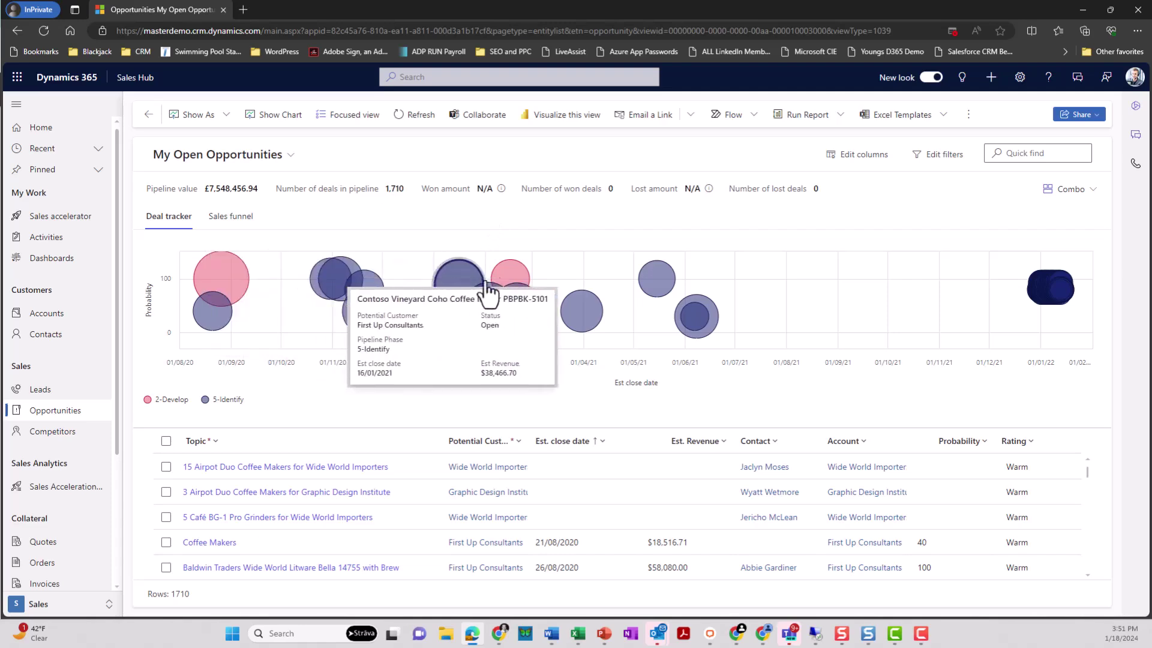
mouse_move(652, 290)
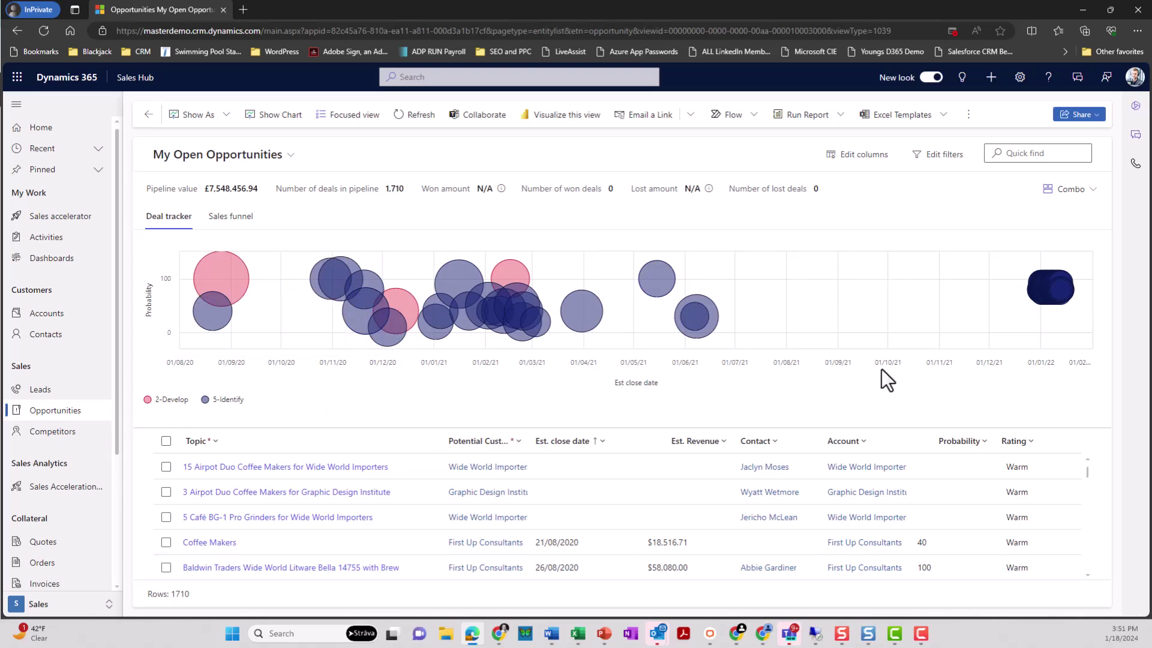
mouse_move(228, 309)
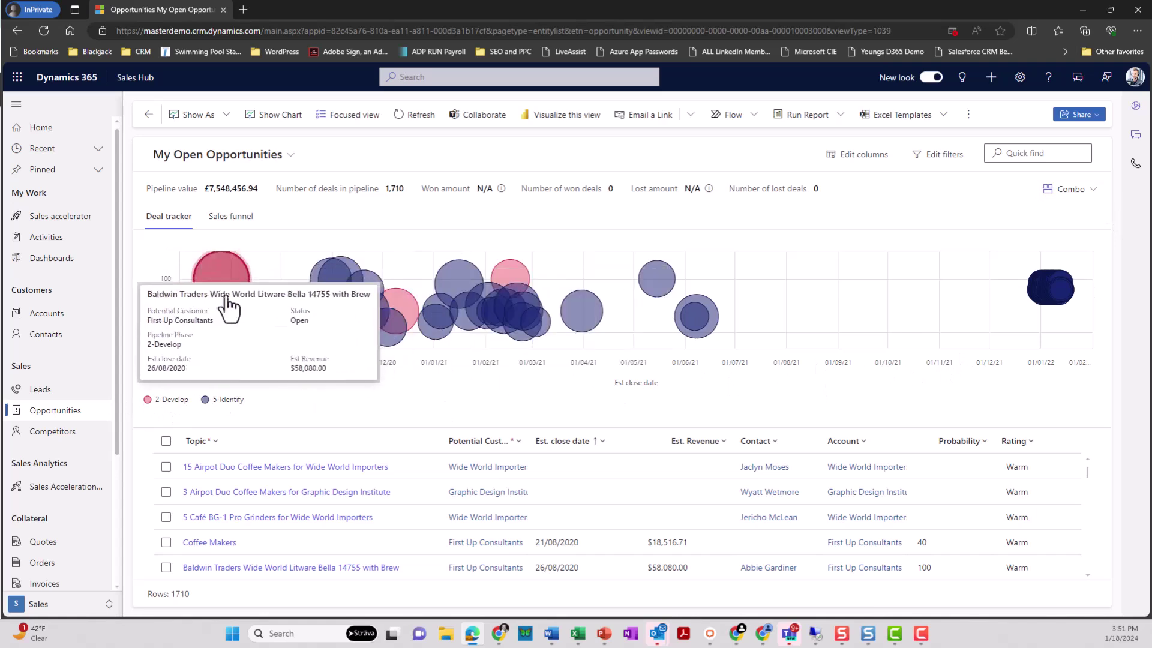
mouse_move(696, 314)
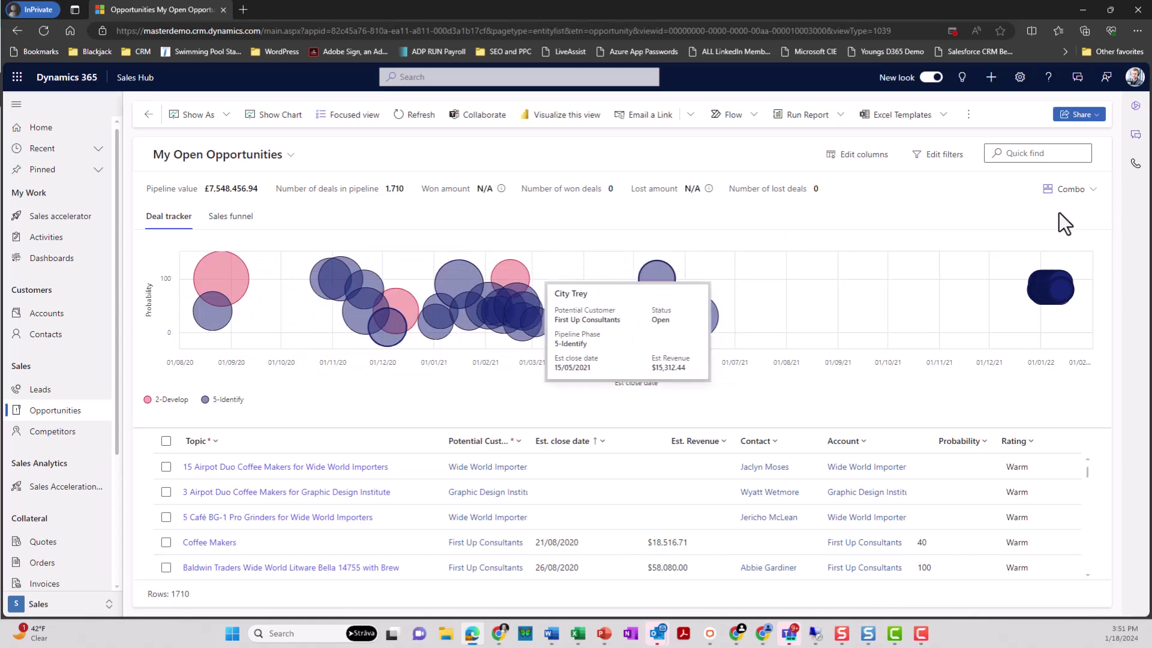
- Switch the pipeline layout to List, and return it to Combo
left_click(1091, 190)
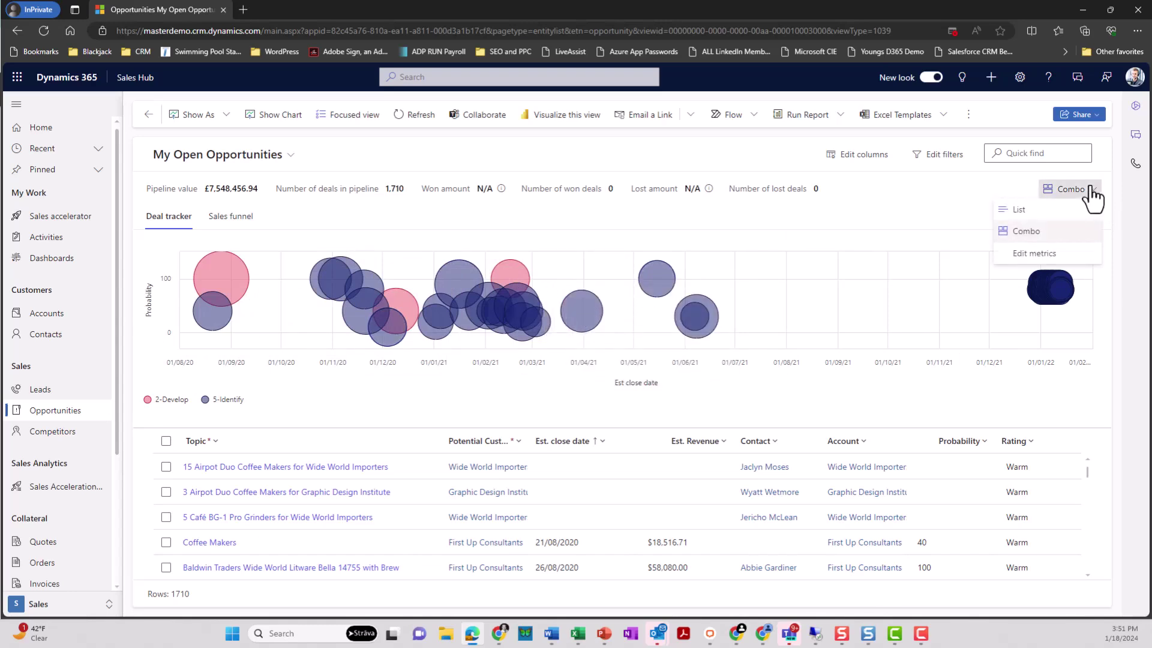
left_click(1020, 211)
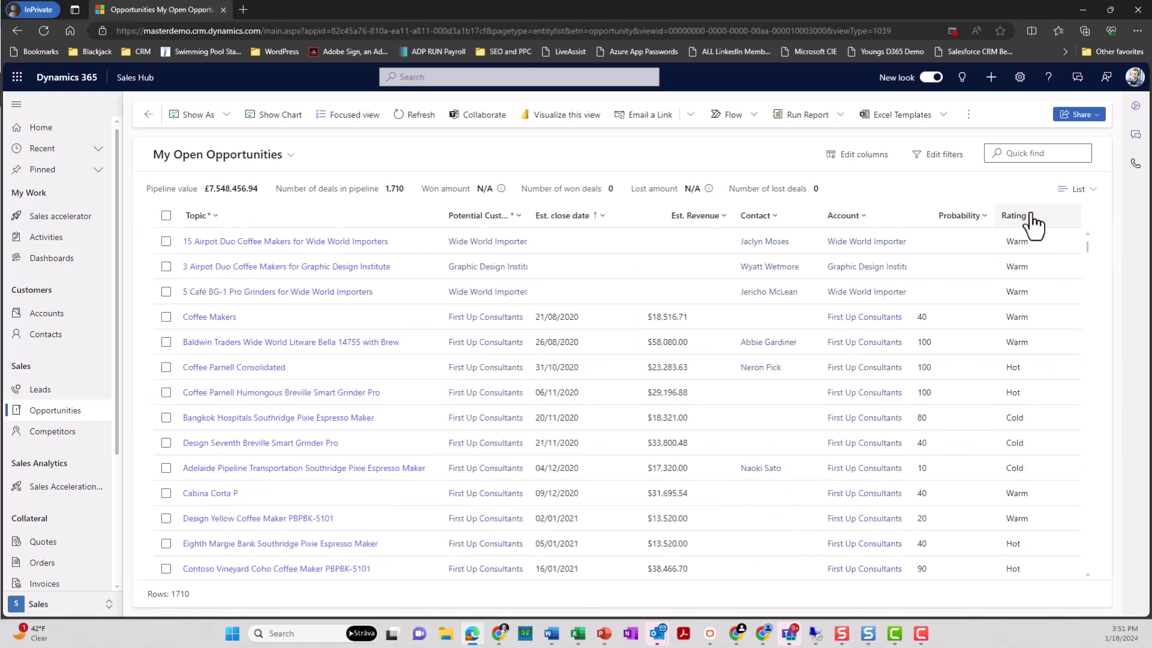
left_click(1083, 190)
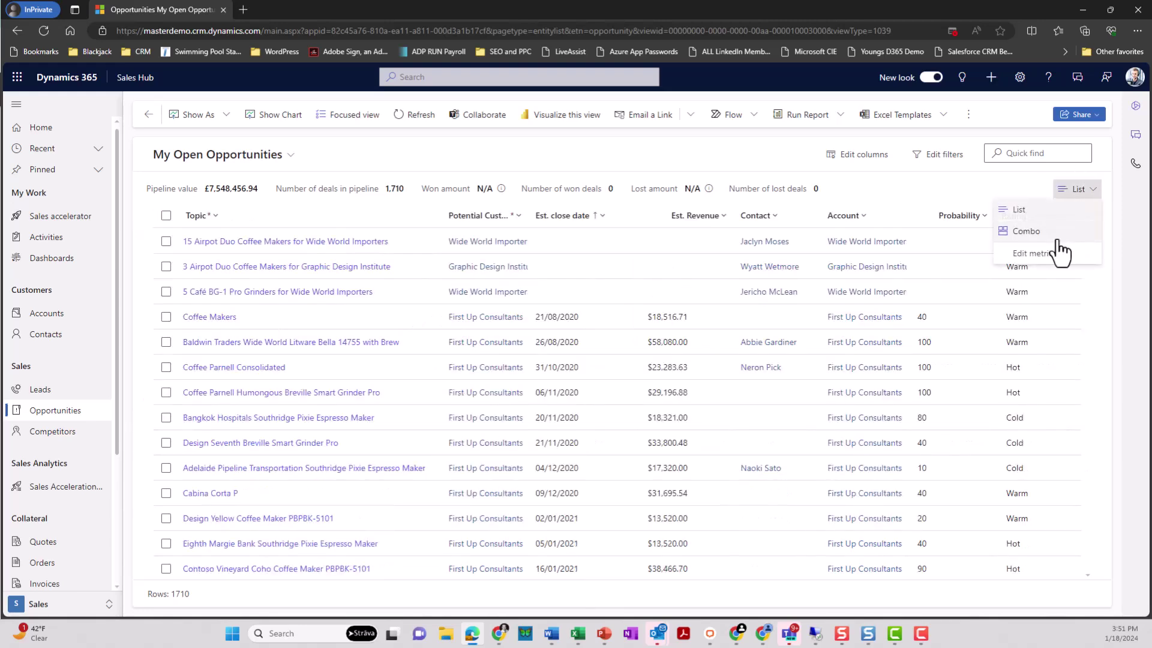
left_click(1049, 231)
- Select the opportunity "3 Airpot Duo Coffee Makers for Graphic Design Institute" below the chart, and clear the selection
scroll(420, 492, "down", 1)
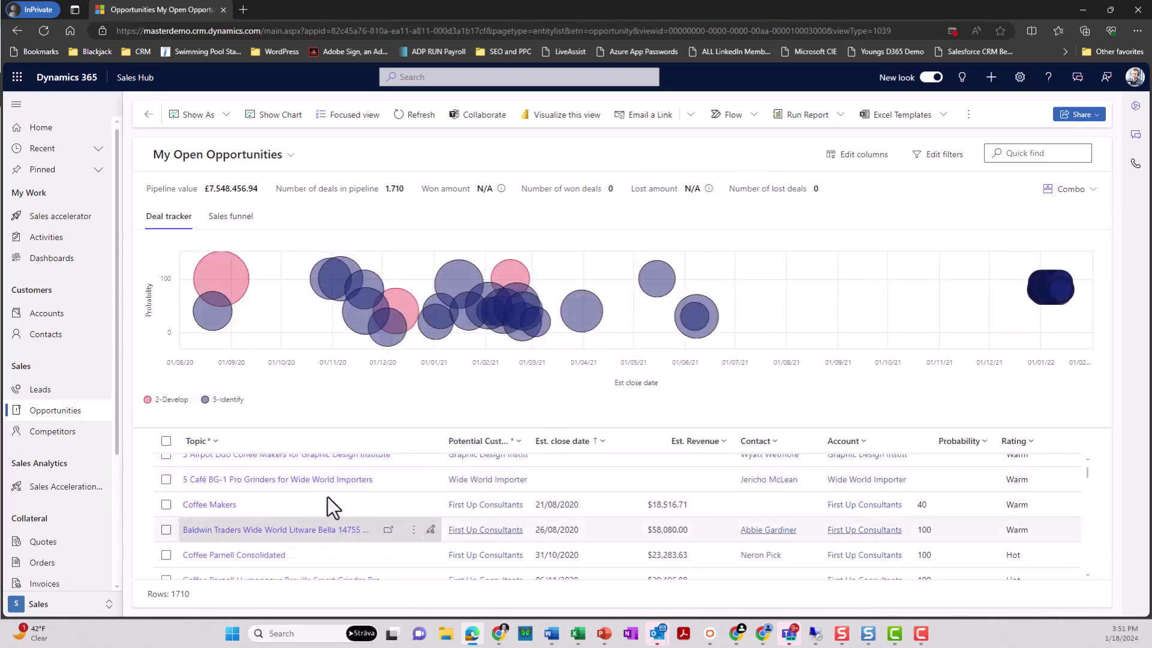
scroll(327, 516, "up", 1)
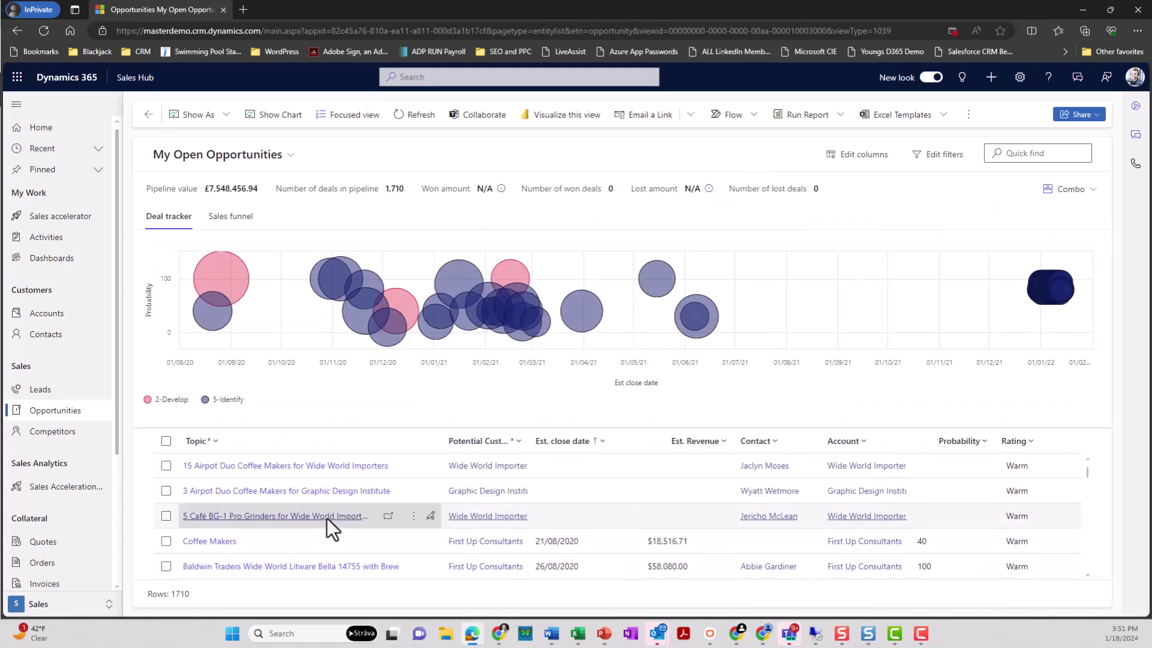
left_click(166, 492)
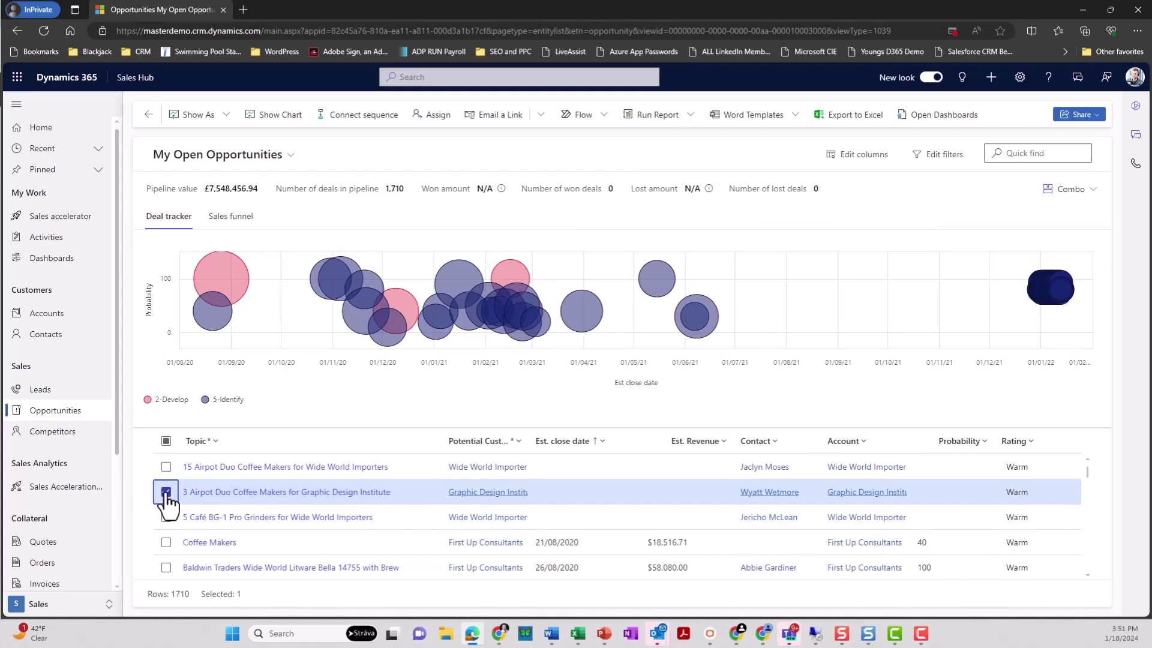
left_click(166, 494)
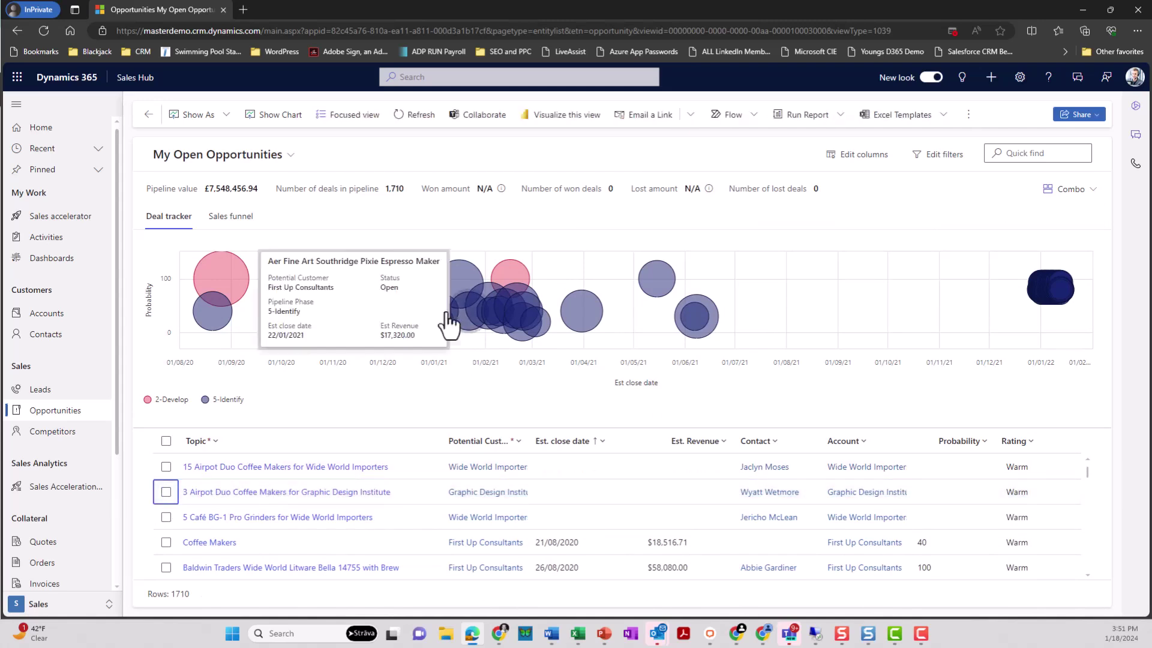
- Open the "Contoso Vineyard Coho Coffee Maker PBPBK-5101" deal from the deal tracker and review its summary details down to the opportunity score
left_click(466, 282)
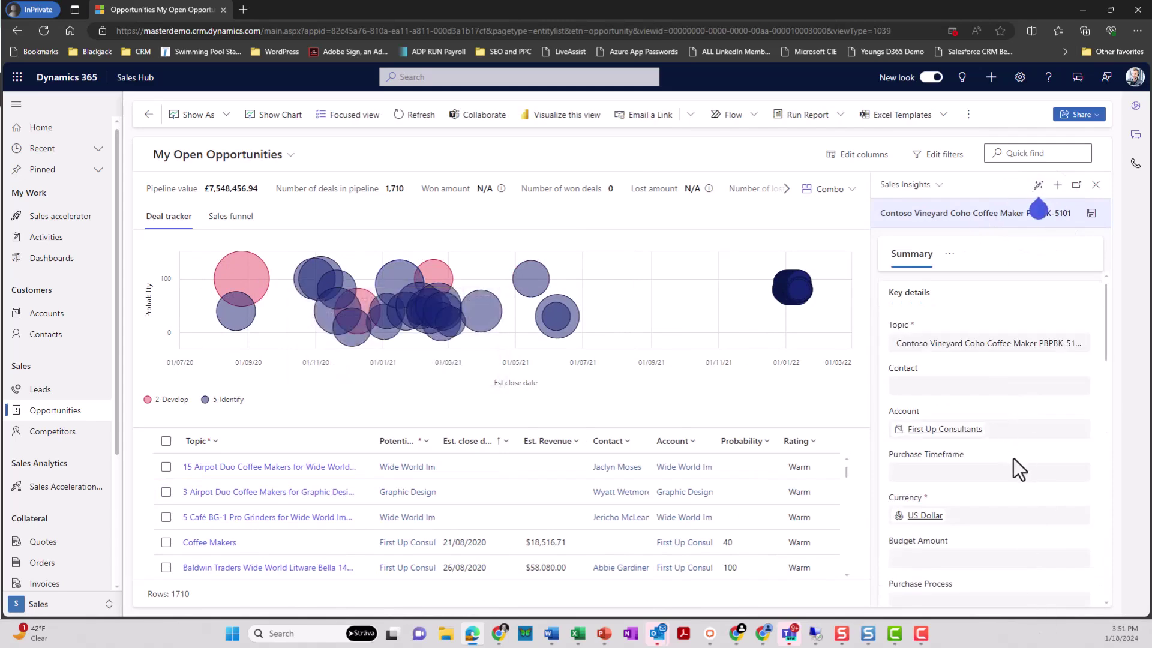
scroll(981, 333, "down", 5)
scroll(981, 334, "down", 10)
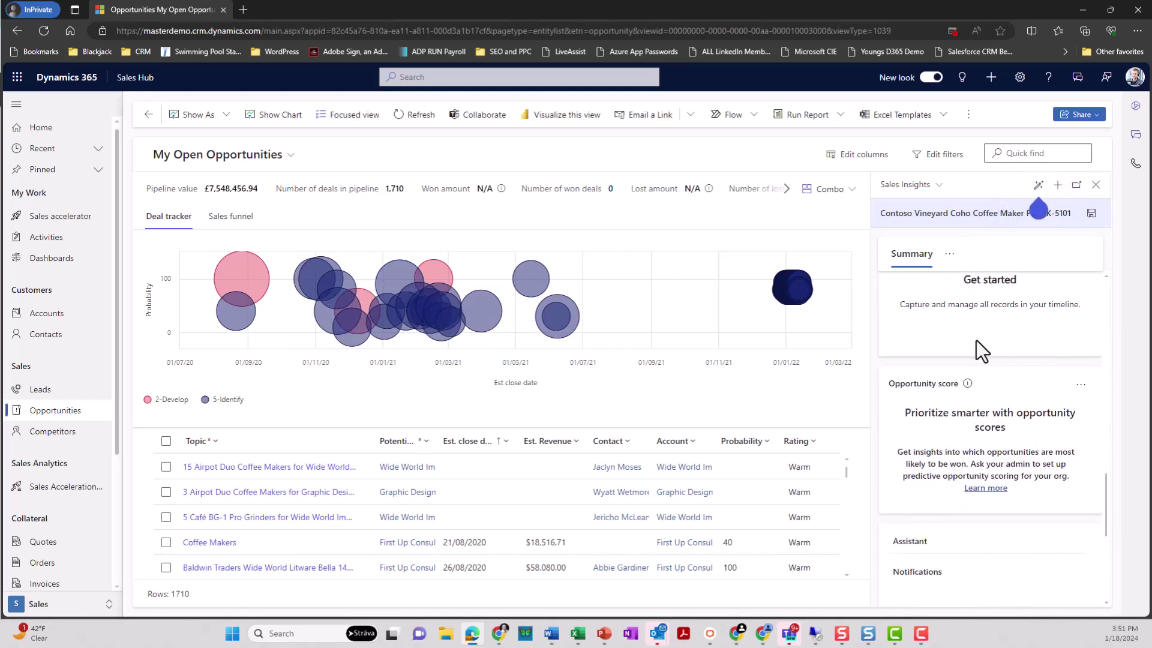
- Reload the pipeline with the My Open Opportunities view
left_click(285, 157)
left_click(408, 324)
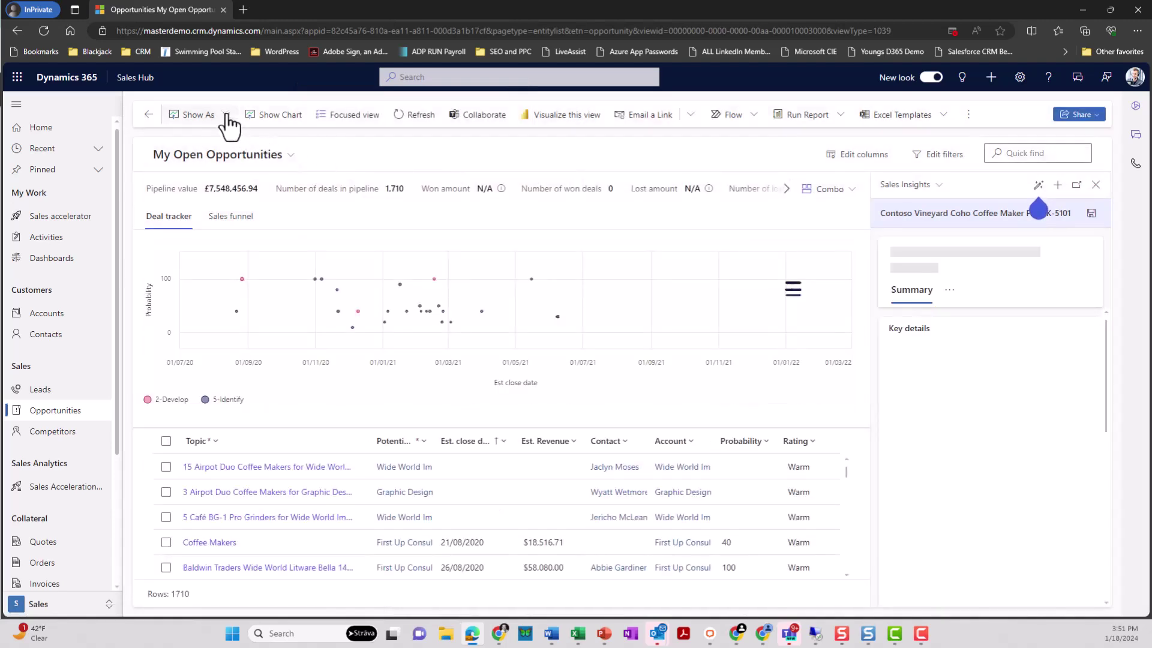
- Reload the opportunities and show My Open Opportunities as a Read Only Grid
left_click(40, 411)
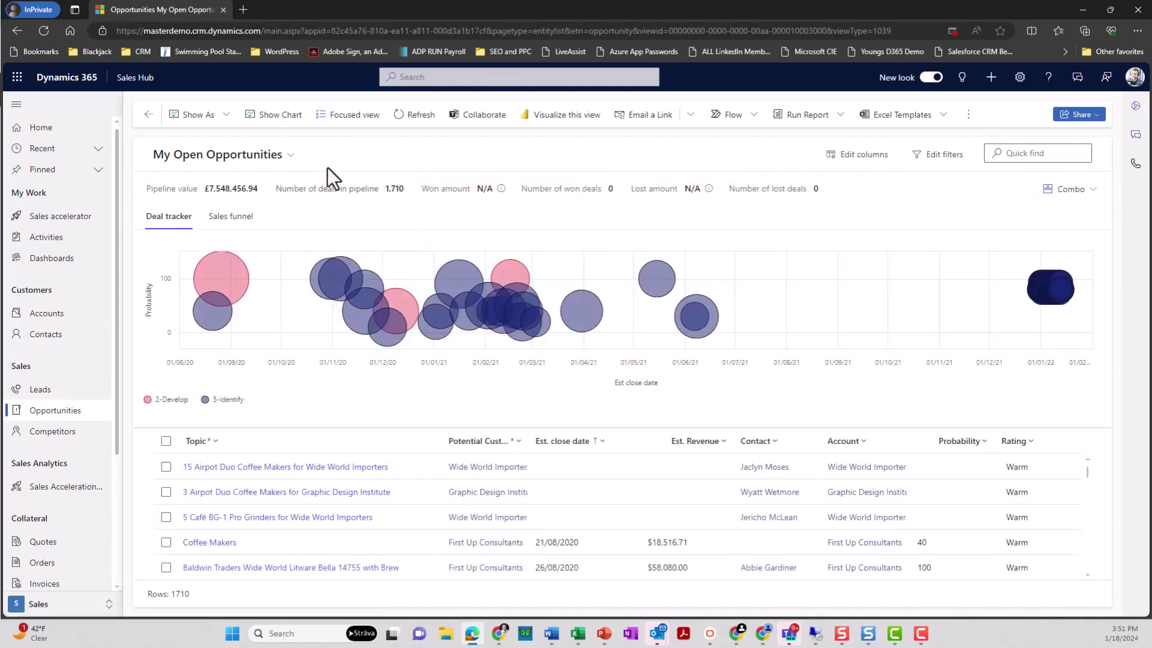
left_click(227, 115)
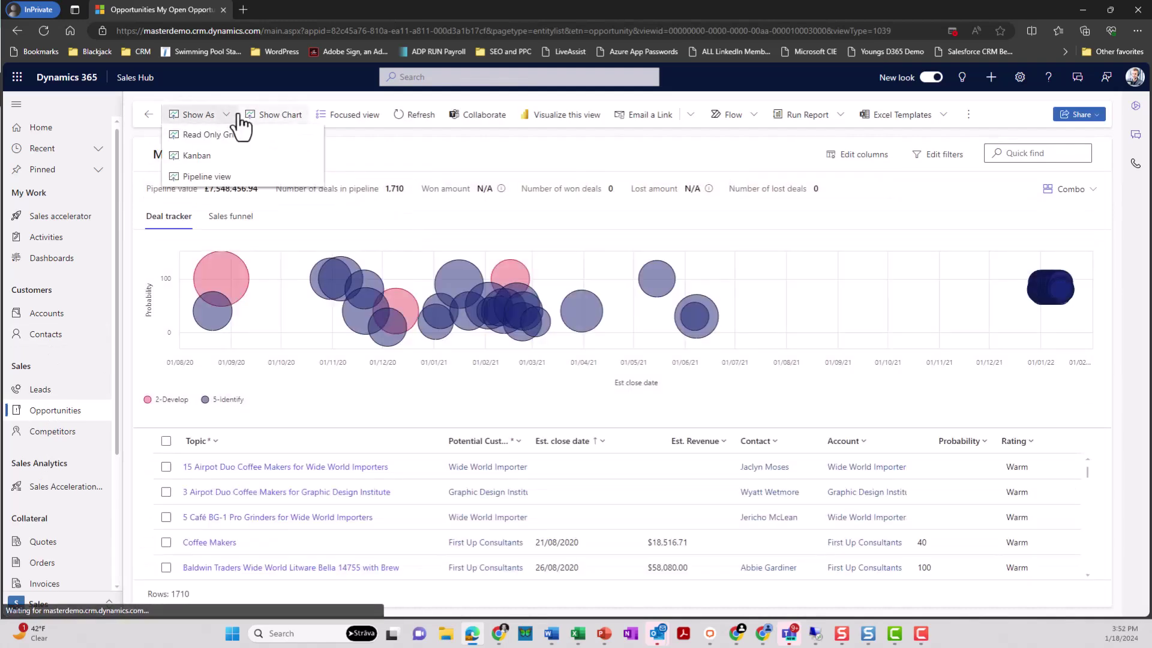
left_click(229, 135)
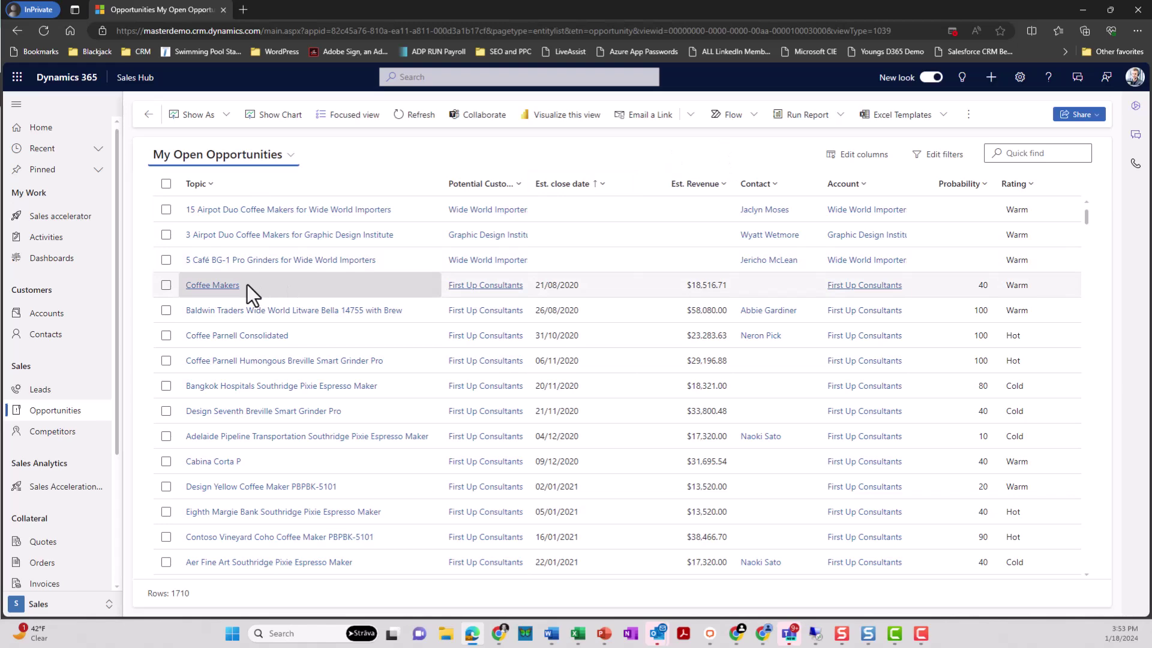
- View the "Baldwin Traders Wide World Litware Bella 14755 with Brew" opportunity, and open "15 Airpot Duo Coffee Makers for Wide World Importers" from the list instead
left_click(248, 309)
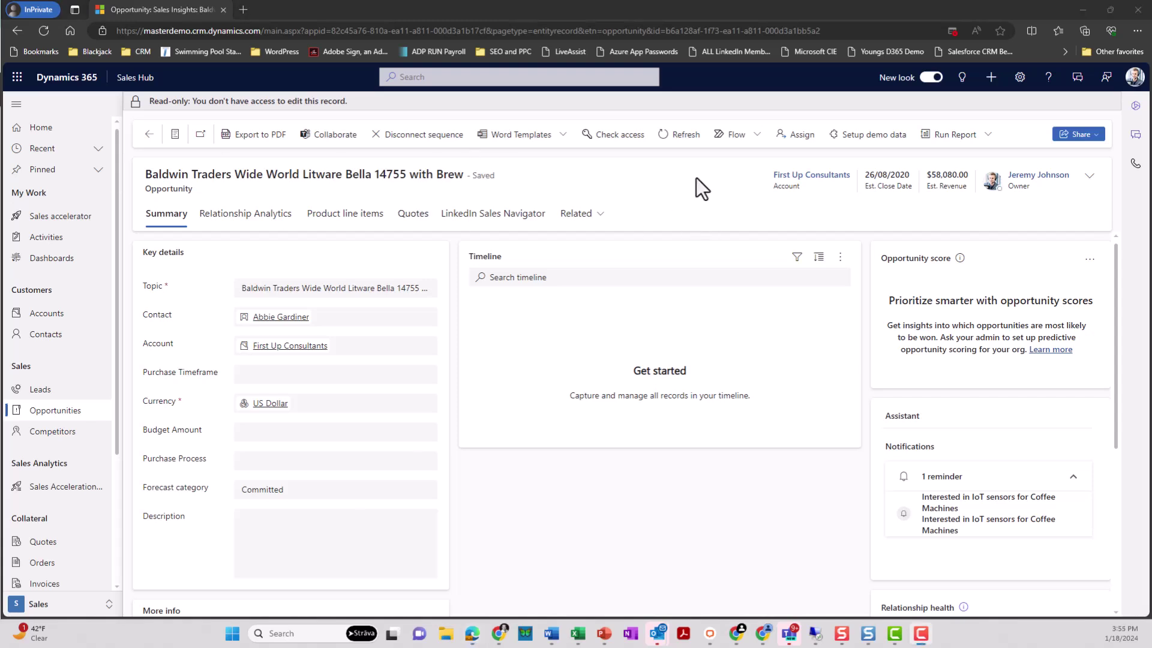
left_click(149, 136)
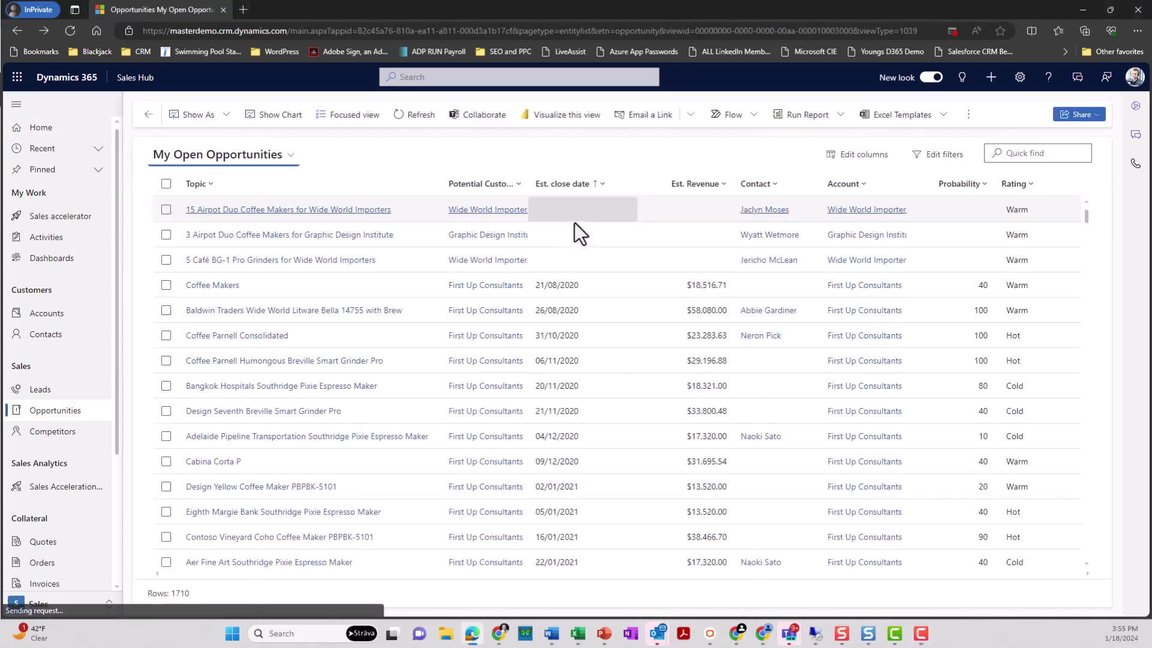
double_click(608, 215)
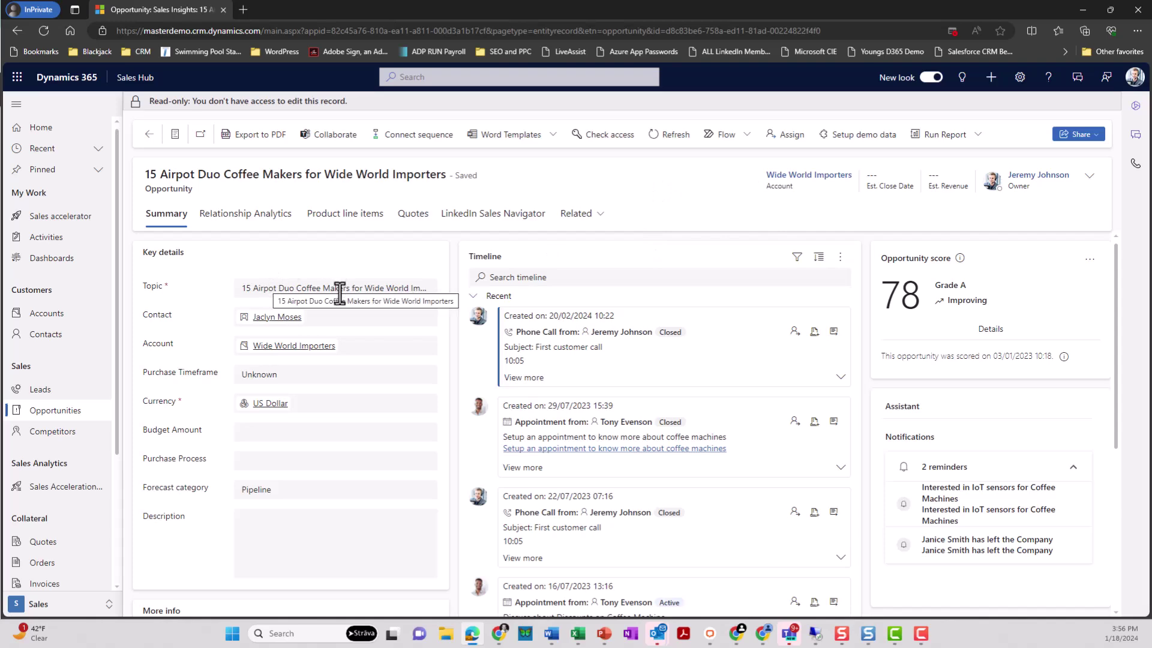
mouse_move(288, 322)
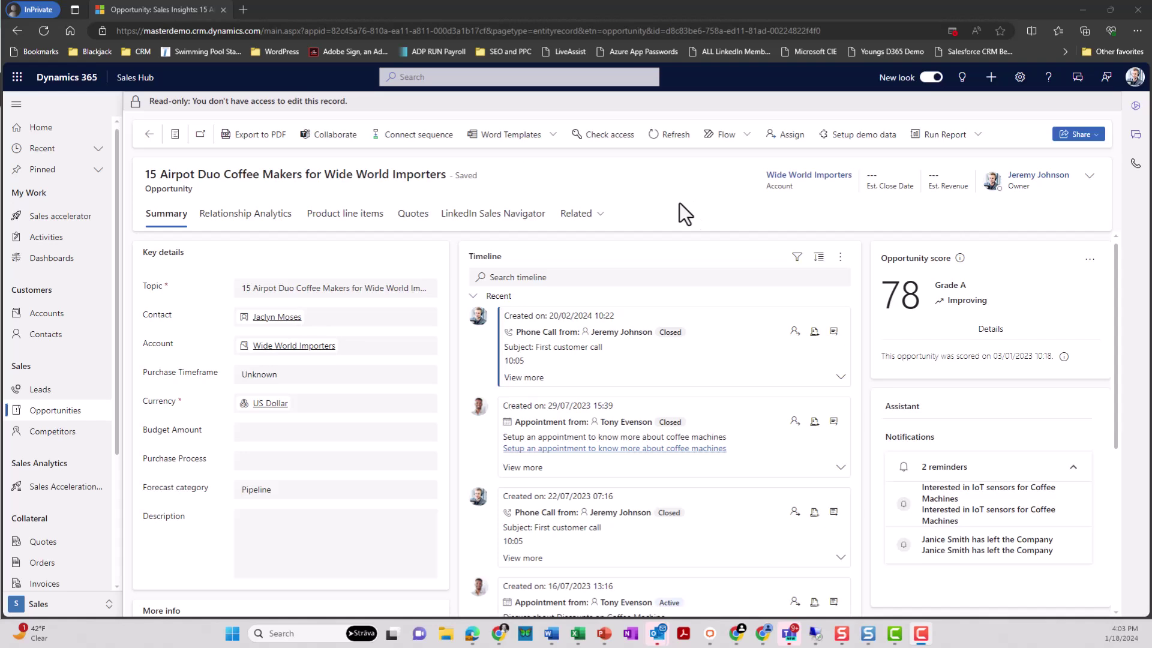
- Examine the opportunity's score details over time, its assistant notifications and its relationship health
left_click(989, 330)
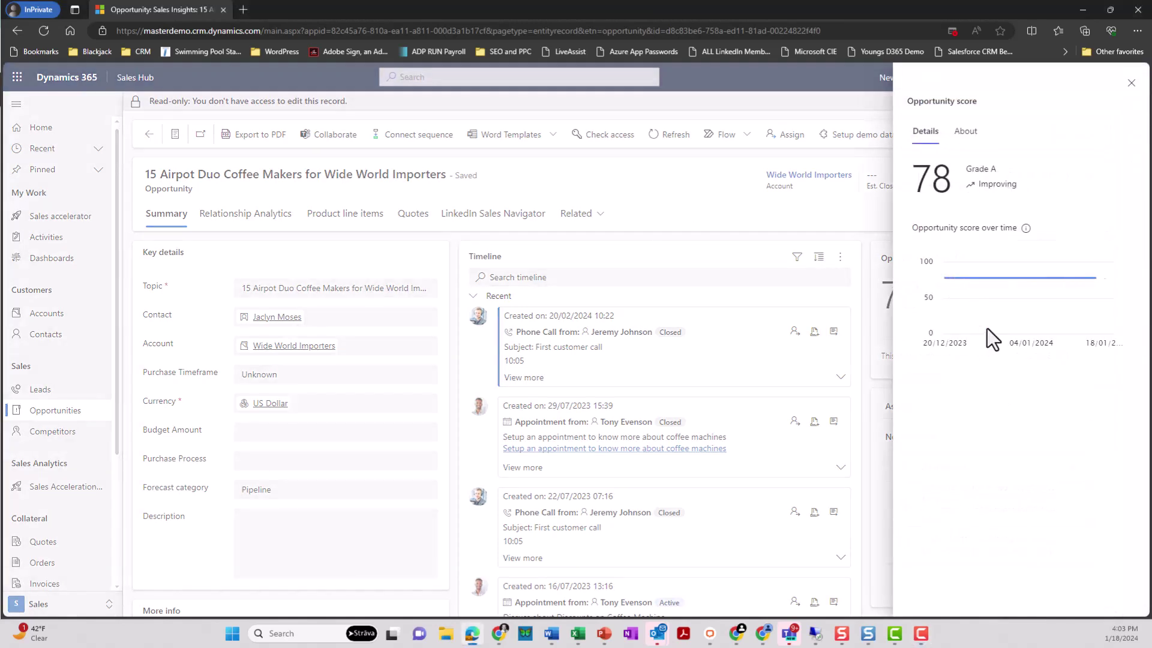
left_click(1132, 84)
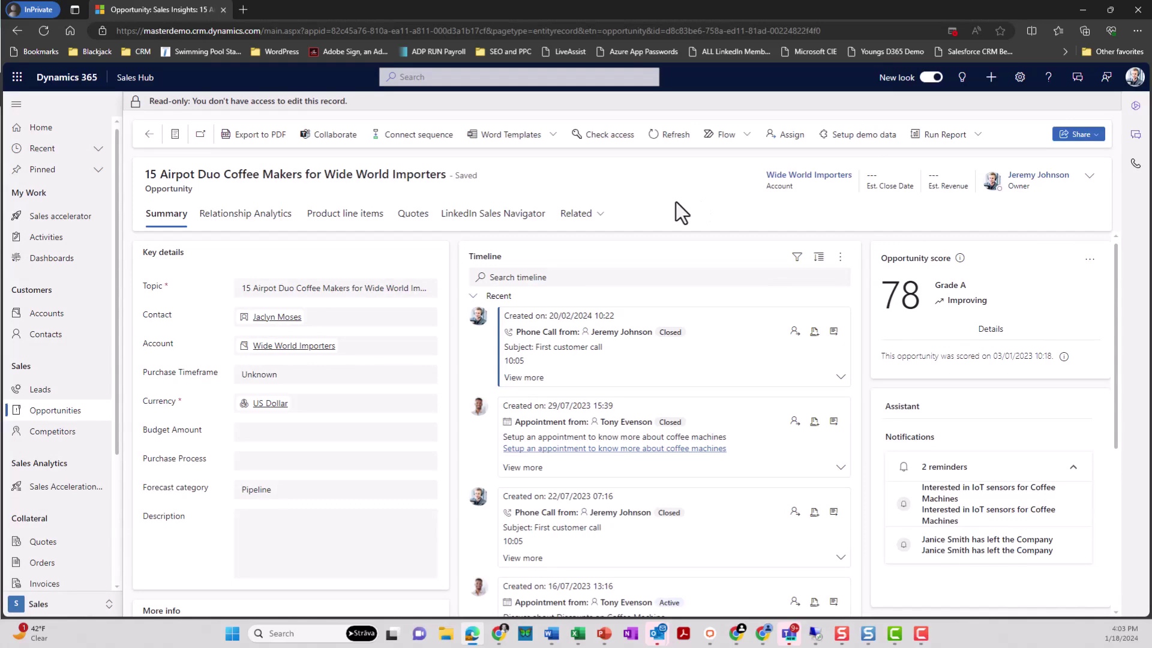
scroll(988, 445, "down", 2)
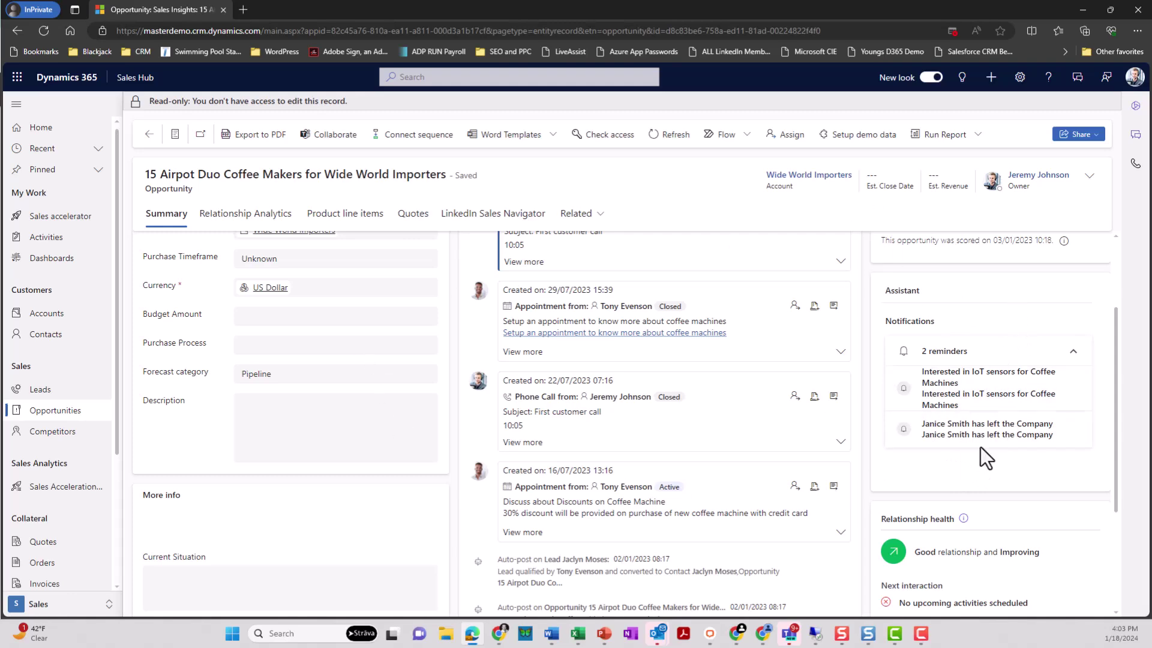
scroll(959, 487, "down", 3)
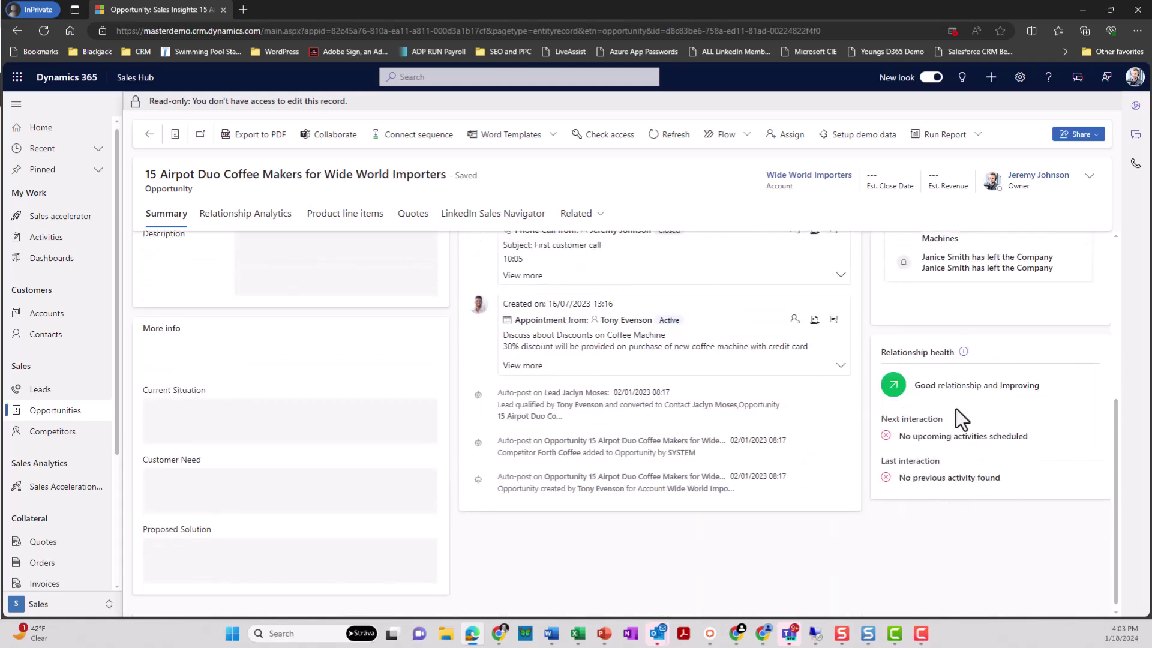
scroll(898, 579, "up", 3)
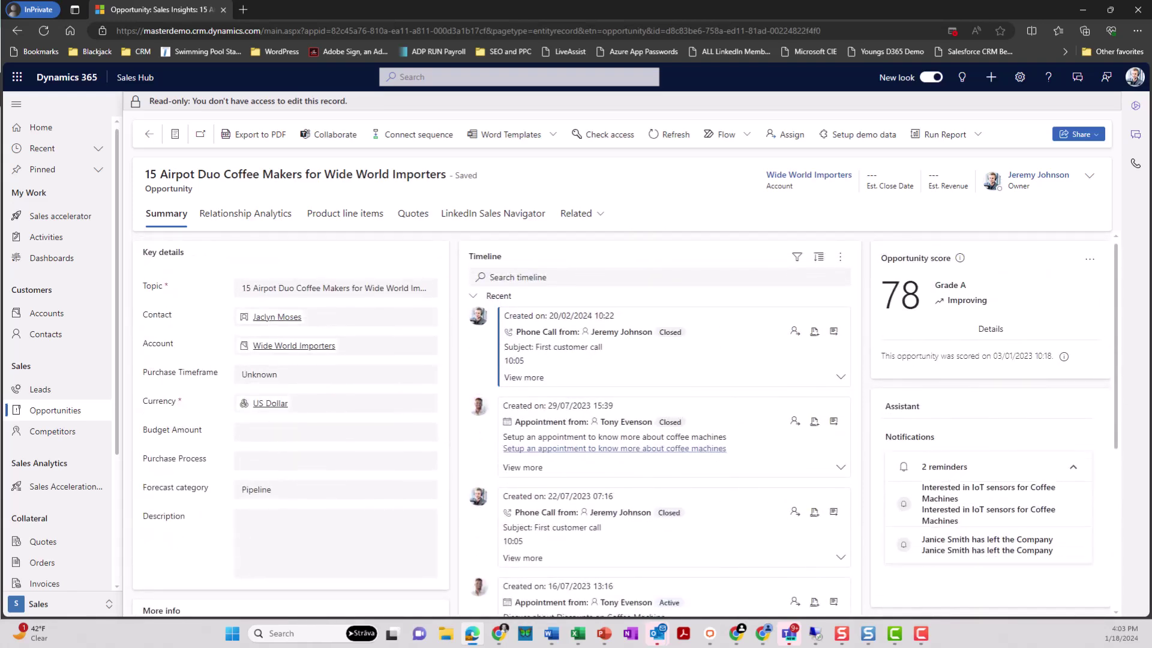
key("F10")
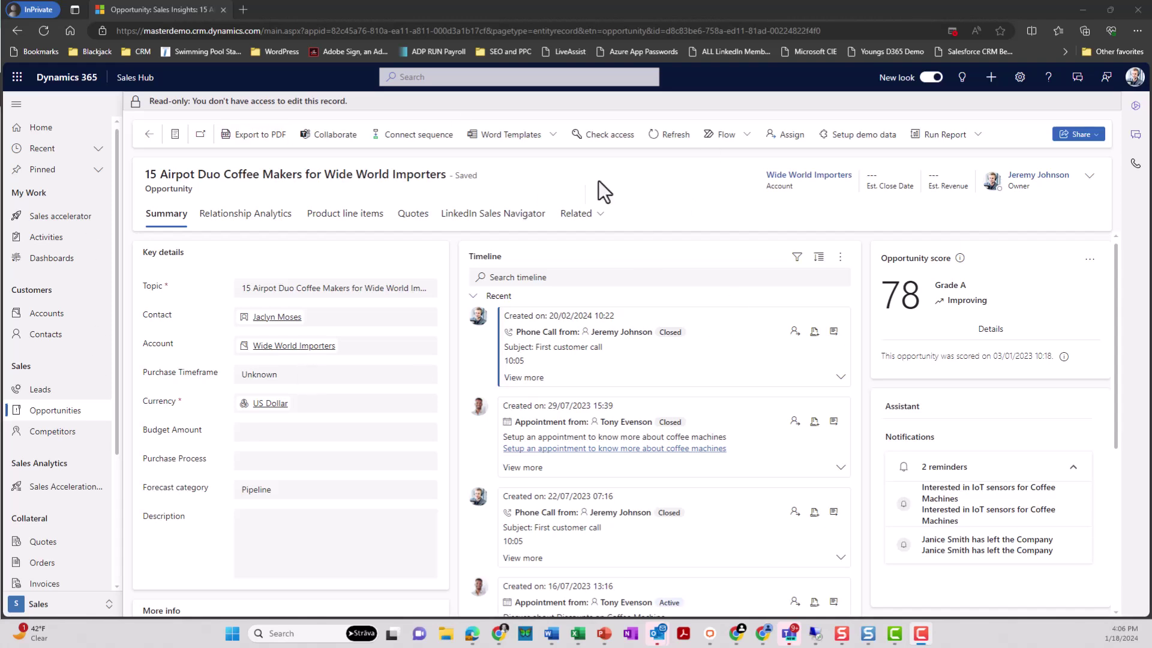
- View the quotes linked to the opportunity, and open the Smart Brew 300 quote from the All Quotes list
left_click(413, 216)
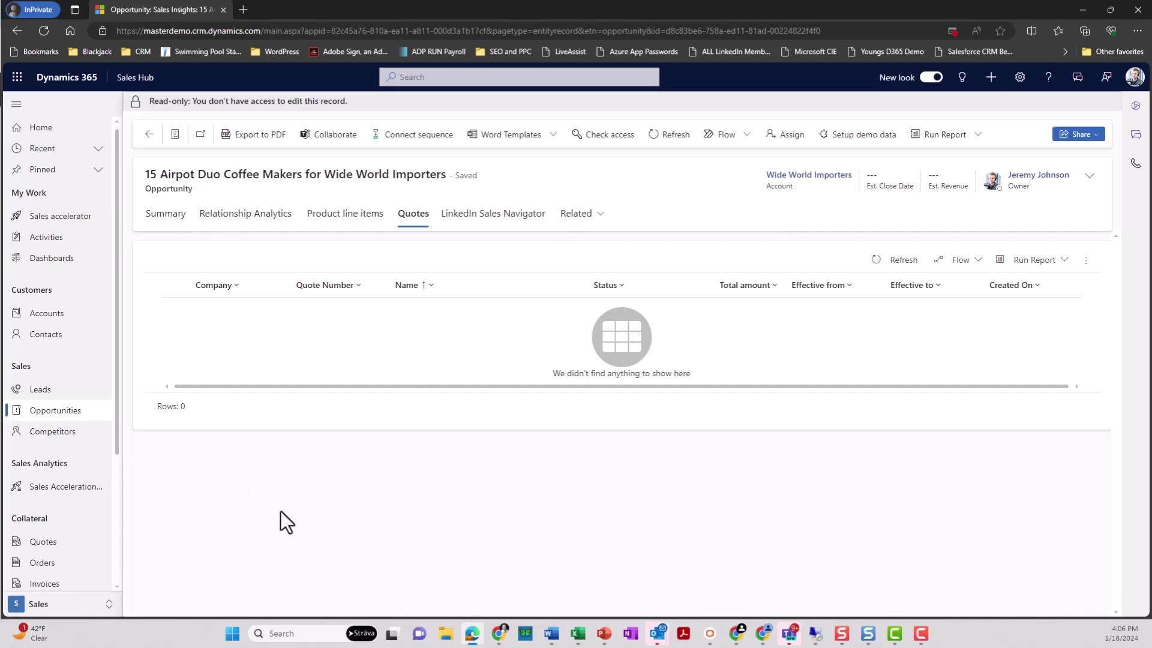
left_click(44, 544)
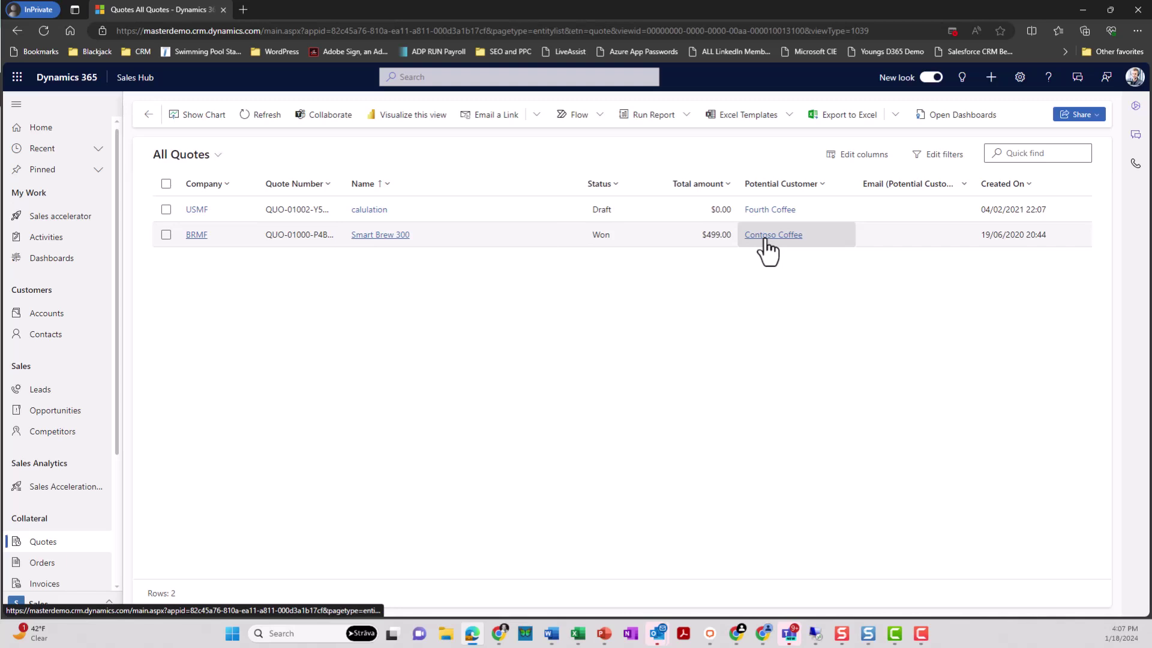
double_click(471, 236)
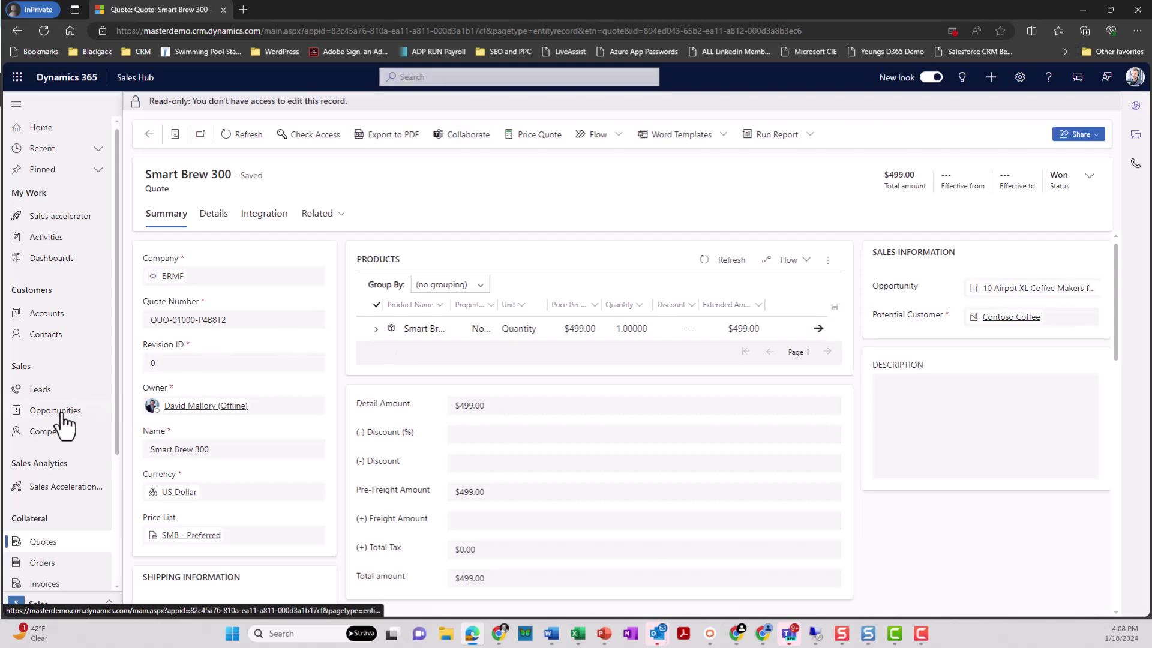
- Open the Barista Home record from the product catalog and view its product properties and additional details
scroll(60, 429, "down", 2)
left_click(44, 466)
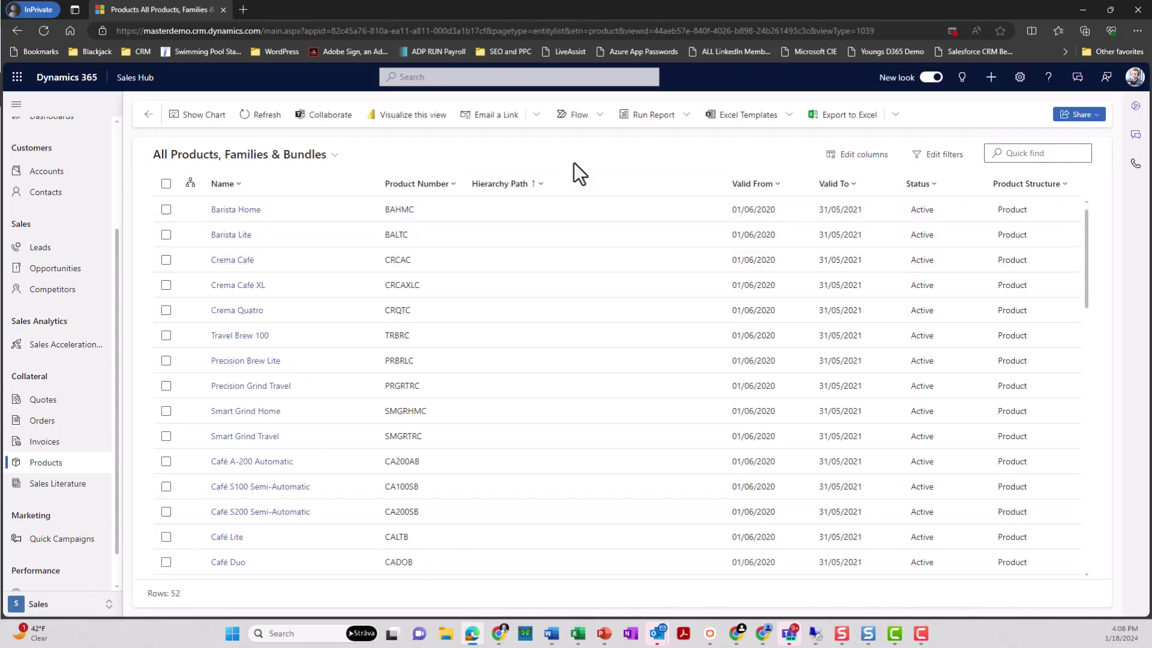
left_click(227, 211)
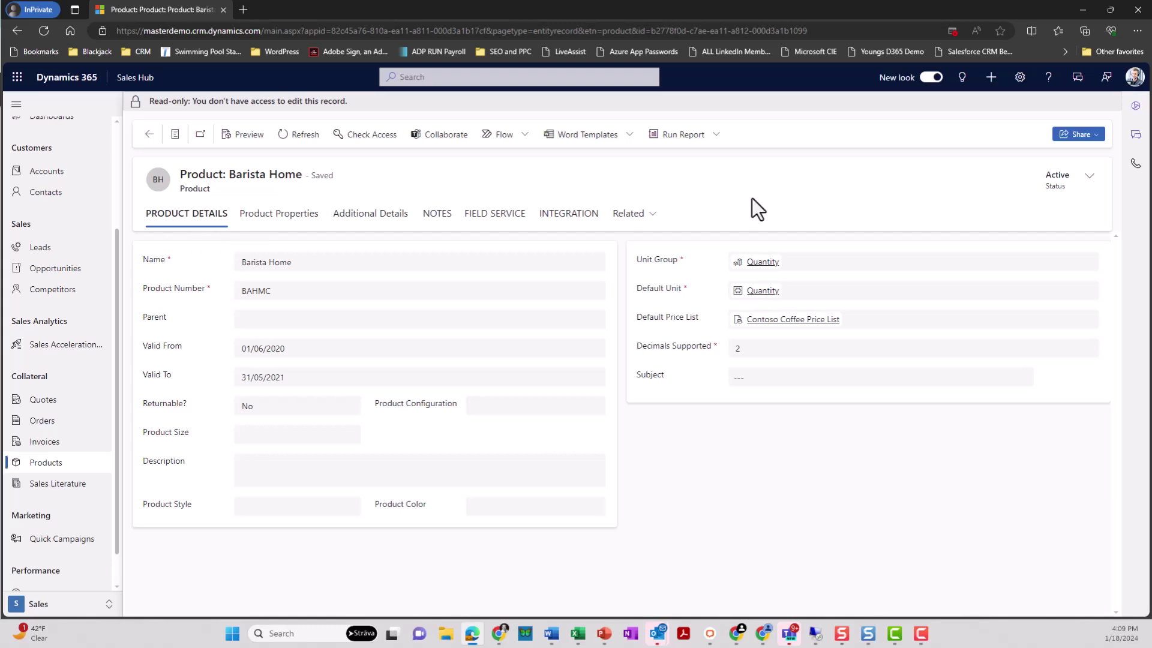
left_click(311, 215)
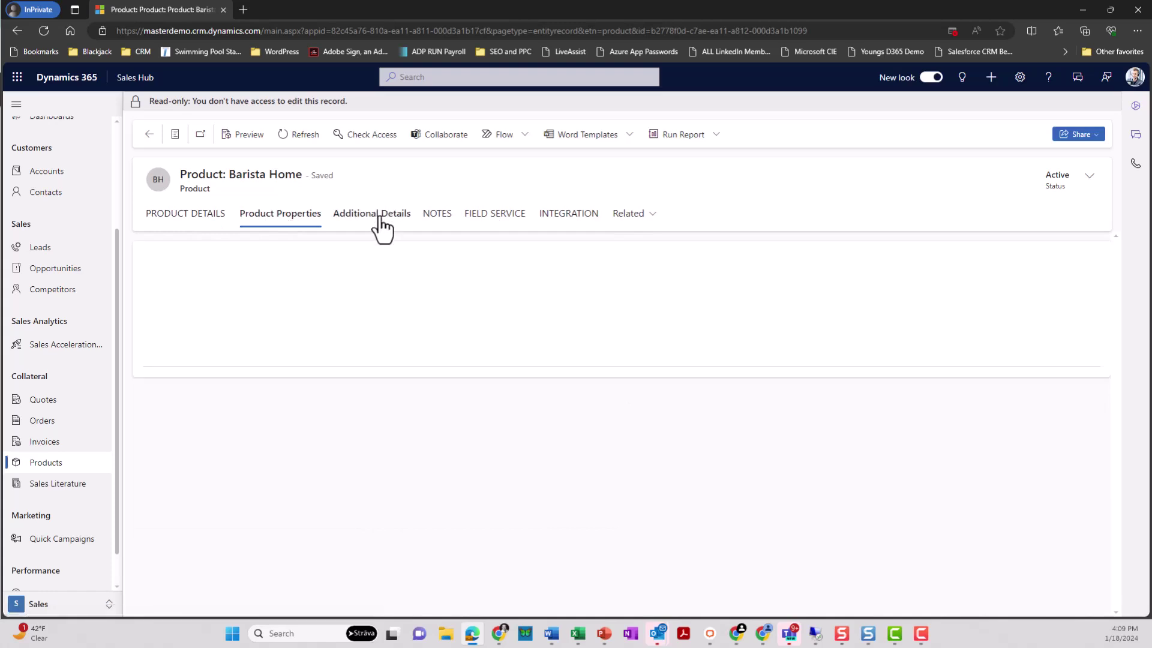
left_click(378, 216)
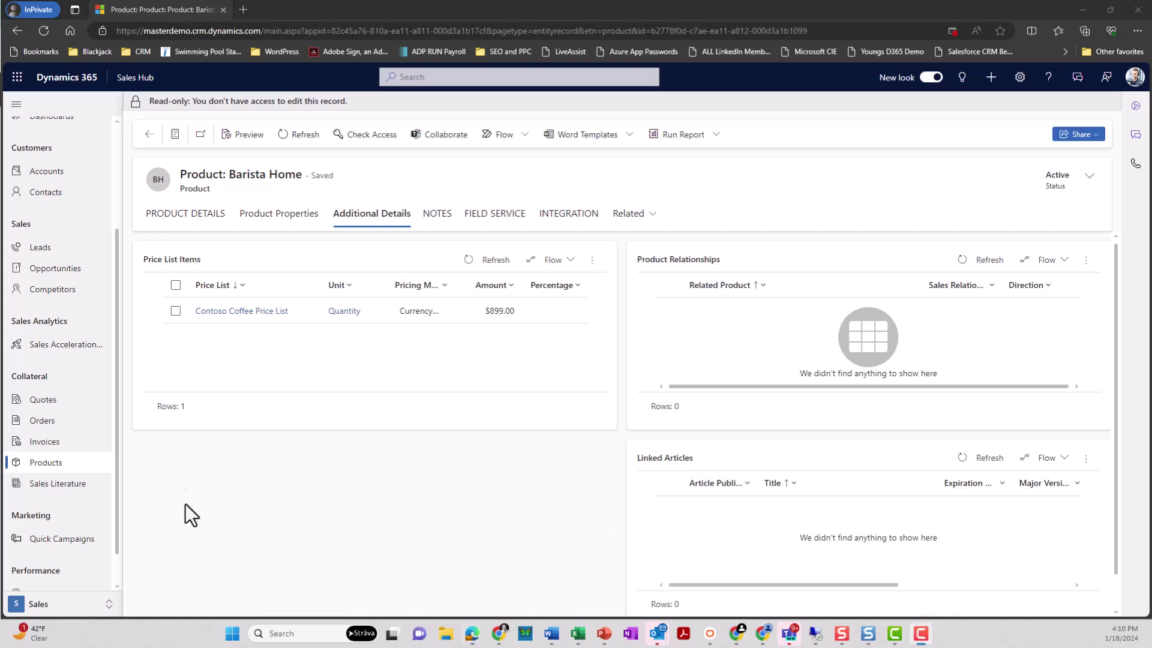
- Open the "calulation" quote and bring up Get Products for its product lines, closing it without choosing an opportunity
left_click(23, 400)
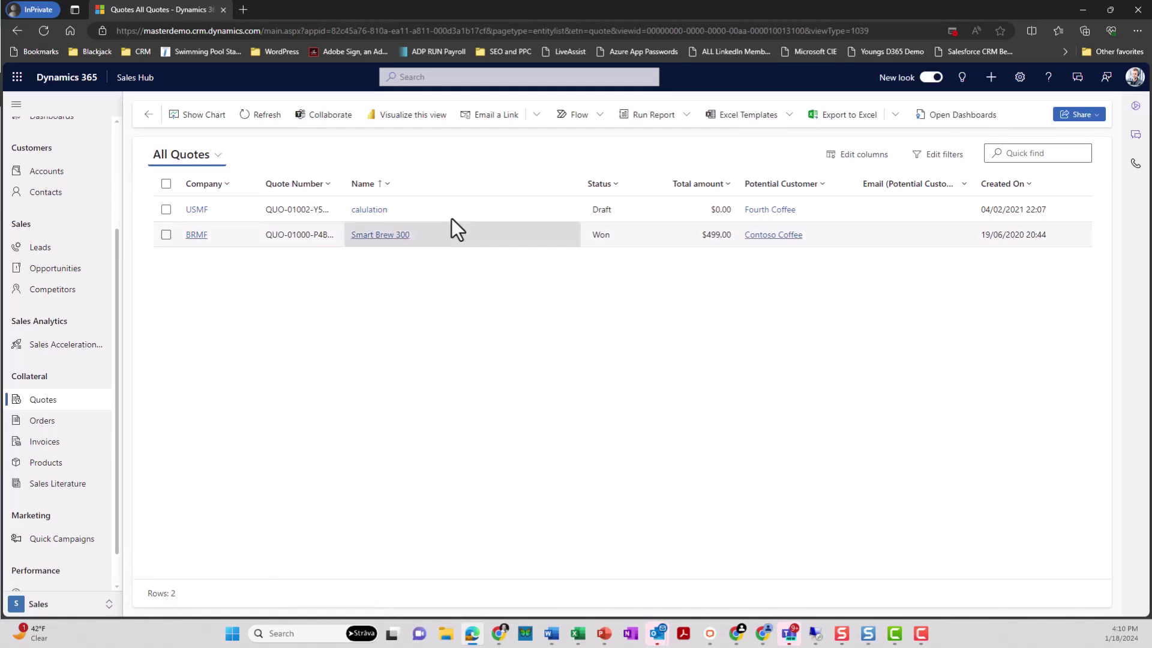
left_click(375, 210)
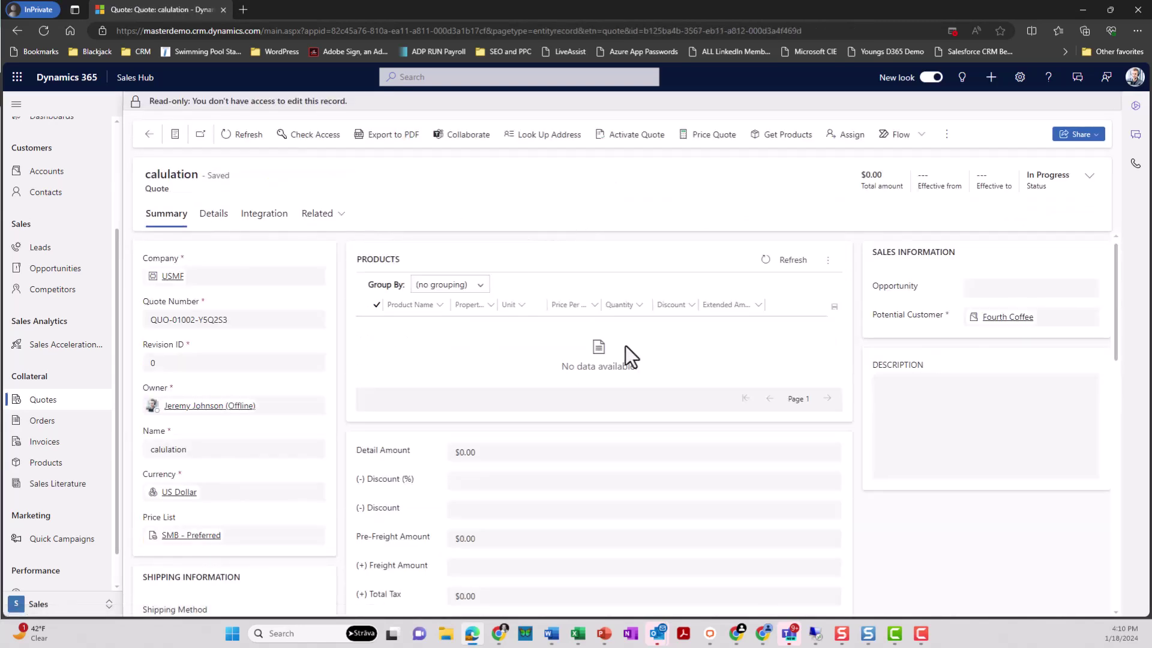
left_click(832, 259)
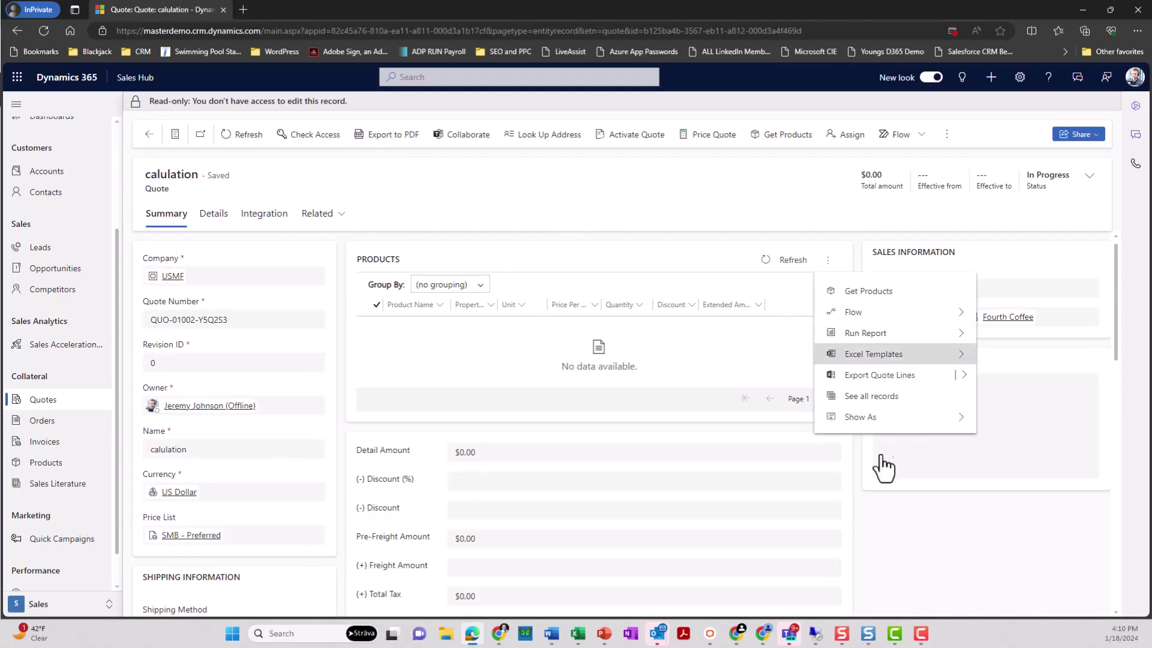
left_click(858, 295)
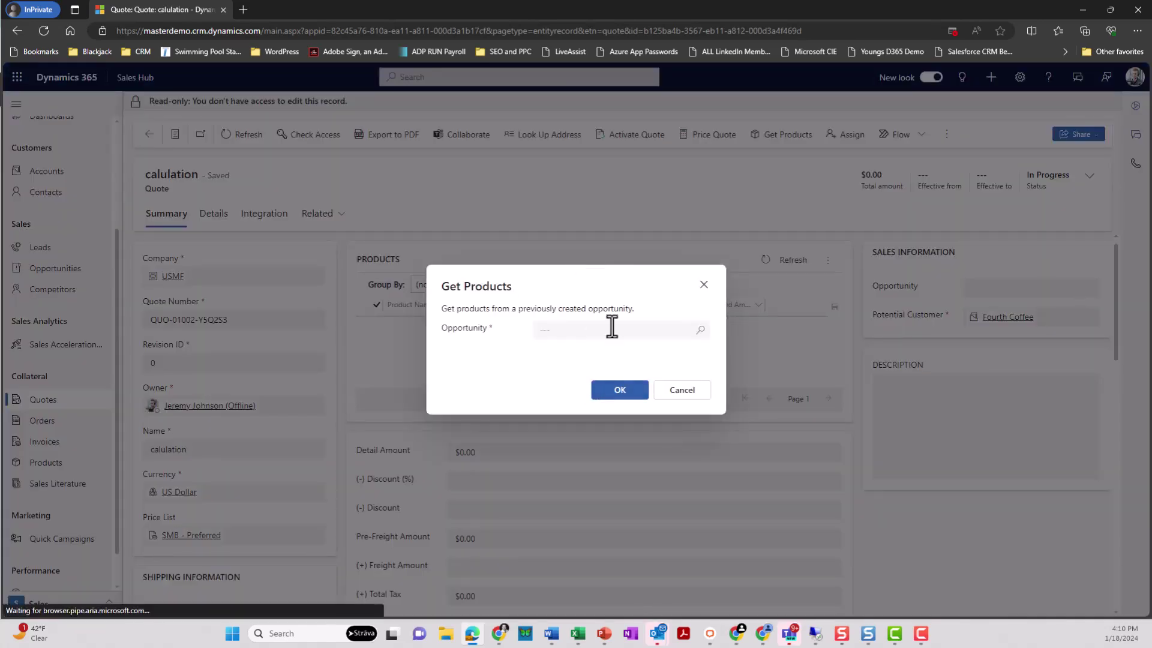
left_click(686, 391)
- Return to the quotes list and reopen the Smart Brew 300 quote
left_click(149, 133)
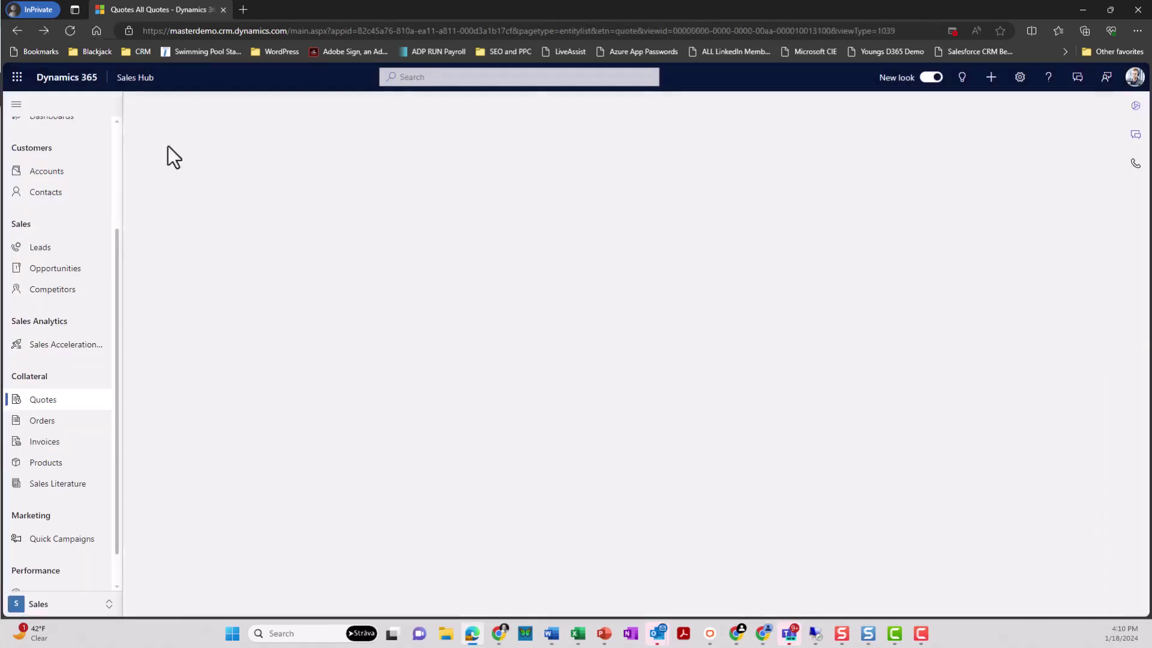
left_click(391, 239)
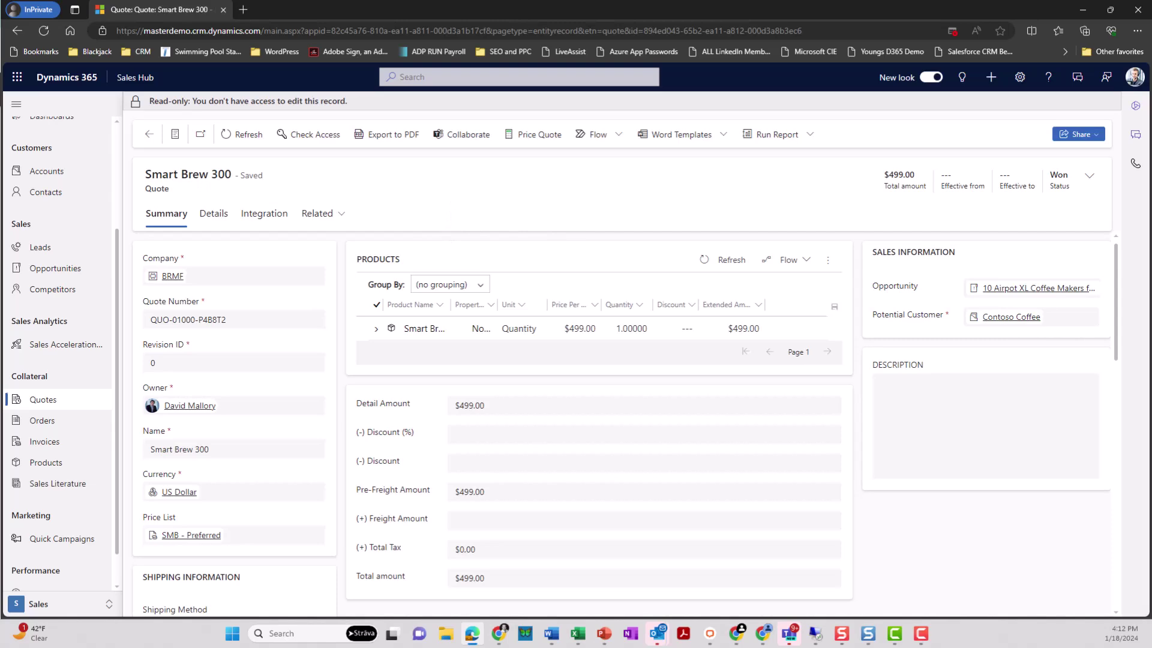
- Switch to the Sales & Project Operations app in Chrome and review the Price List Test quote's summary and activities
key("alt+Tab")
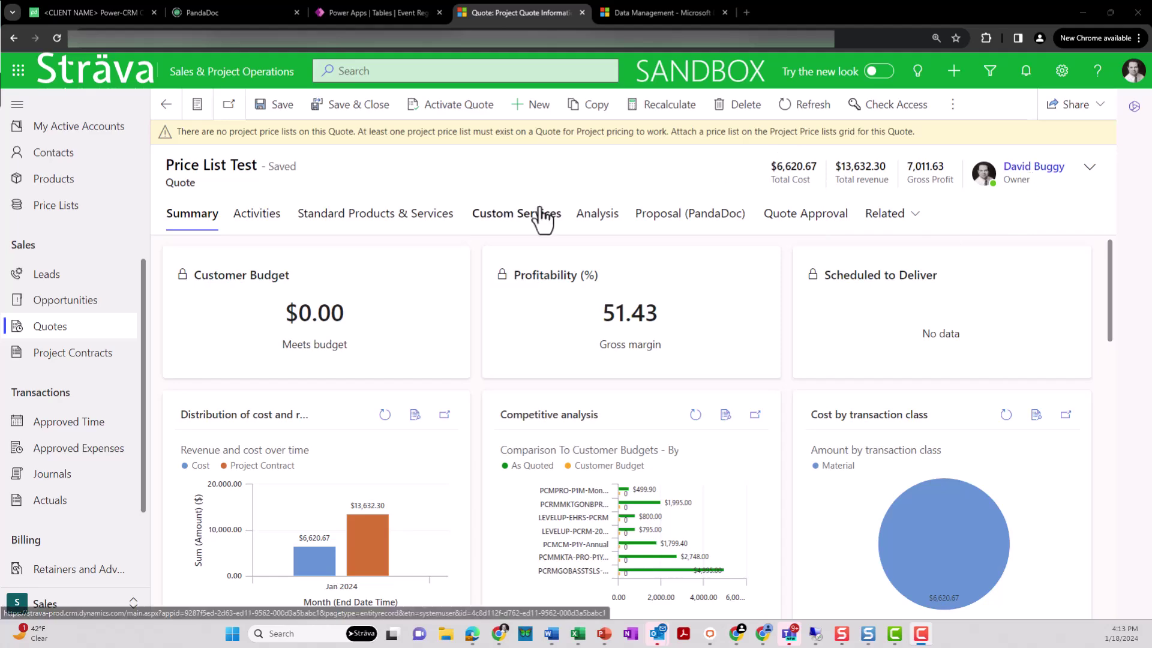
scroll(455, 282, "down", 2)
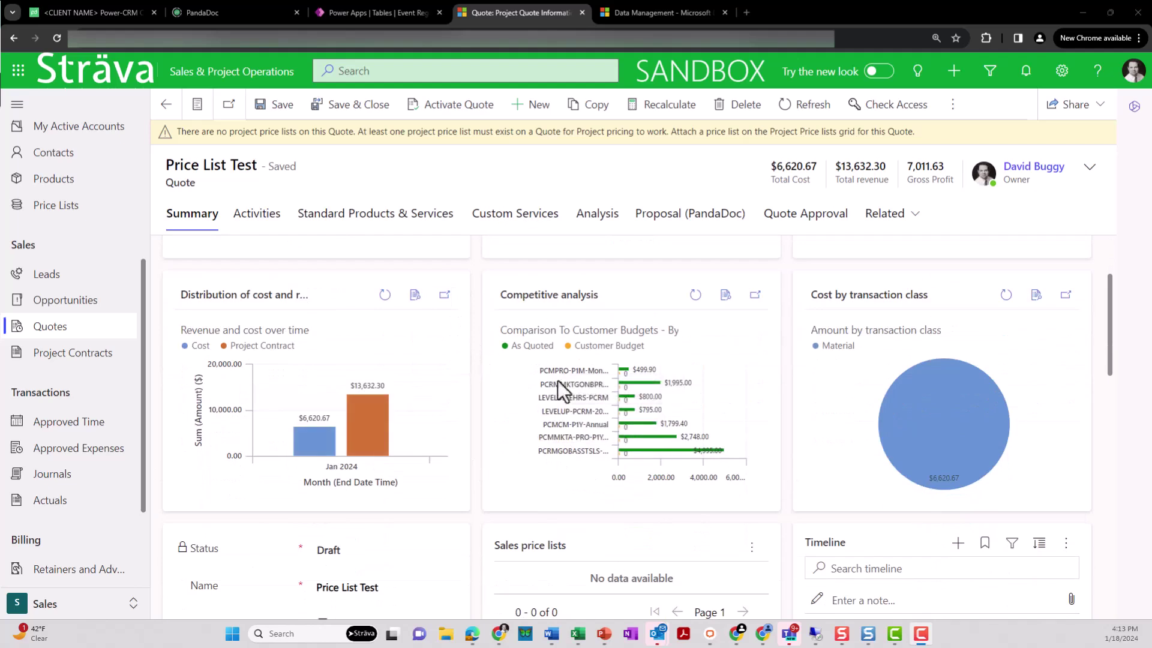
mouse_move(301, 451)
scroll(520, 418, "down", 4)
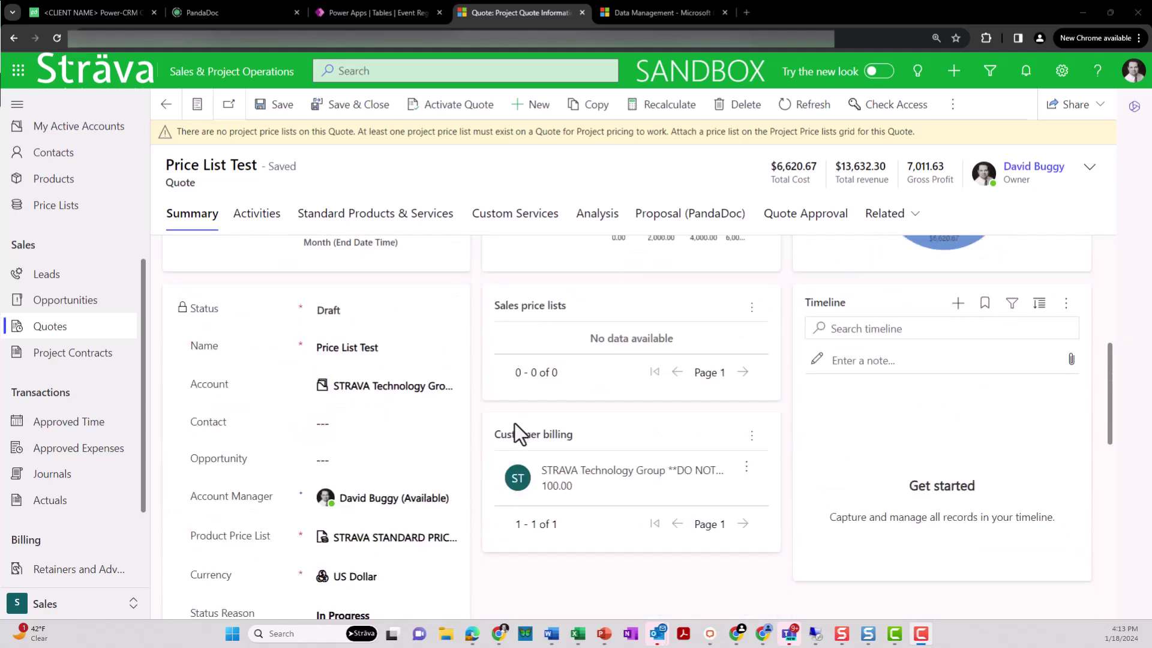
left_click(258, 214)
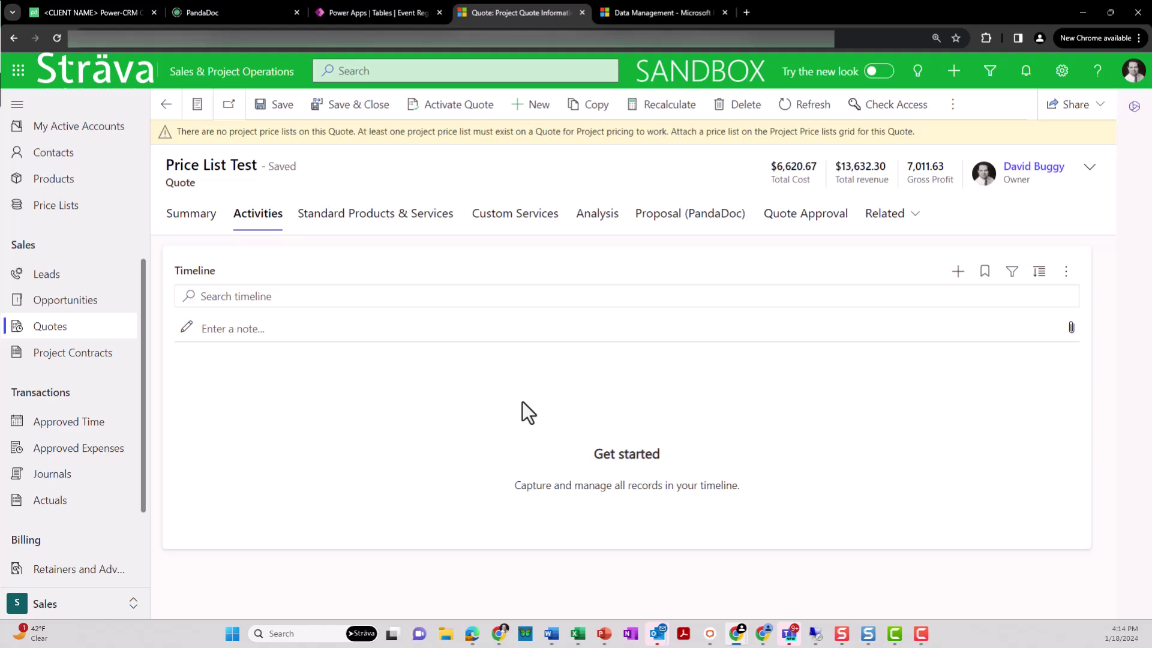
- Show the quote's Standard Products & Services and open the Power-CRM Pro End User Subscription License quote line
left_click(401, 217)
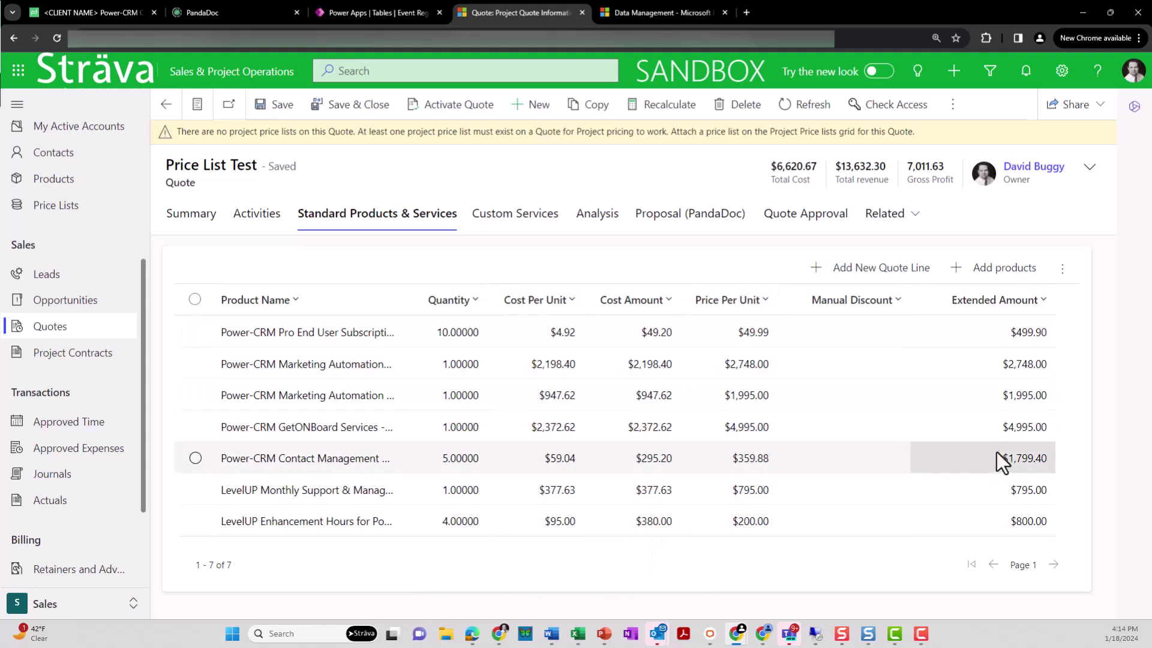
left_click(877, 333)
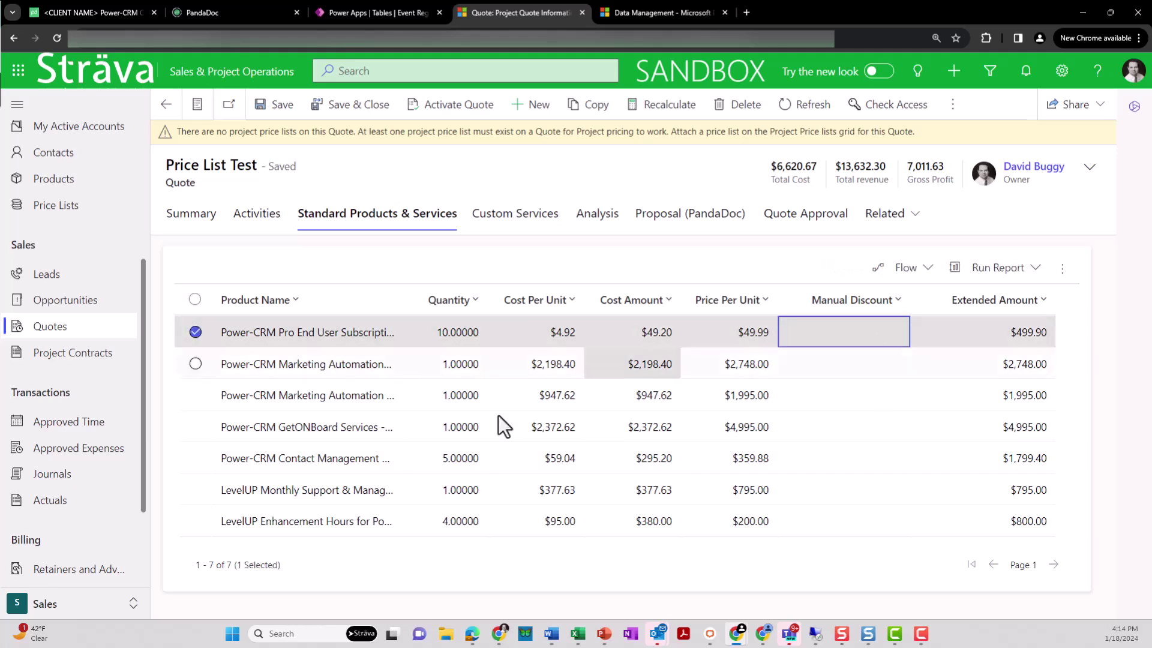
double_click(437, 420)
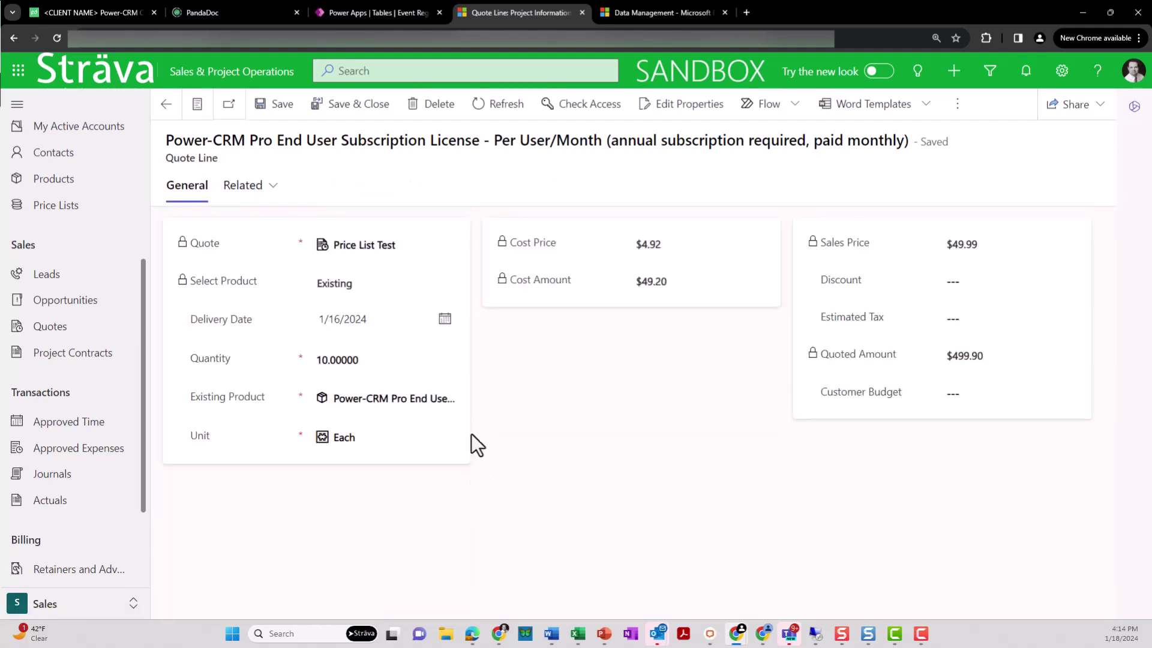
- Set the quote line's discount to $5.00
left_click(967, 280)
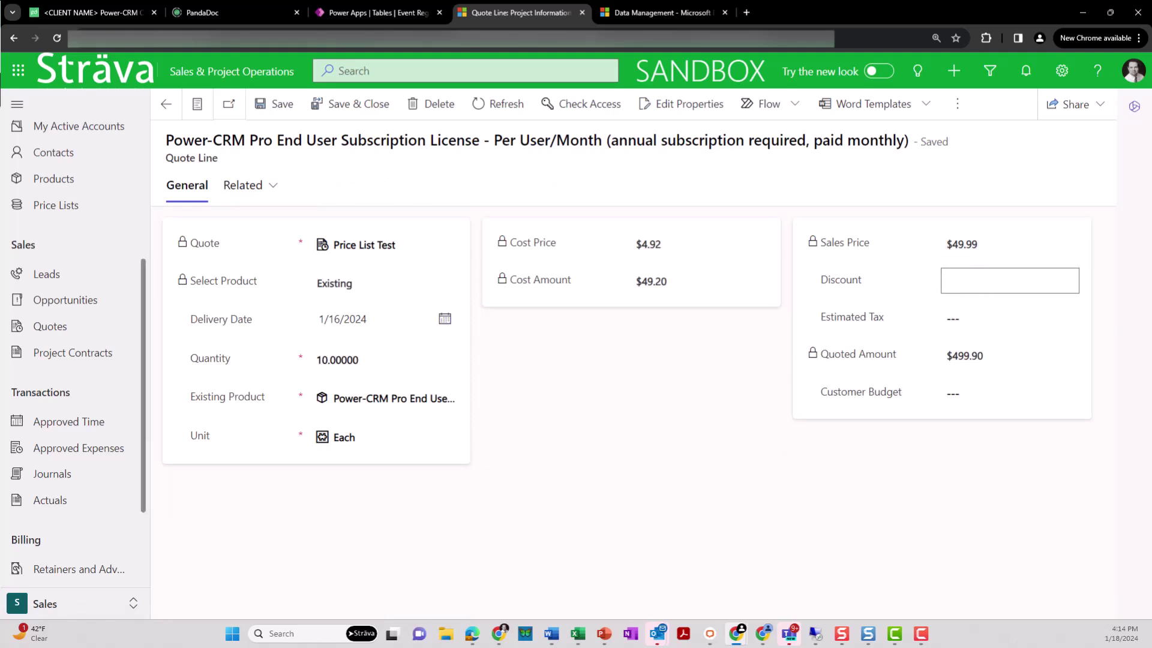
type("5.00")
key("Tab")
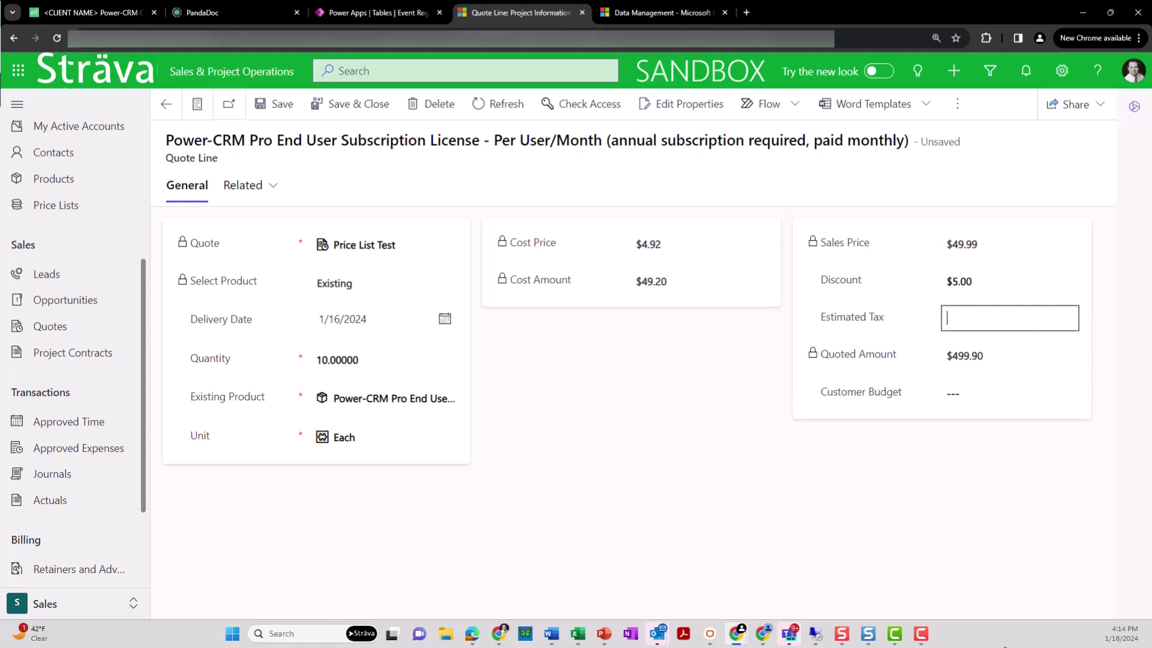
- Save and close the quote line and browse the product families available to add to the quote
left_click(354, 105)
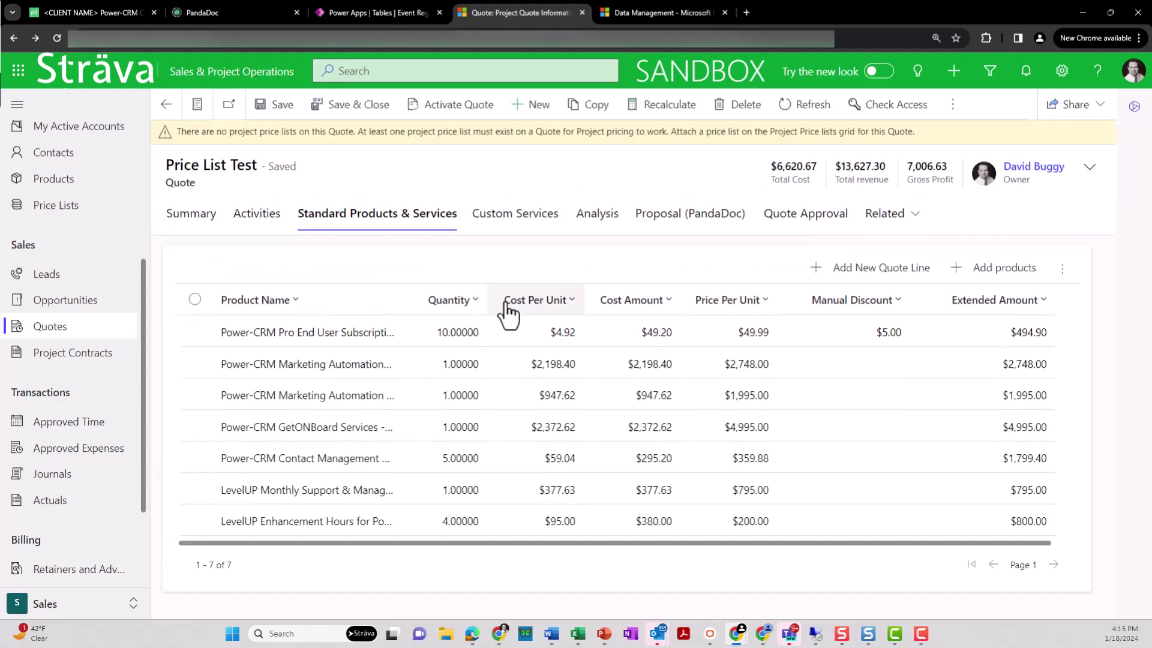
left_click(1008, 273)
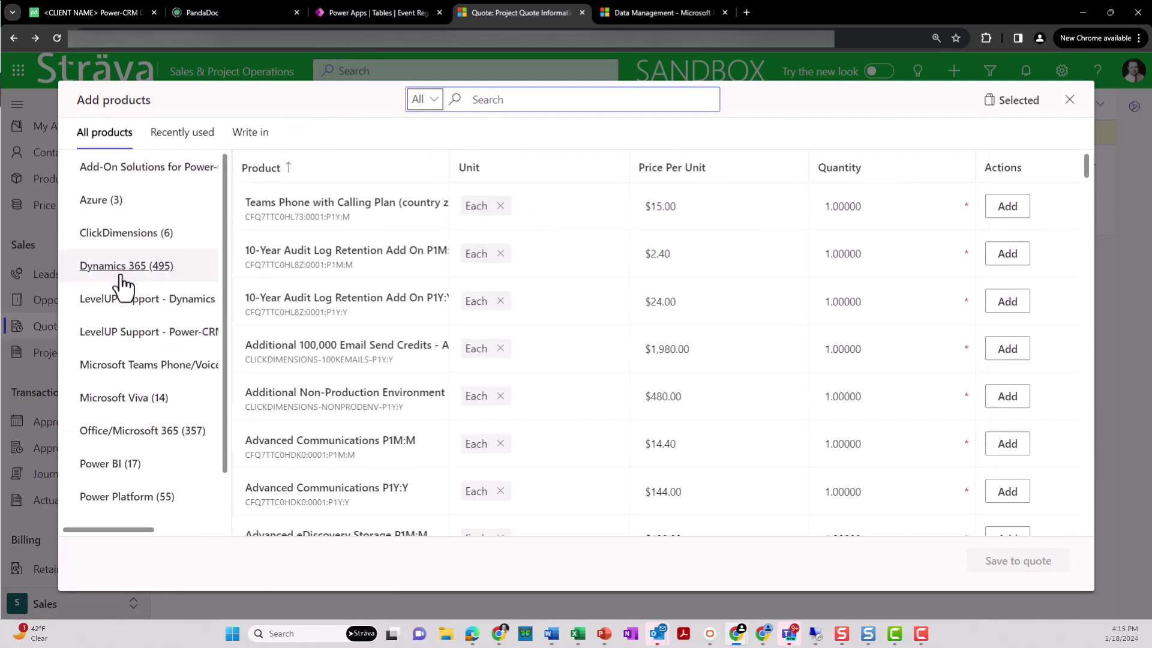
scroll(121, 318, "down", 1)
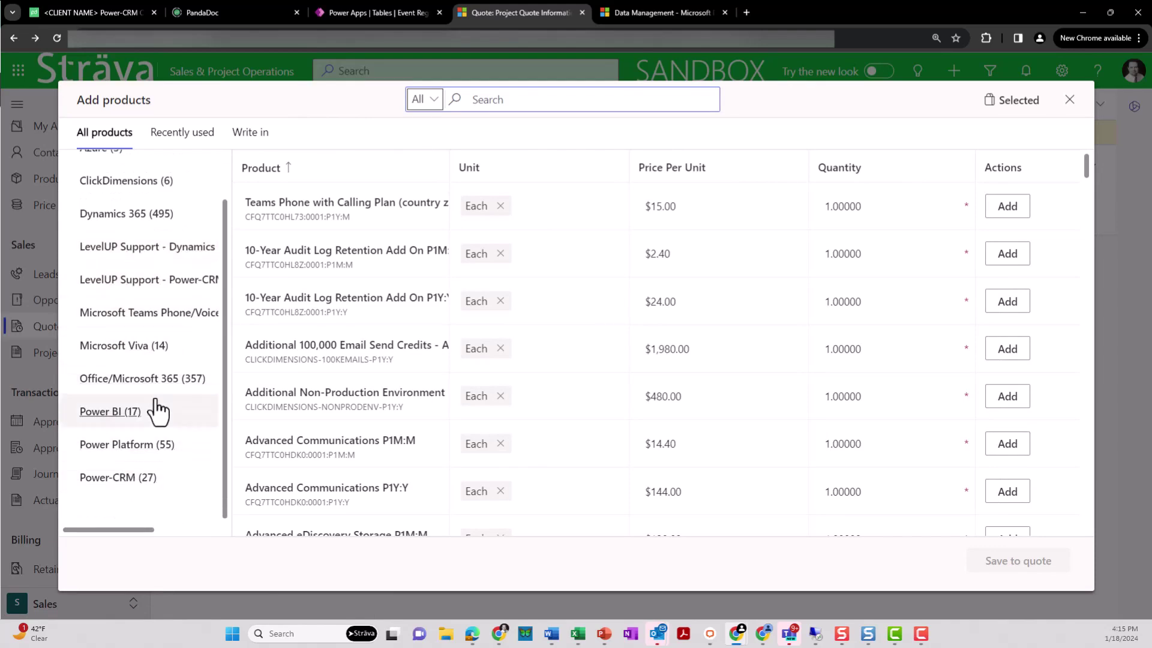
scroll(154, 405, "up", 1)
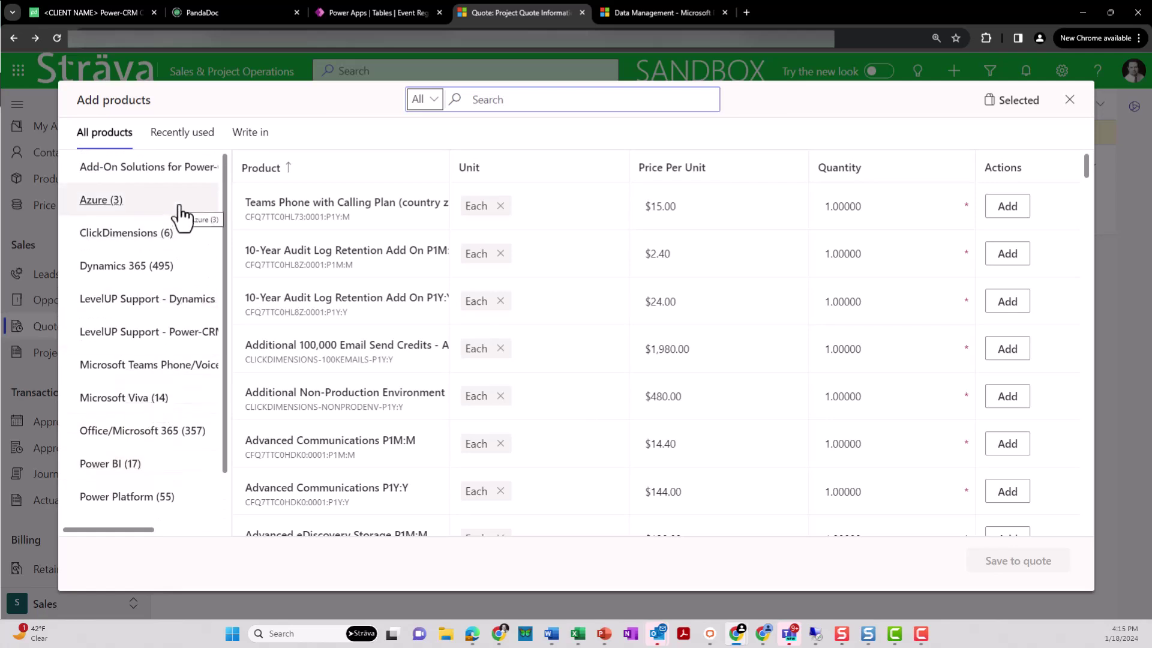
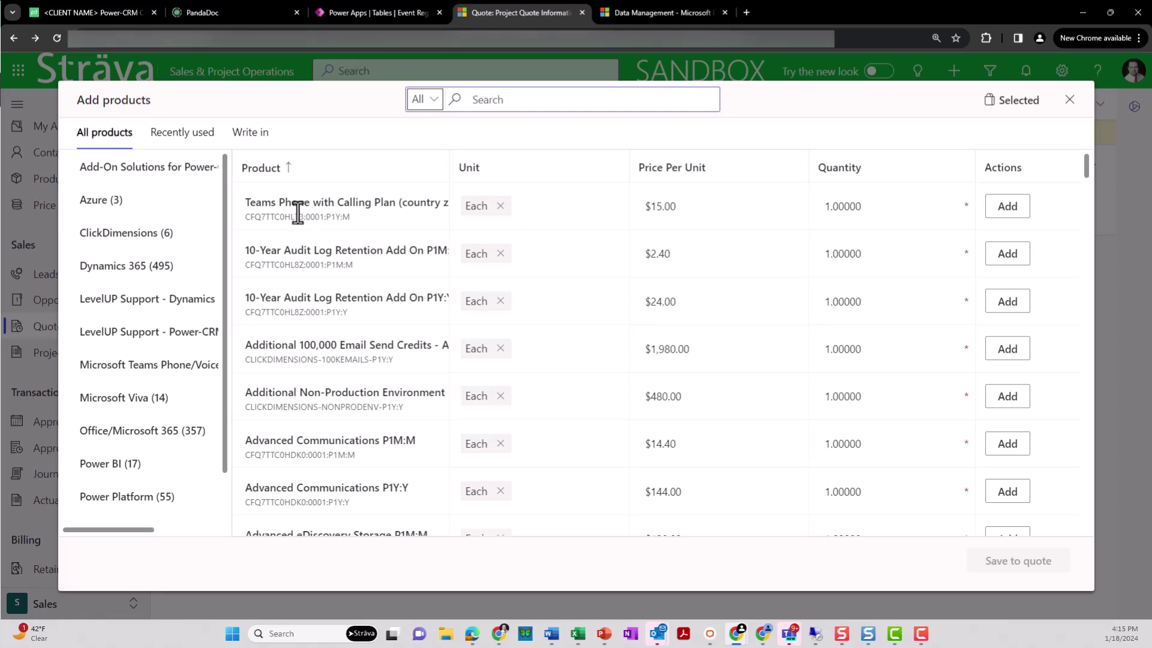
- Add Teams Phone with Calling Plan with a quantity of 25 and save it to the quote
left_click(892, 209)
left_click_drag(892, 208, 830, 207)
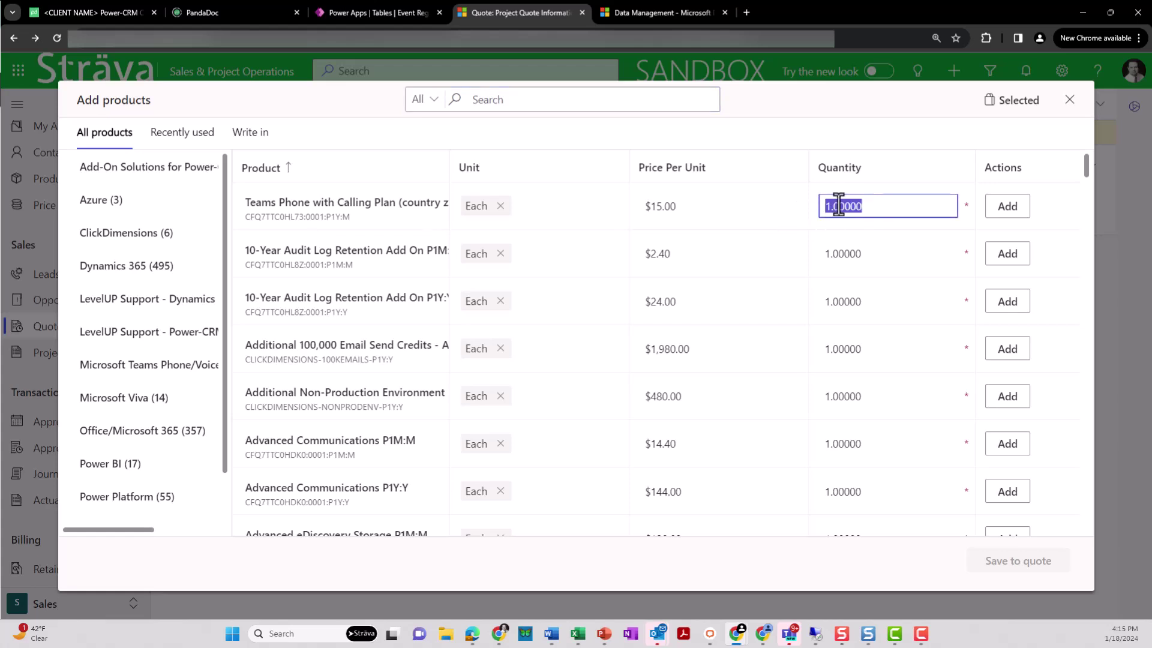
type("25")
left_click(1011, 212)
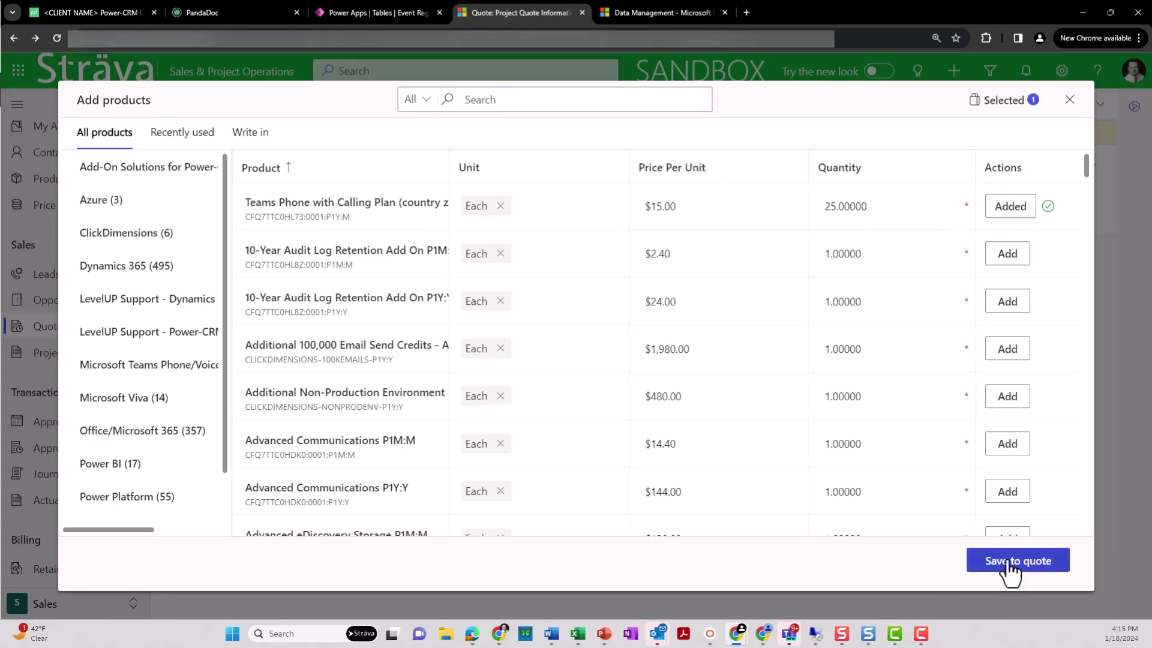
left_click(1060, 563)
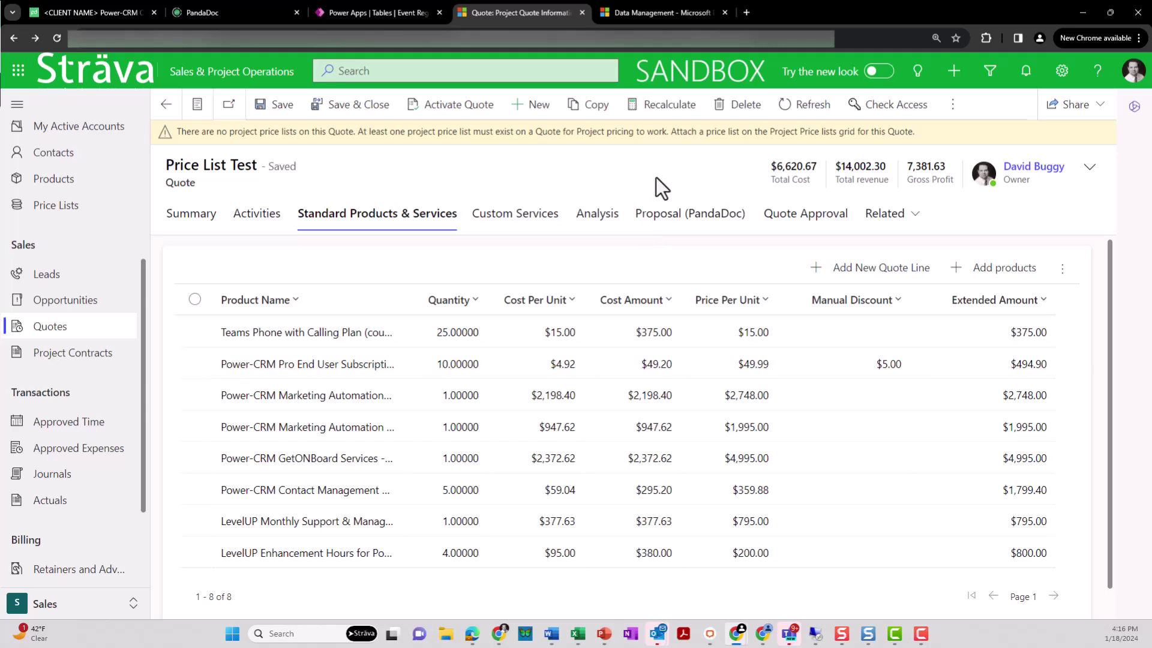
- Show the Quote Approval section and review its submission fields and the Service Delivery Approval Status options
left_click(810, 218)
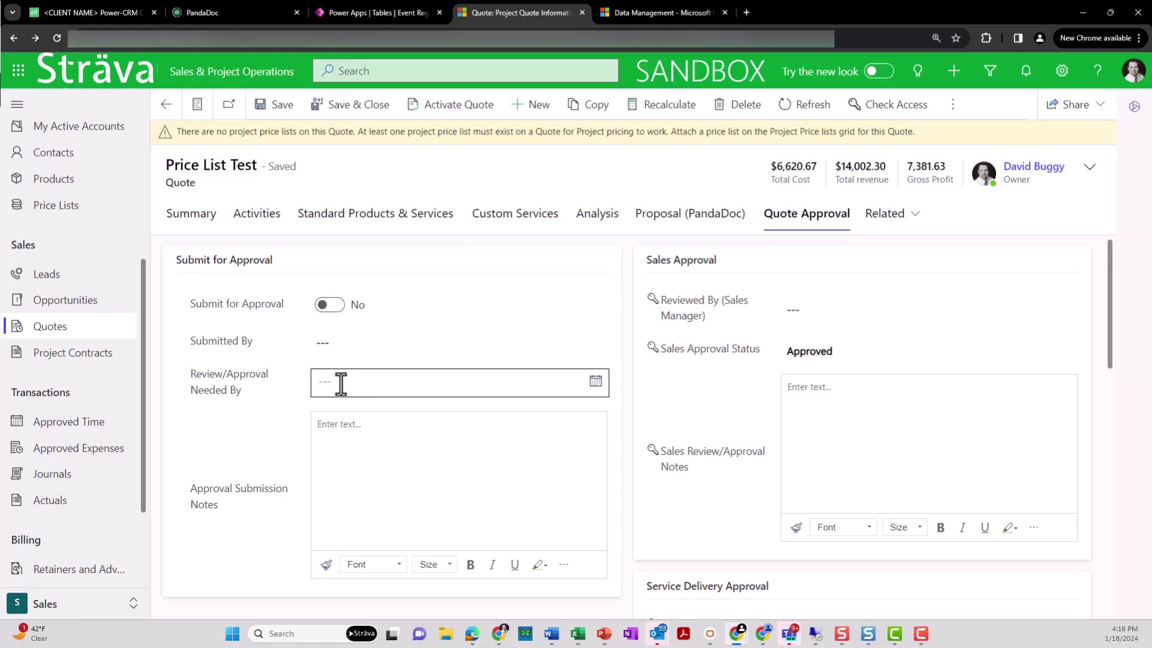
left_click(348, 438)
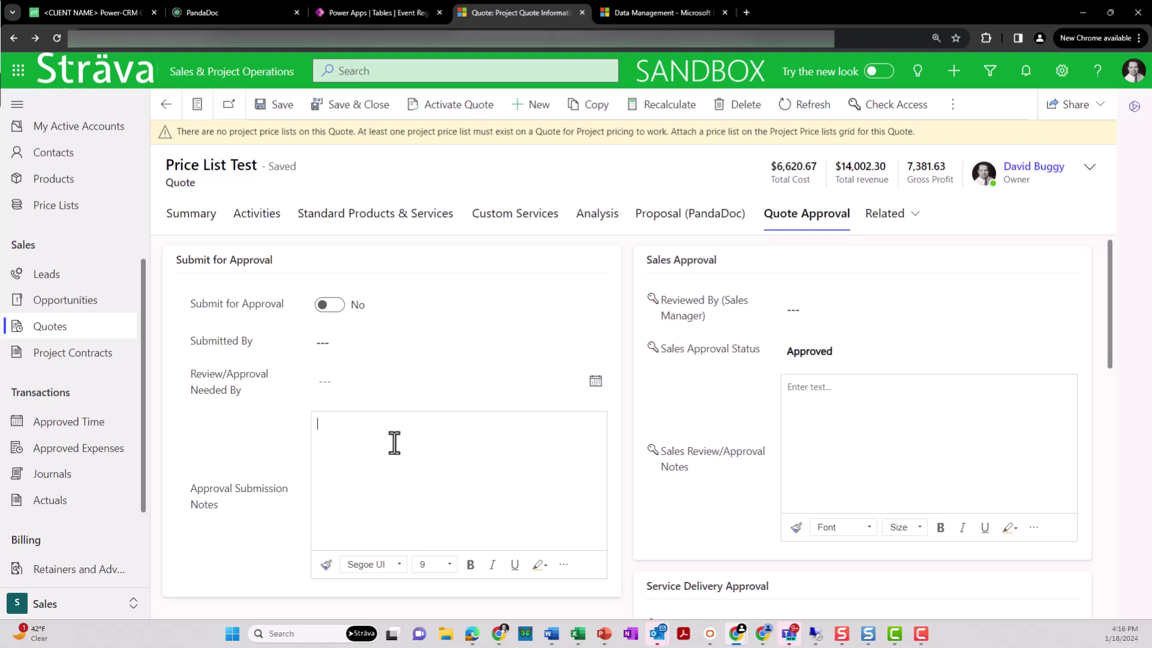
scroll(736, 427, "down", 5)
scroll(733, 380, "up", 1)
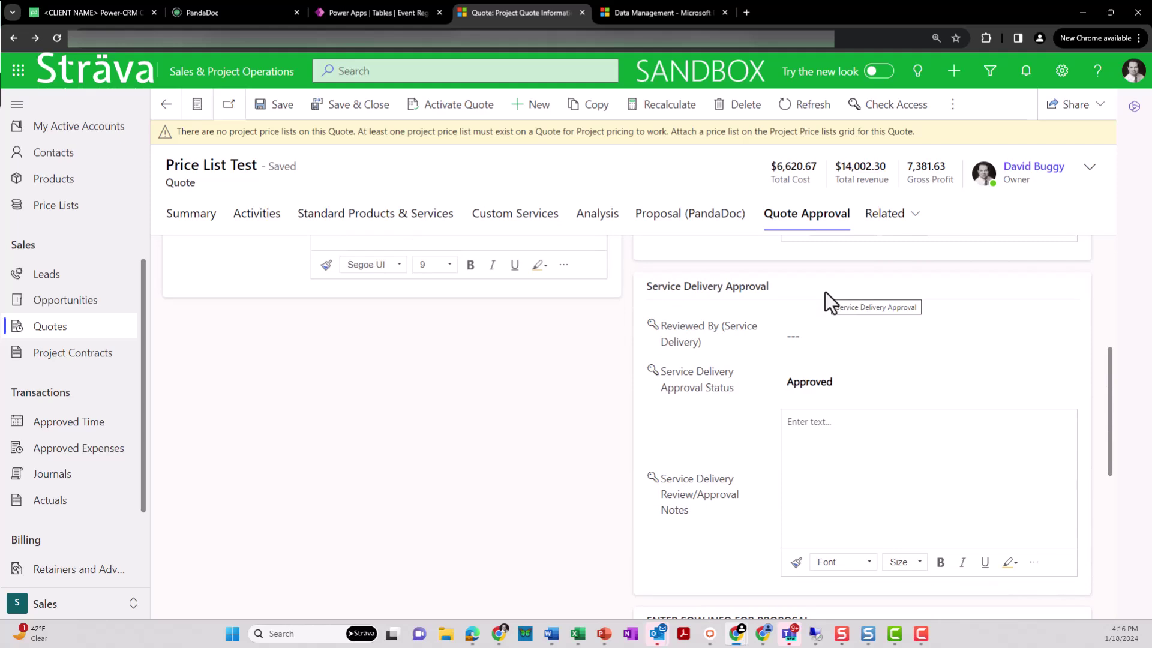
left_click(825, 387)
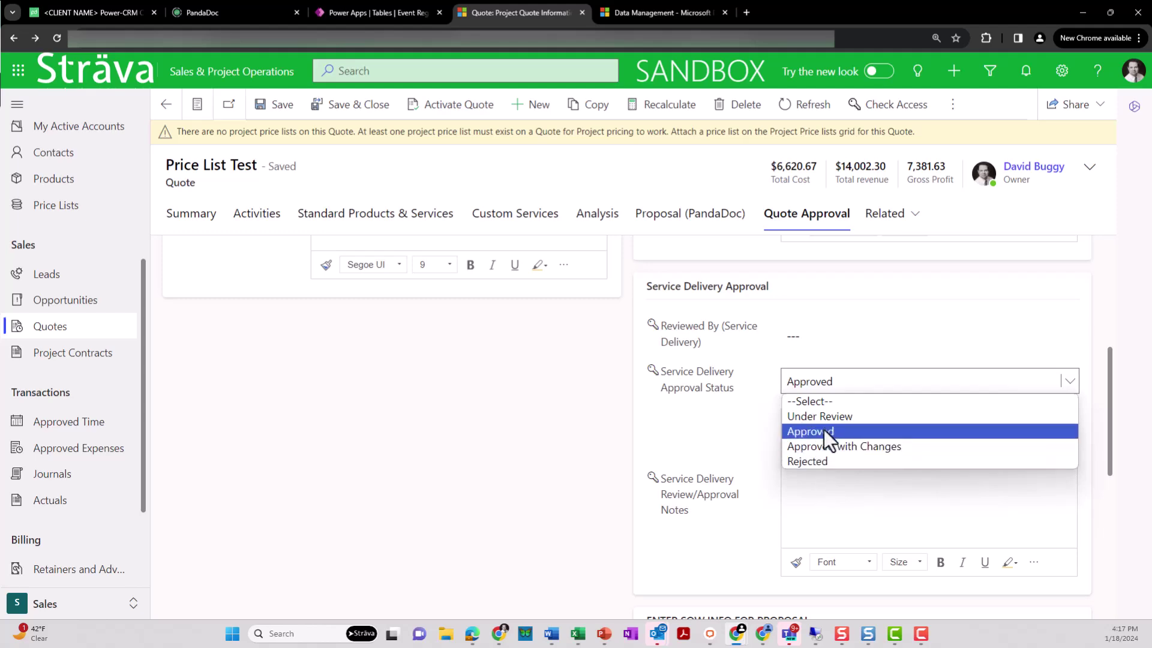
left_click(670, 499)
scroll(678, 463, "up", 5)
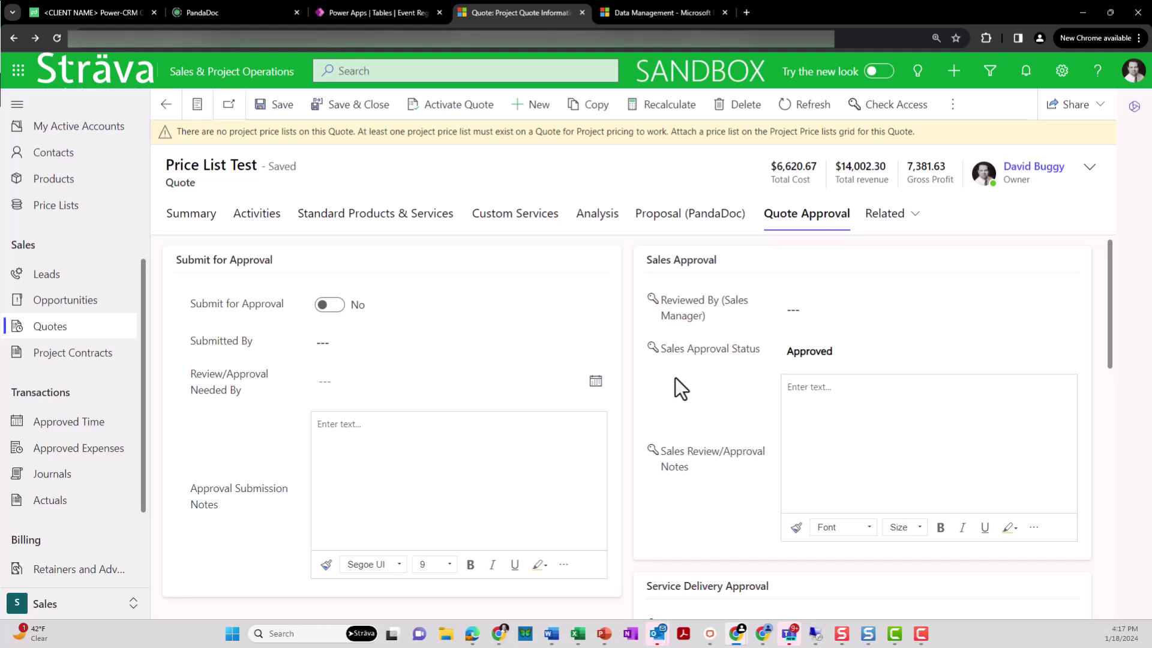
- Compare the sales and service delivery approval sections and examine the Sales Approval Status options
scroll(729, 531, "down", 3)
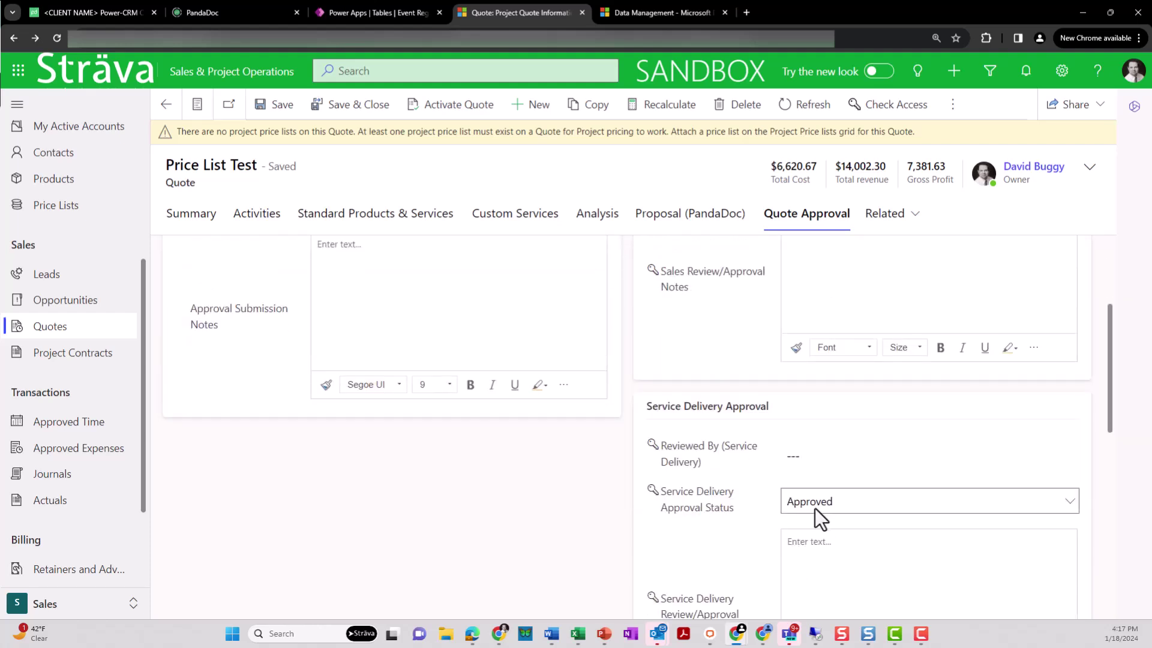
scroll(738, 414, "up", 3)
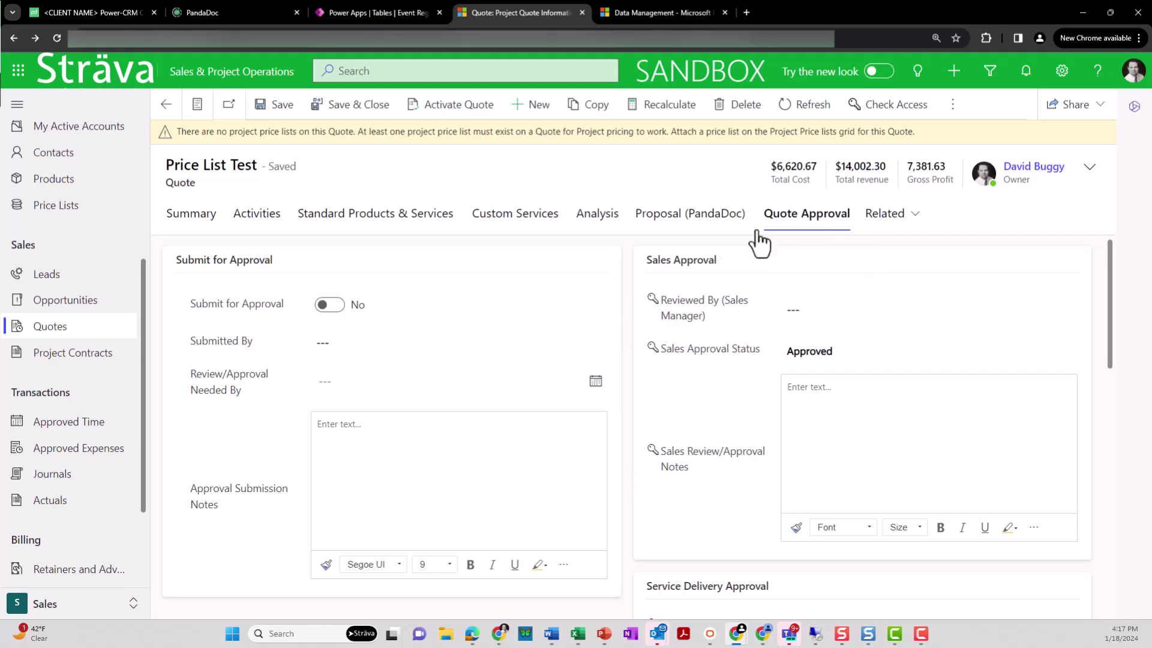
left_click(853, 352)
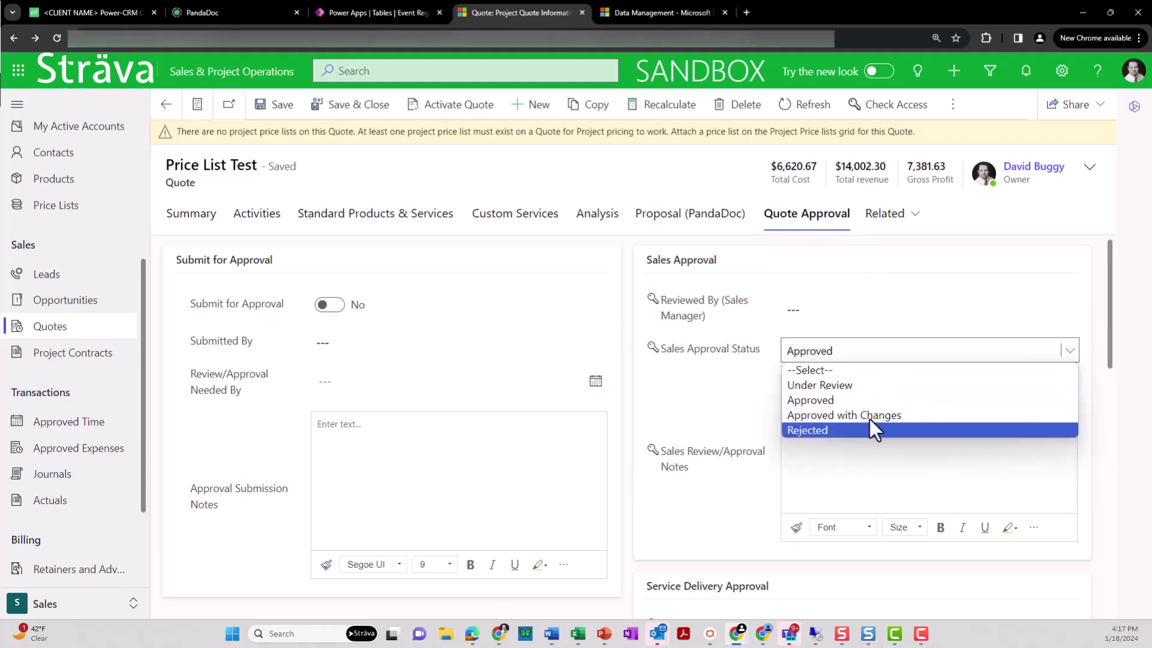
left_click(841, 258)
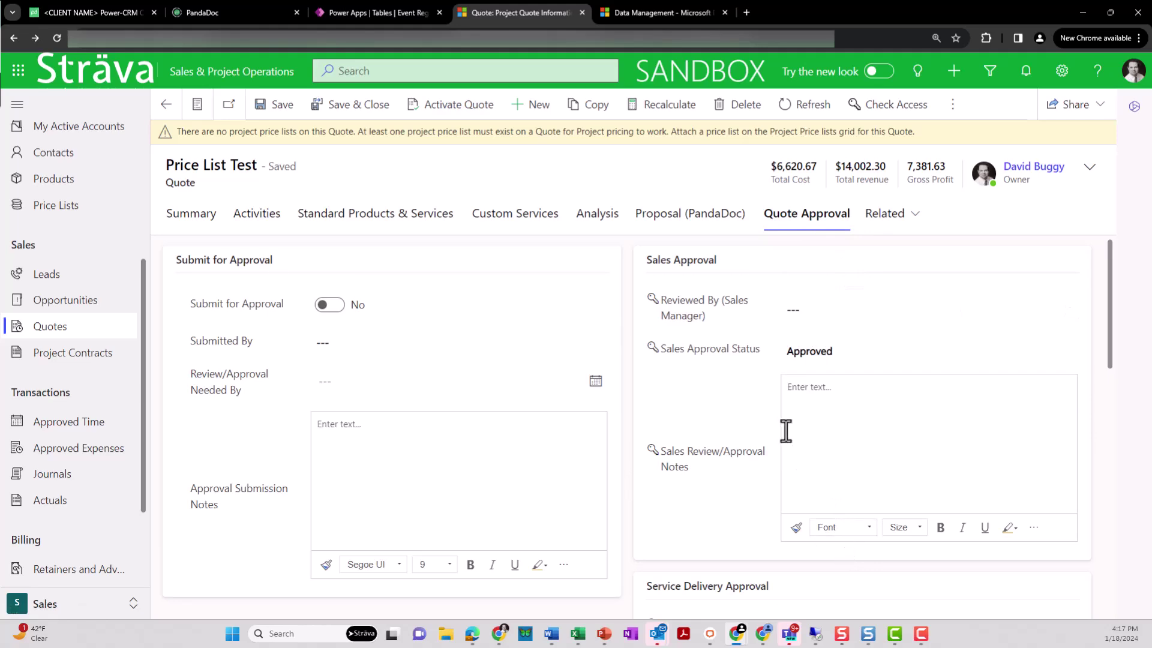
scroll(787, 456, "down", 3)
scroll(798, 349, "up", 3)
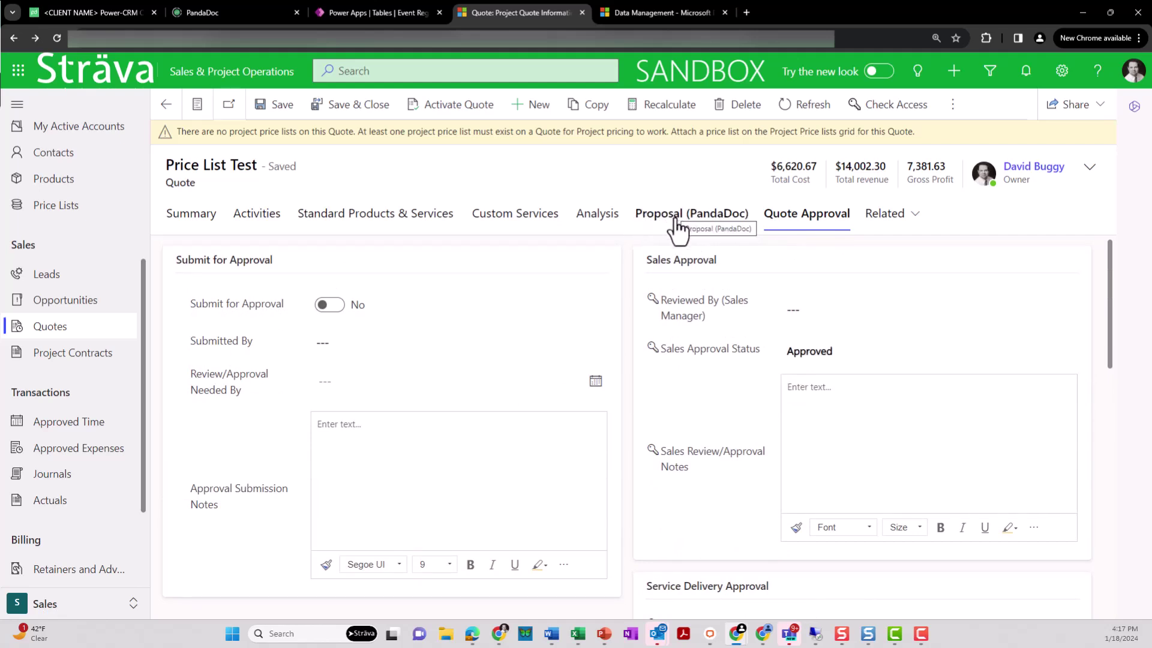
- Set the quote's Sales Approval Status to Rejected and return it to Approved
left_click(815, 351)
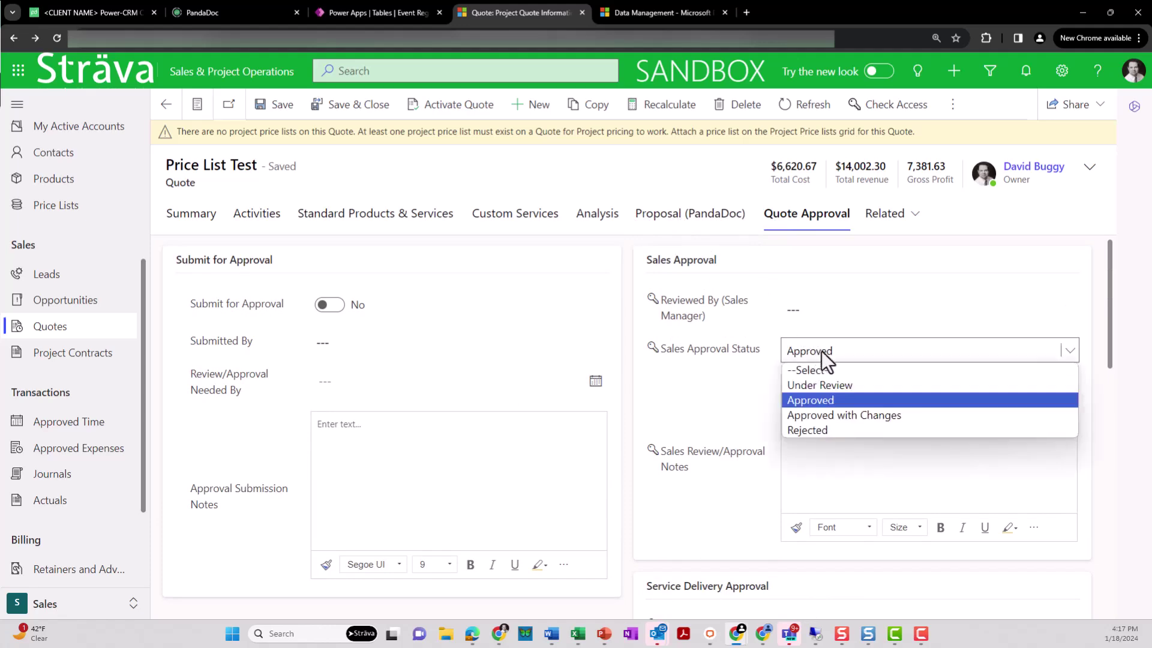
left_click(856, 429)
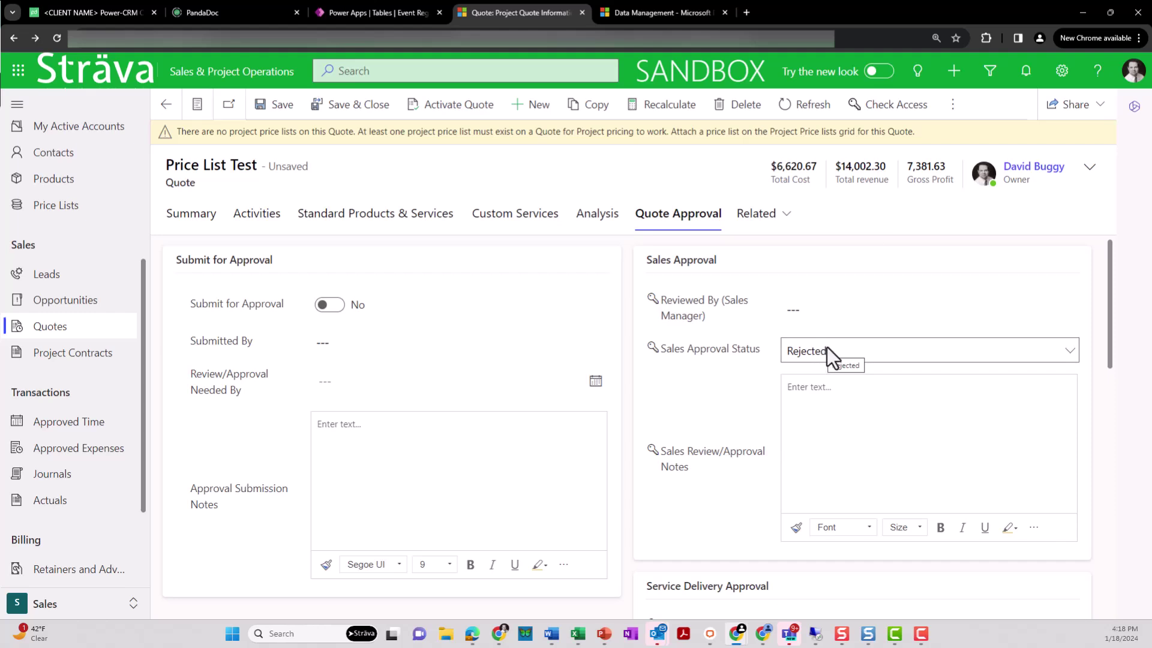
left_click(827, 351)
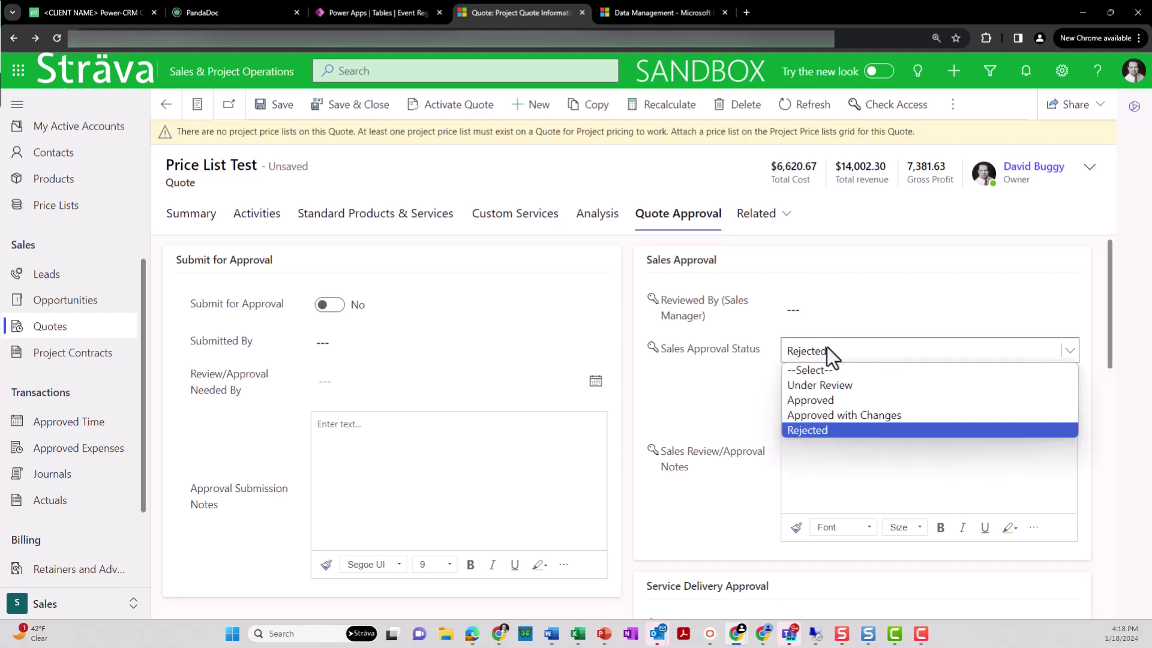
left_click(836, 218)
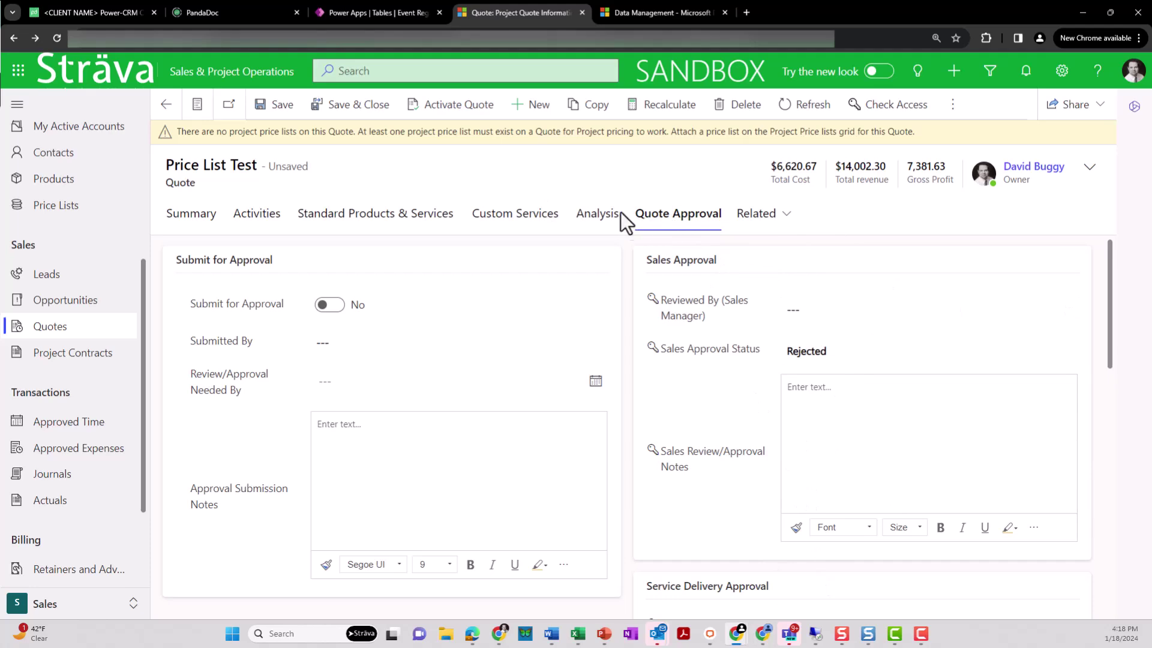
left_click(849, 342)
left_click(836, 401)
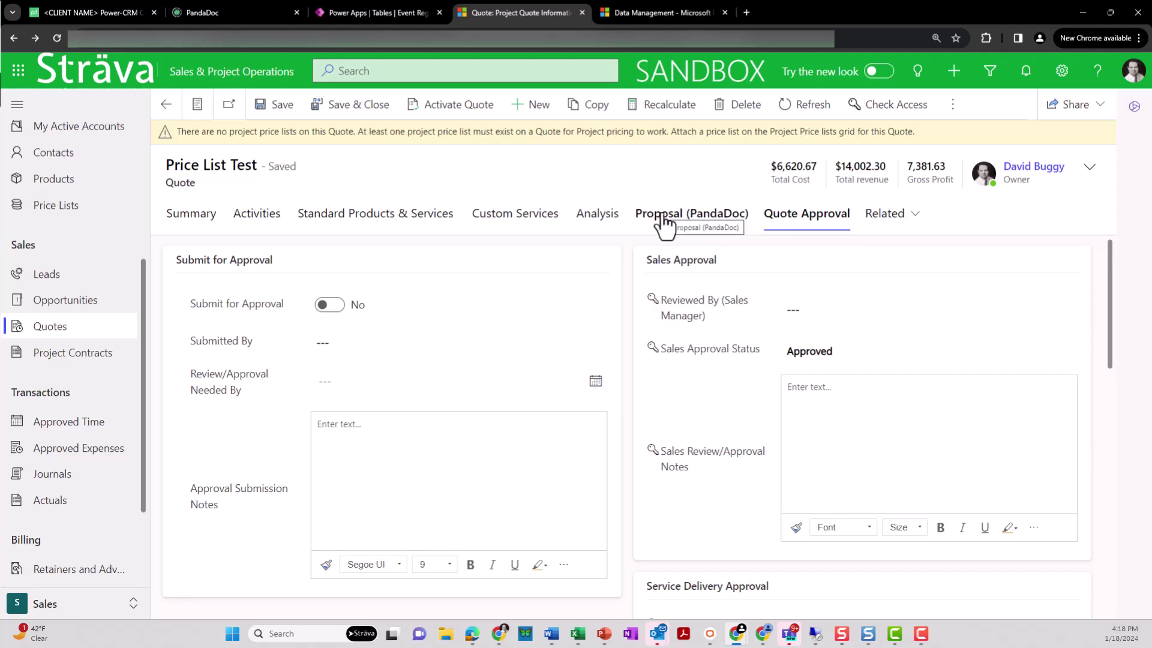
- Show the quote's PandaDoc proposal section and start creating a new document
left_click(663, 220)
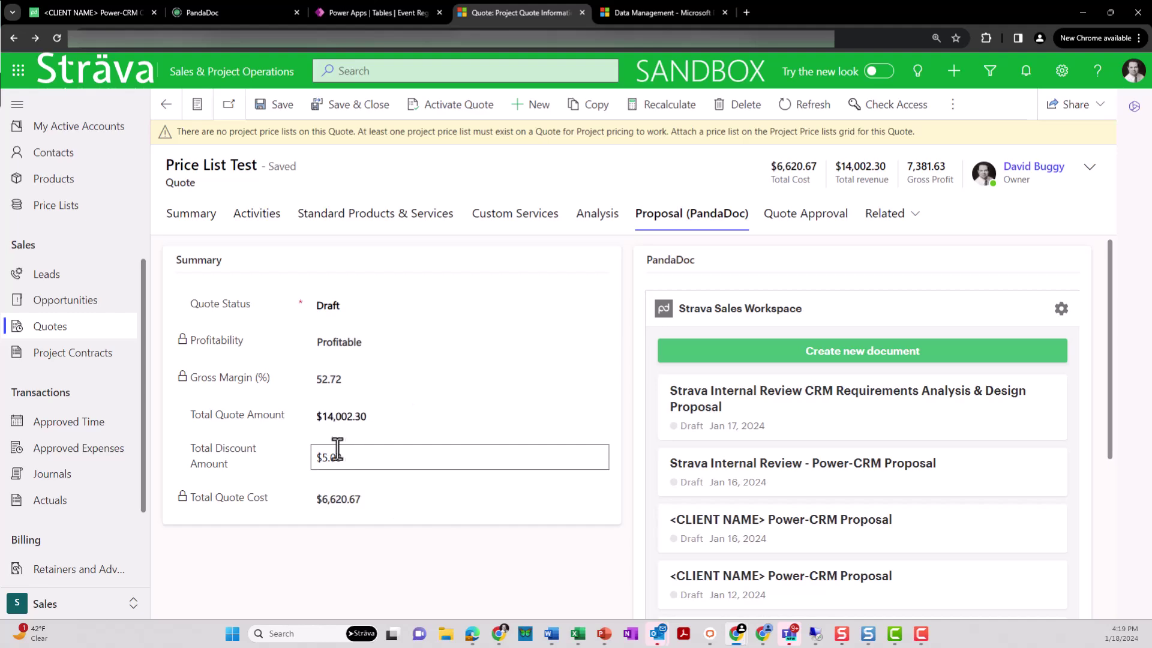
left_click(772, 354)
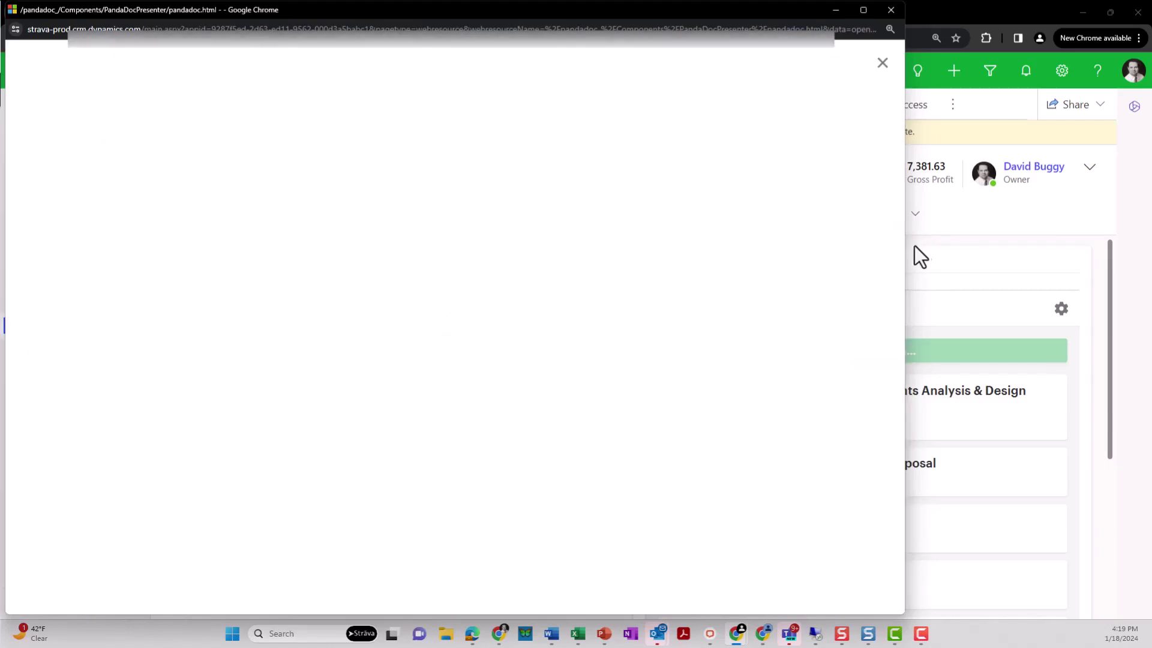
left_click_drag(906, 250, 1078, 247)
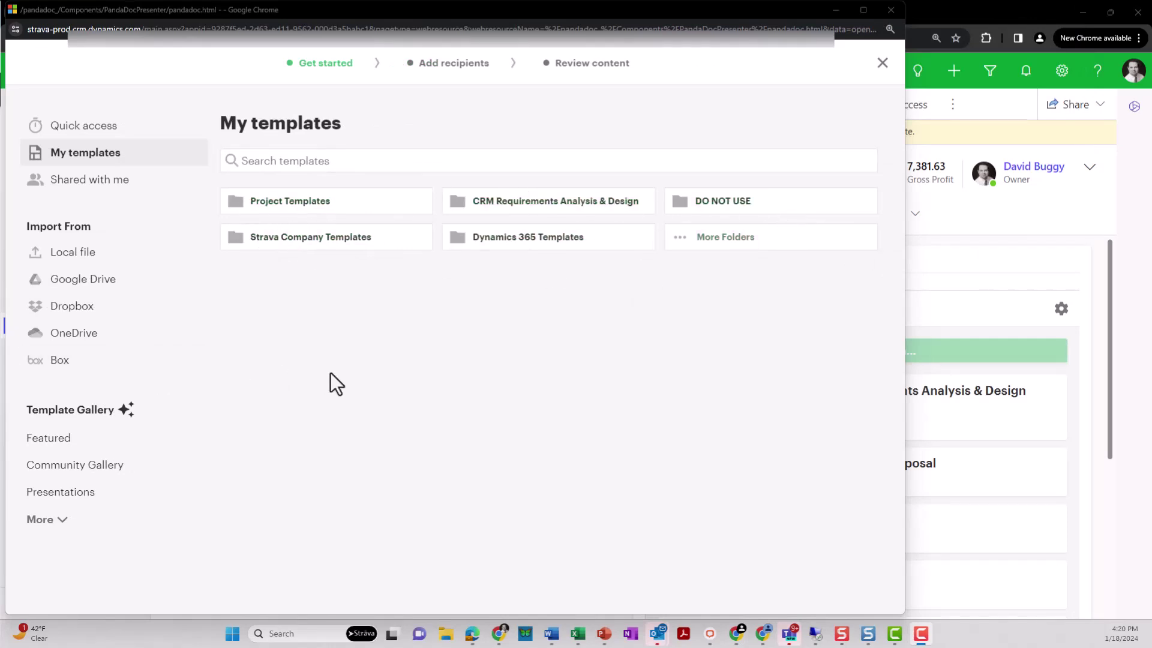
- Add the Power-CRM Project Proposal template from the Power-CRM Templates folder to the new document
left_click(719, 245)
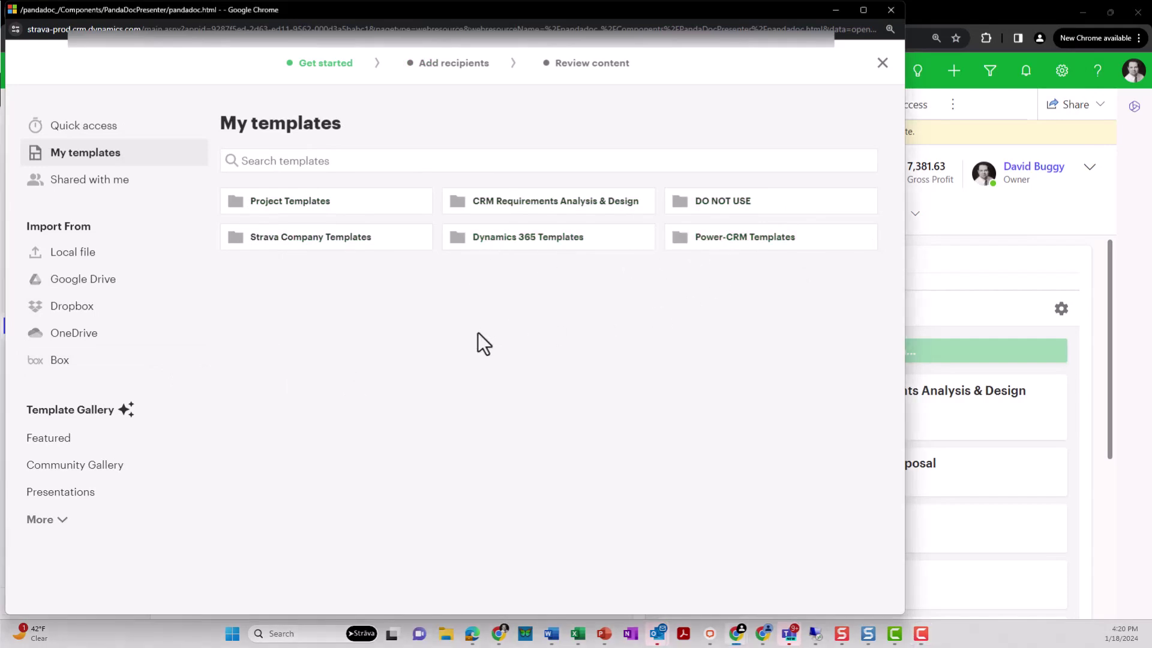
left_click(744, 246)
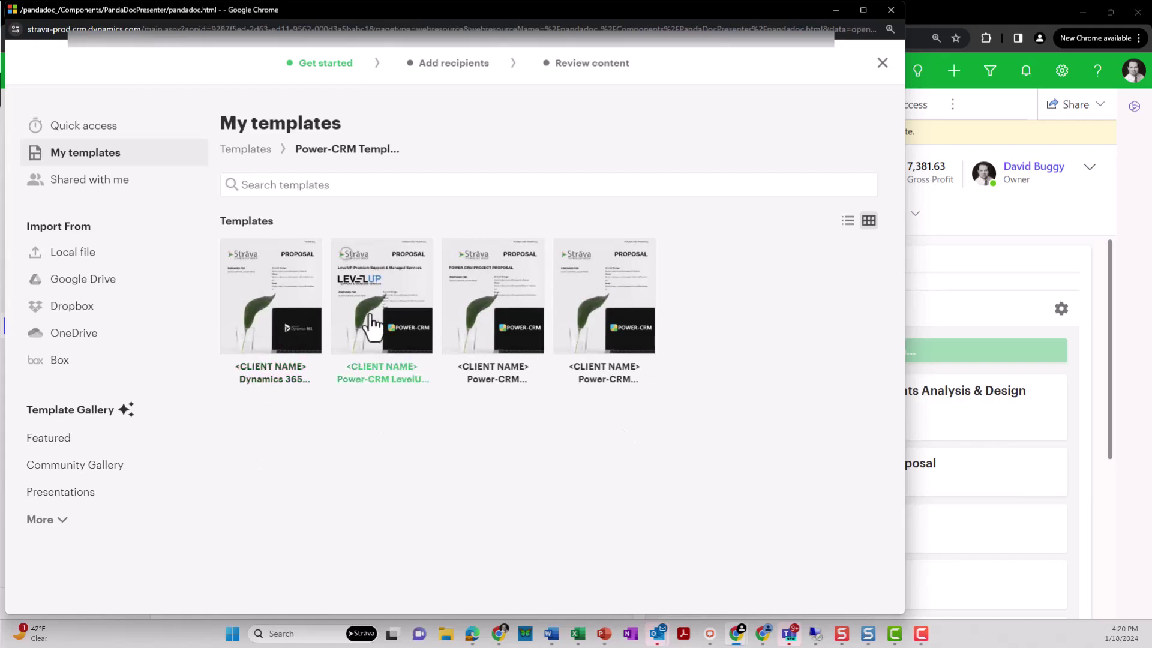
left_click(497, 346)
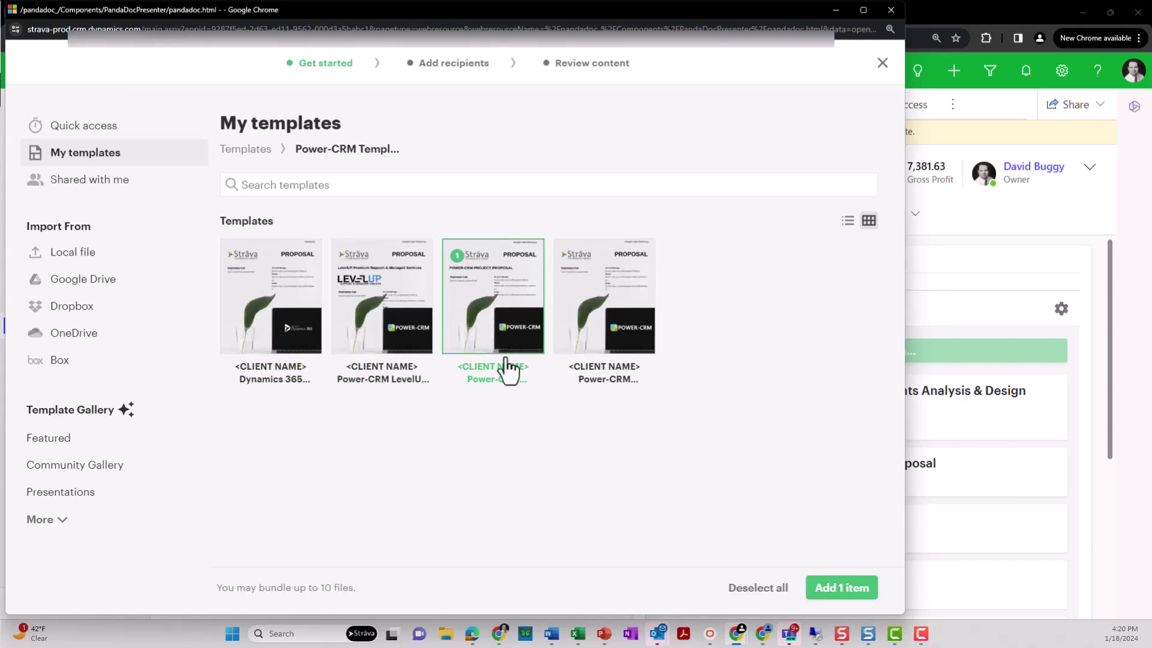
left_click(837, 592)
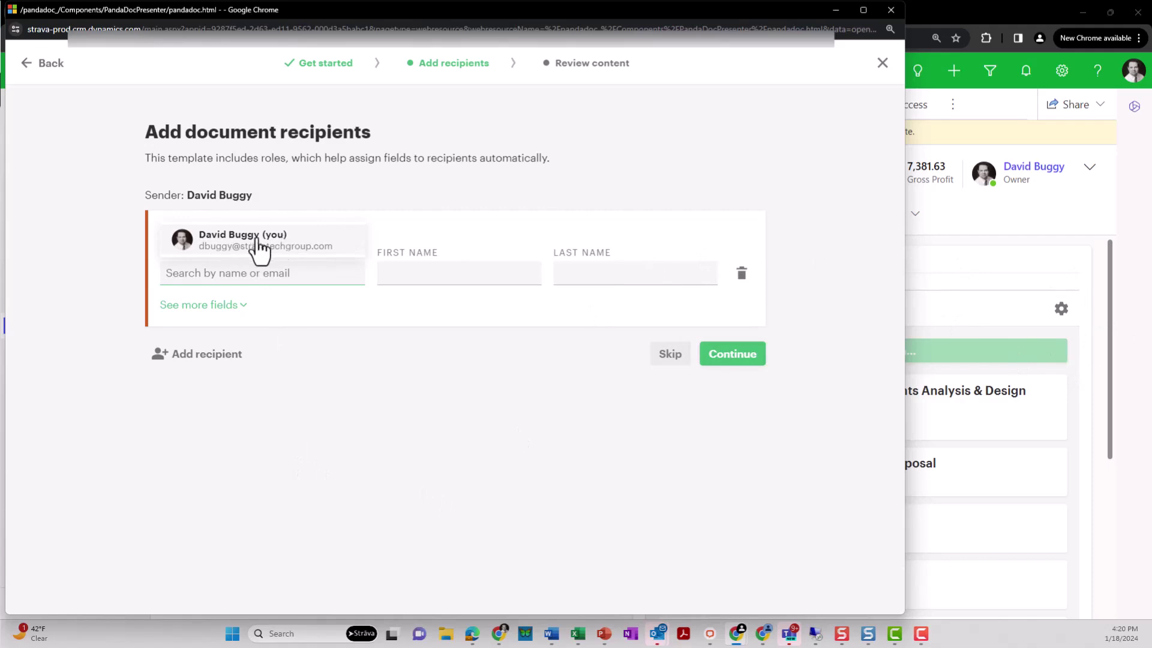
- Assign the sender as the document's Client recipient and continue to the document content
left_click(230, 250)
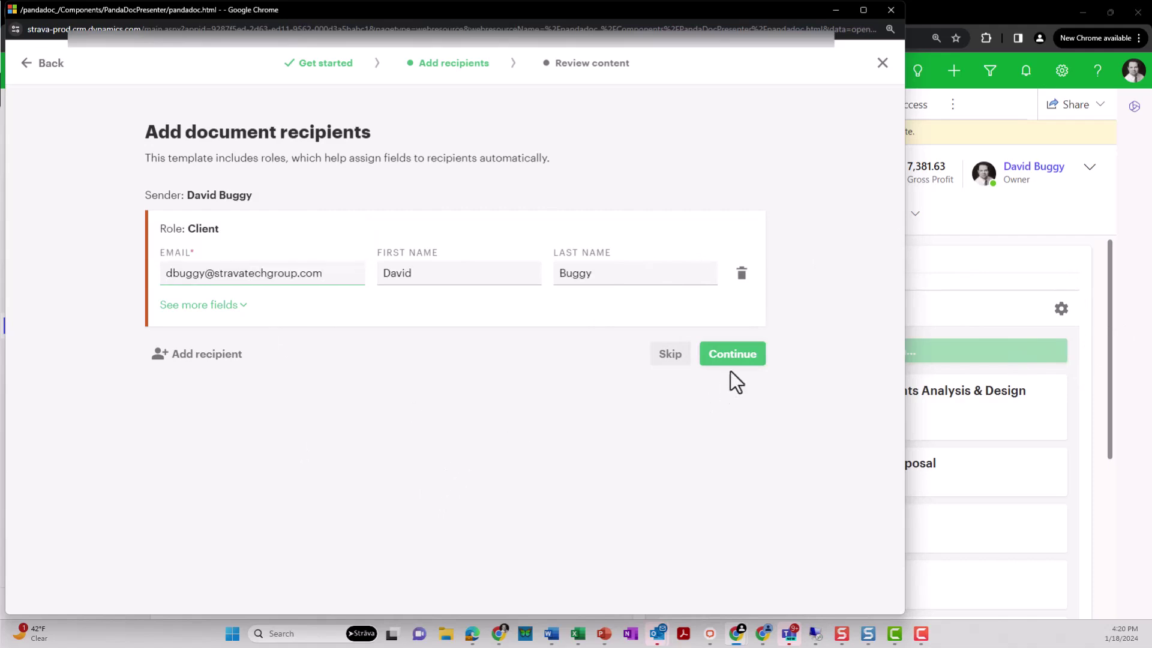
left_click(742, 356)
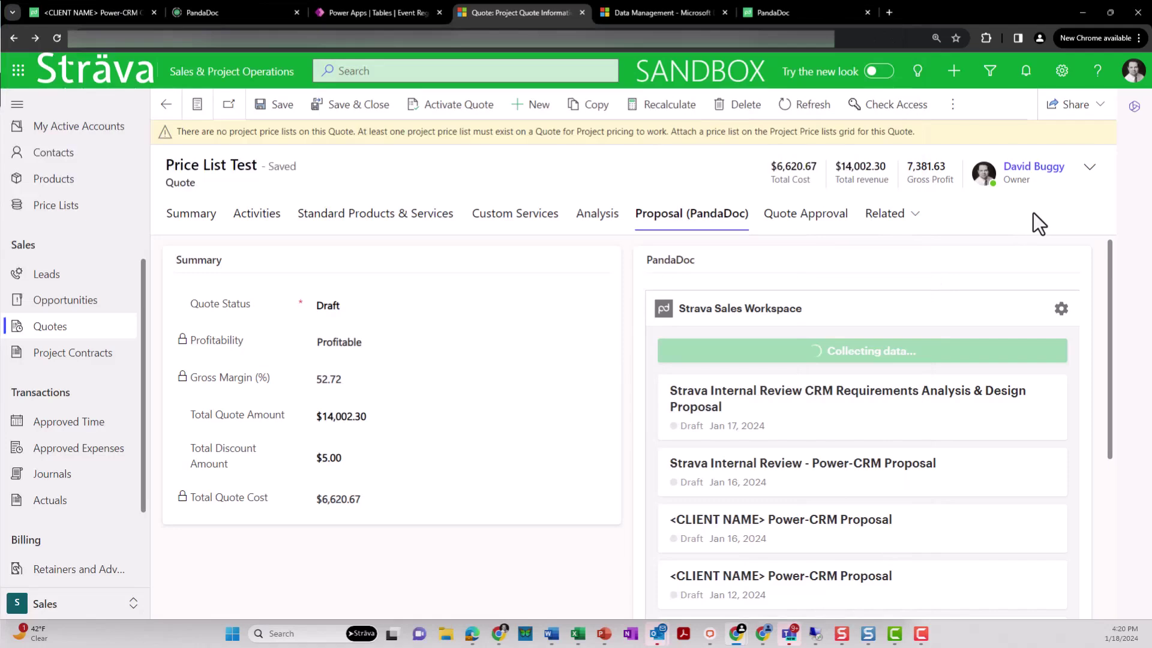
- Show the quote's Standard Products & Services, and maximize the proposal document to review its cover page
left_click(361, 216)
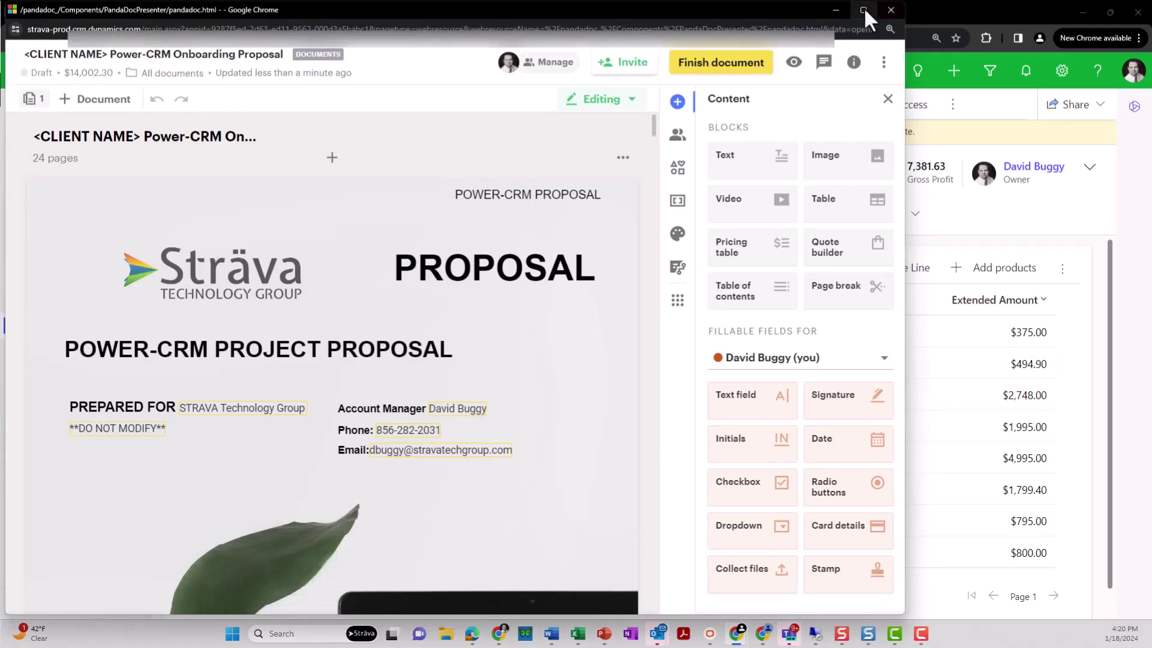
left_click(864, 9)
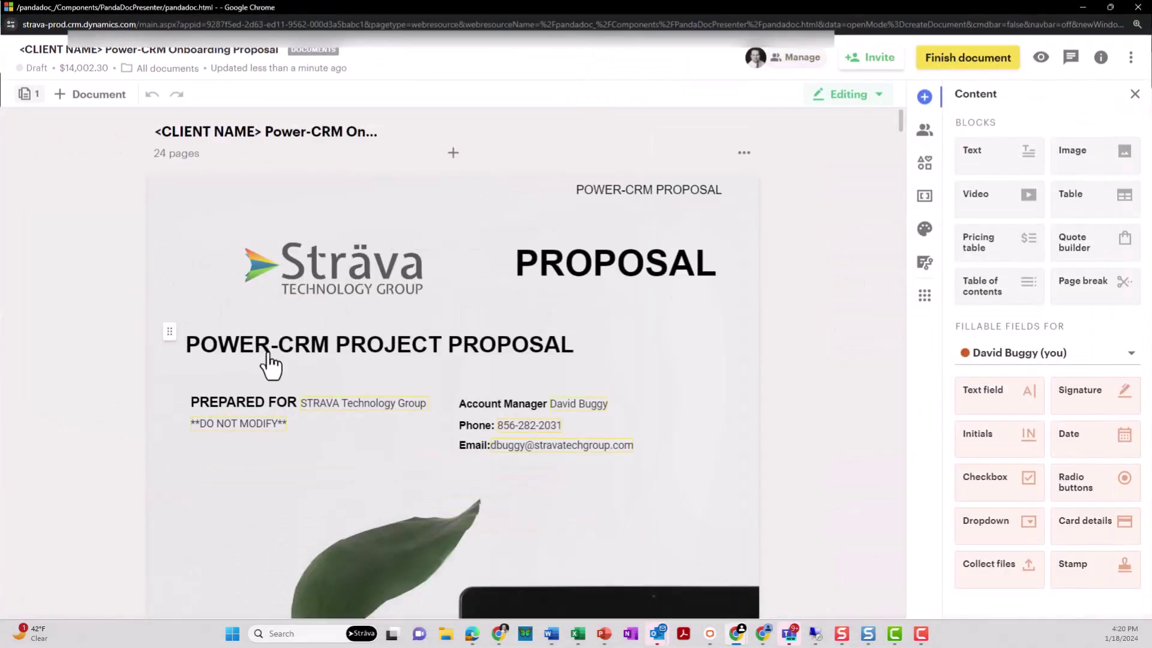
scroll(345, 324, "down", 2)
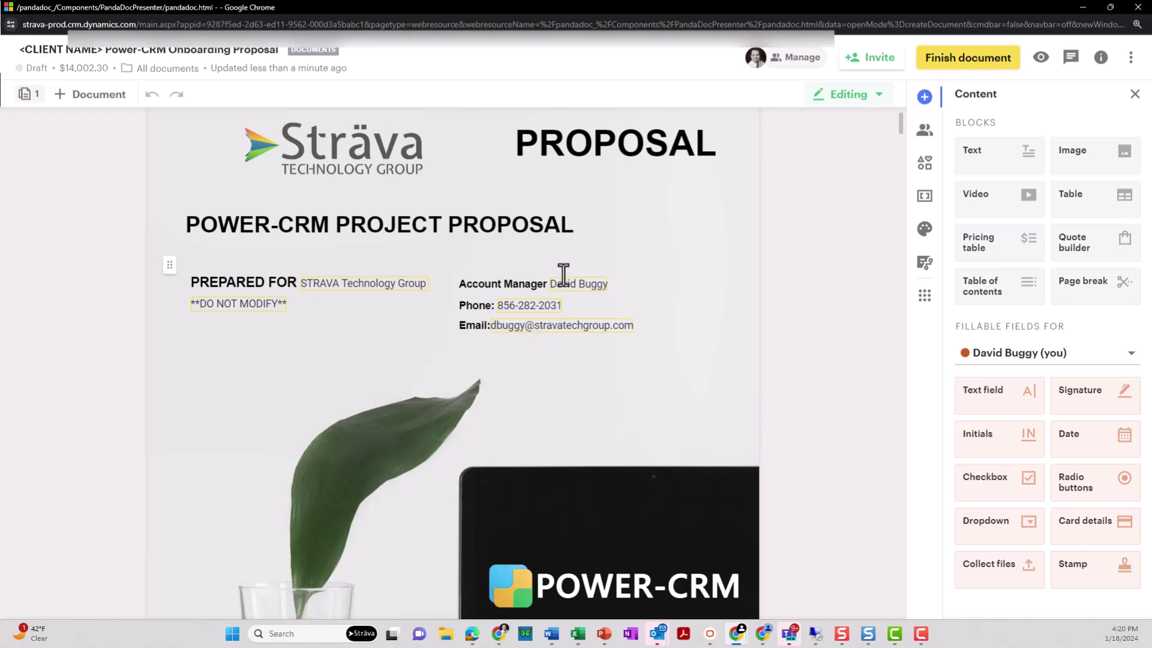
- Review the proposal's opening pages: table of contents, thank-you letter and Power-CRM Overview video
scroll(462, 324, "down", 12)
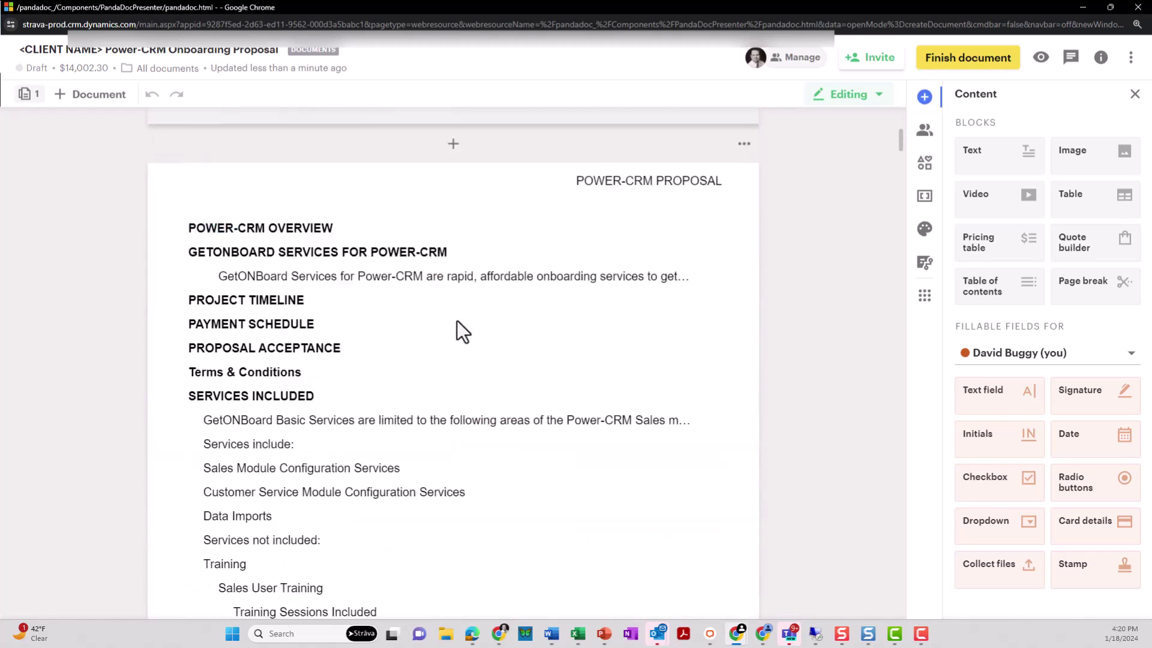
scroll(462, 330, "down", 15)
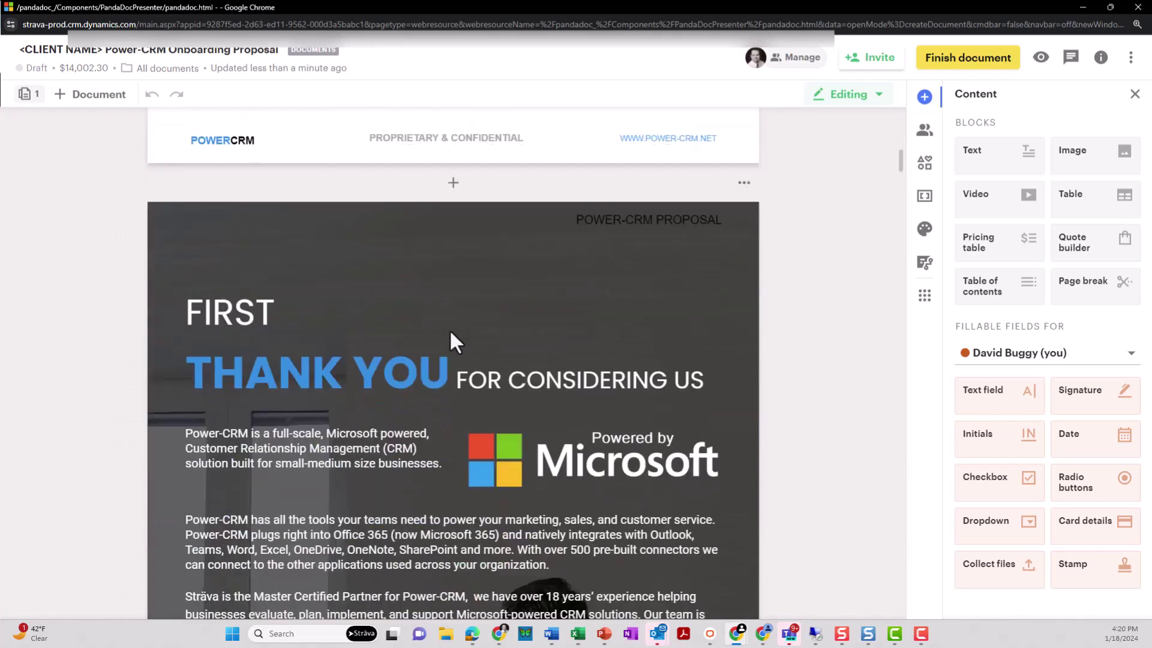
scroll(450, 343, "down", 3)
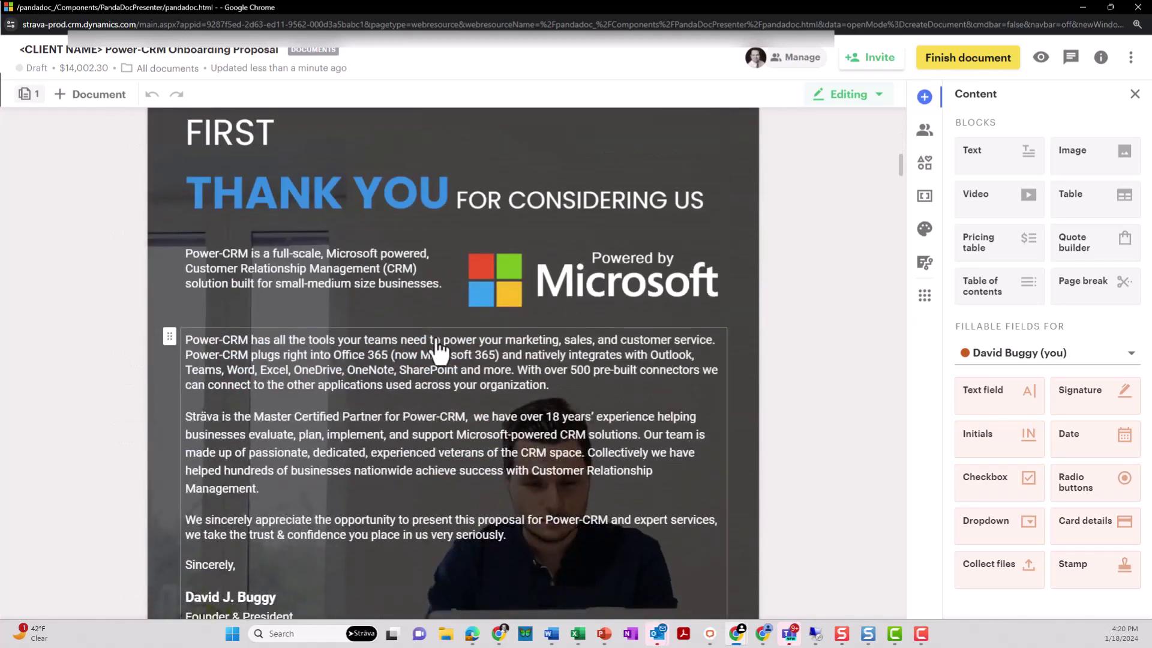
scroll(438, 348, "down", 10)
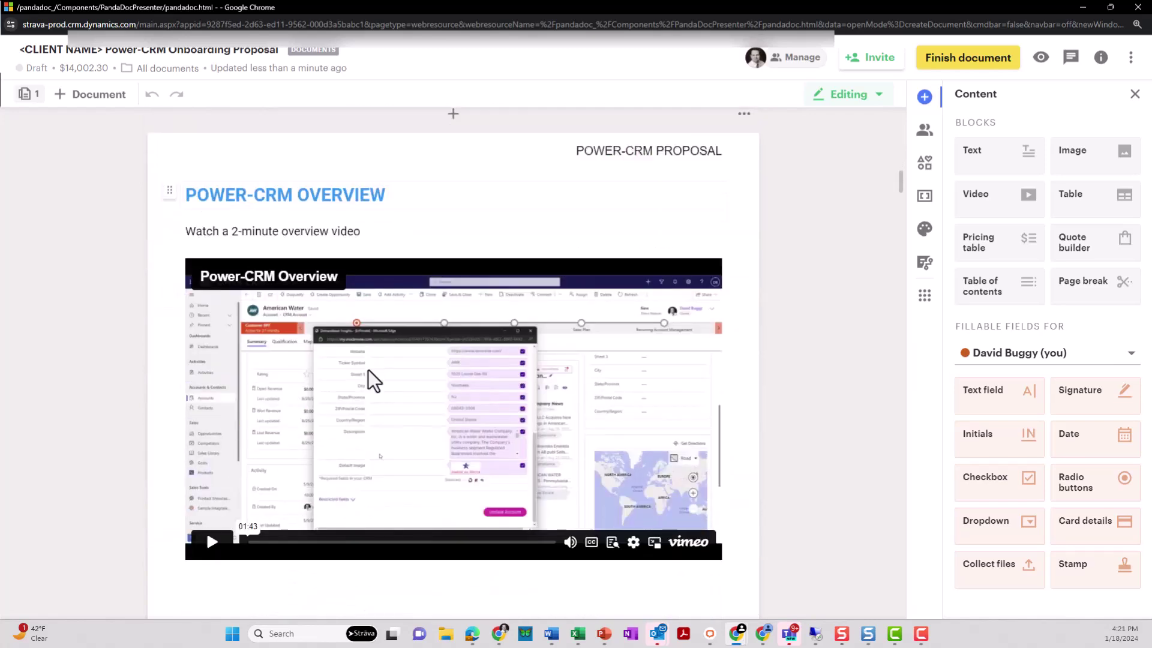
scroll(368, 372, "down", 8)
scroll(384, 364, "up", 6)
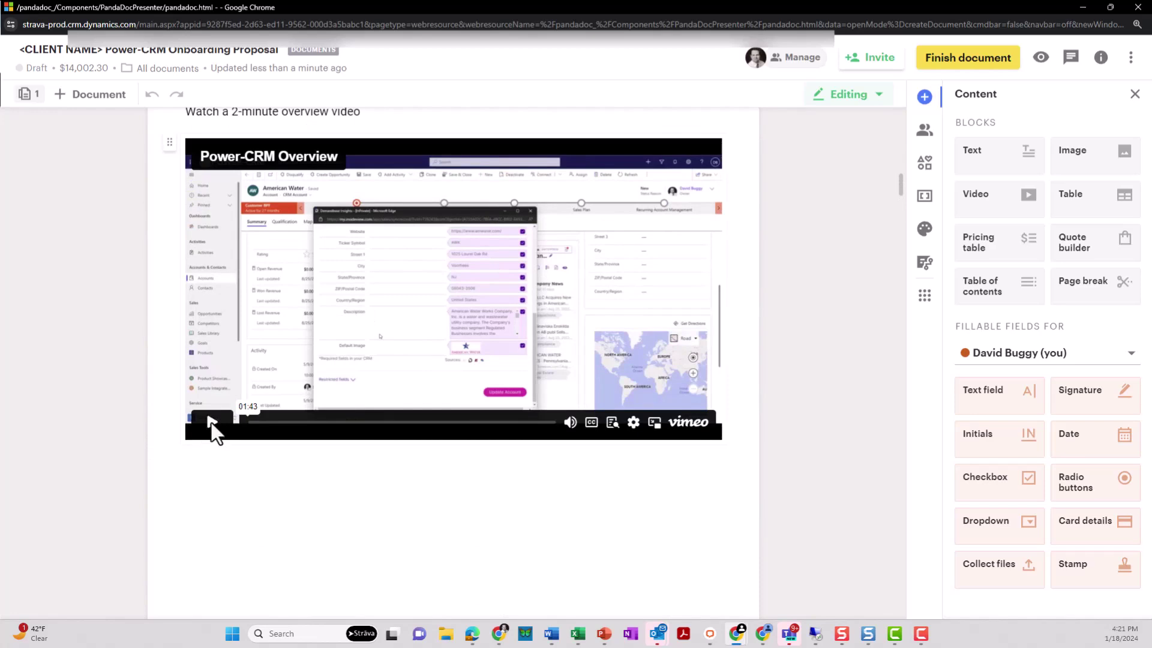
scroll(213, 429, "up", 1)
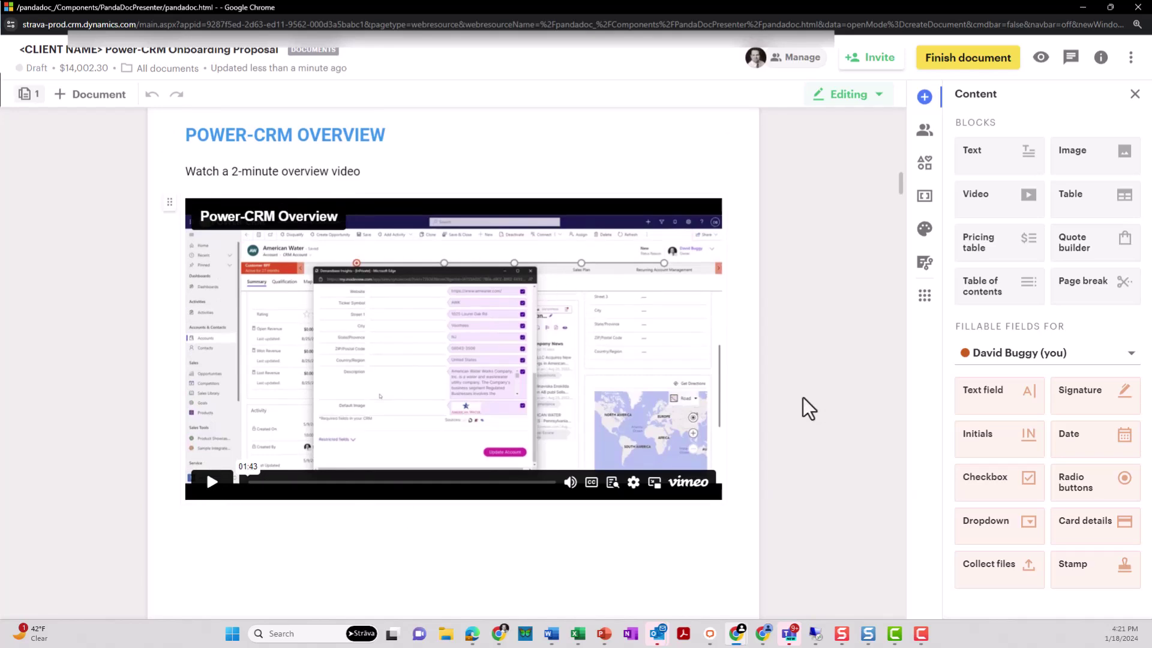
- Review the GetONBoard services, the project timeline, and the content library pages for Marketing Automation and add-on solutions
scroll(797, 400, "down", 10)
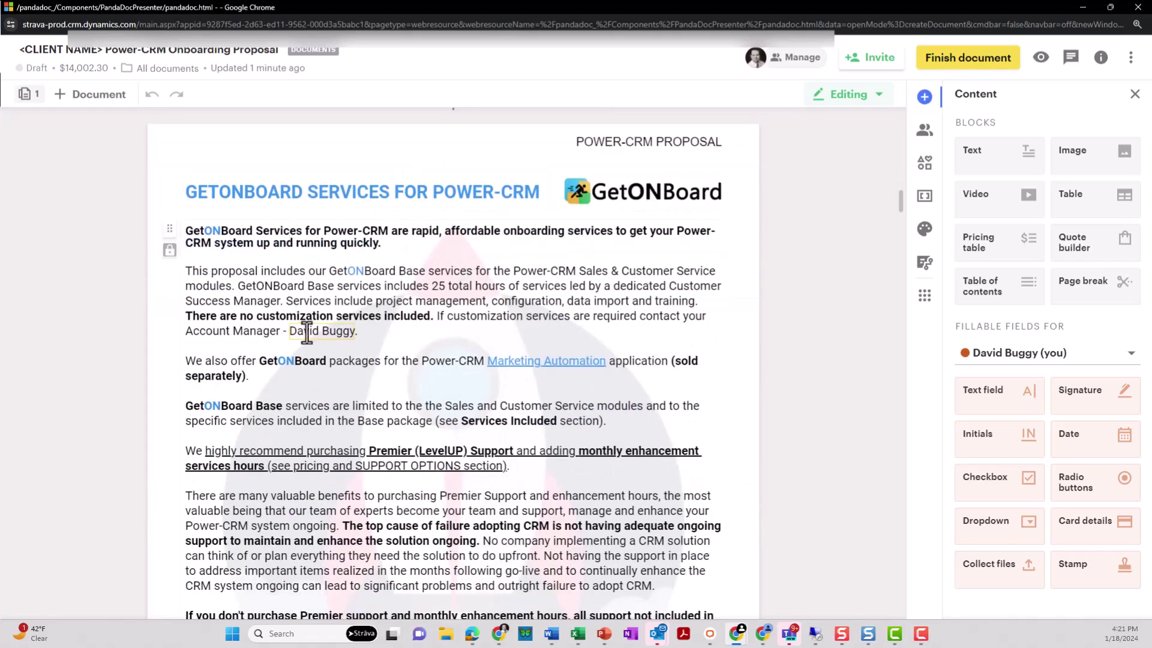
scroll(307, 332, "down", 15)
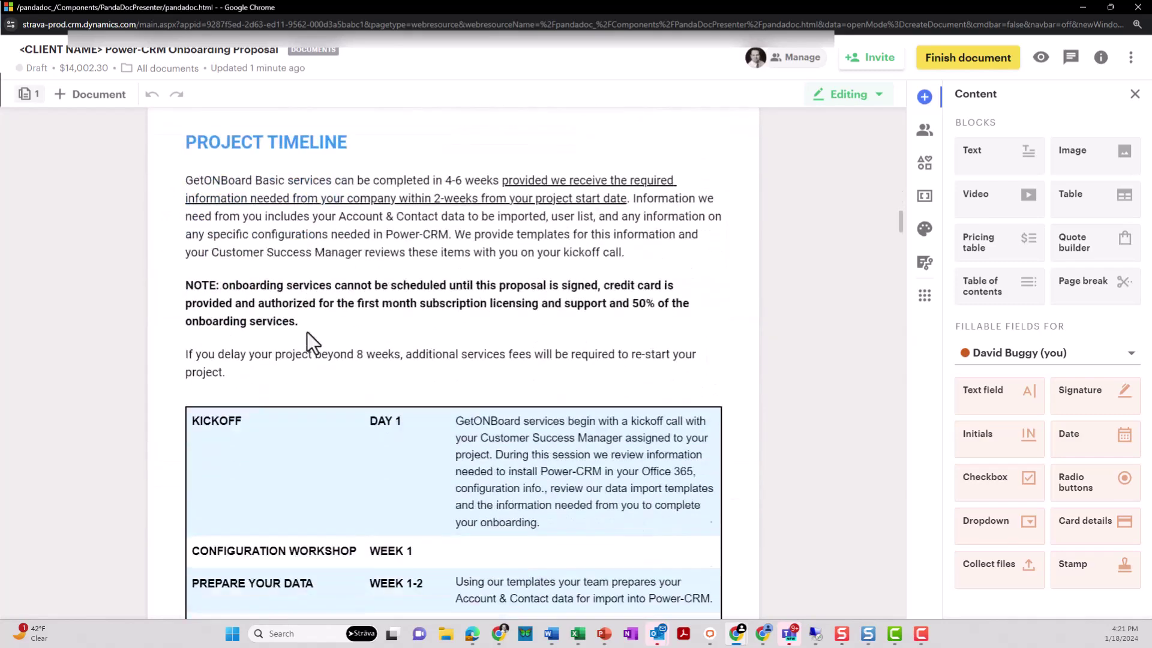
scroll(307, 333, "down", 15)
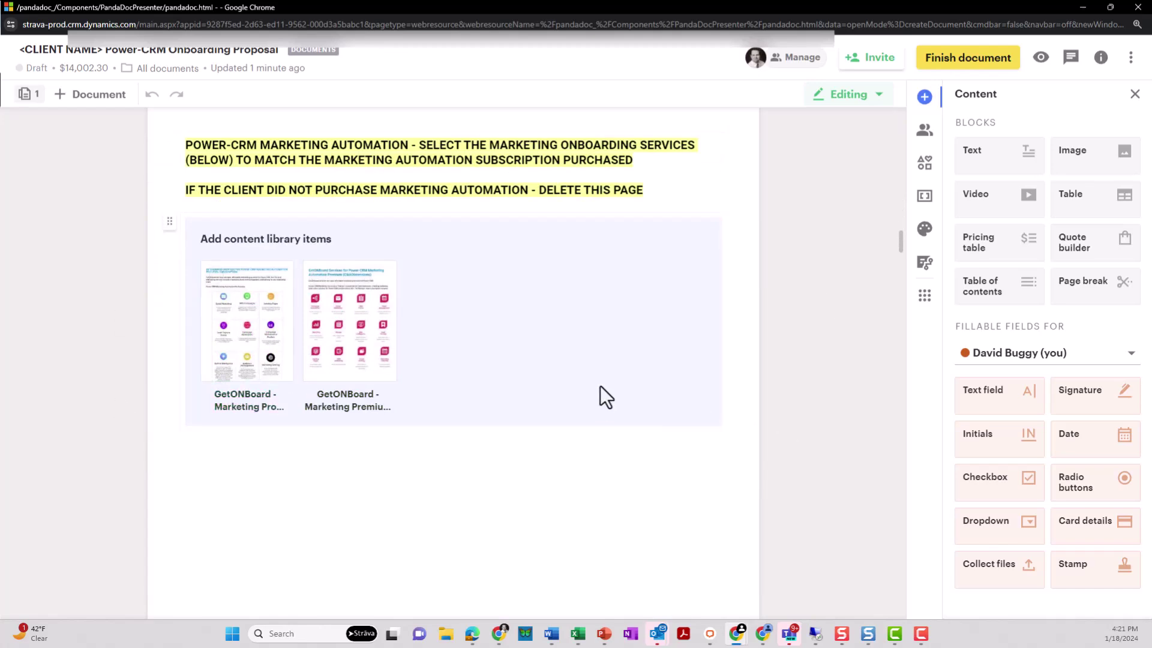
scroll(599, 386, "down", 10)
scroll(593, 389, "down", 2)
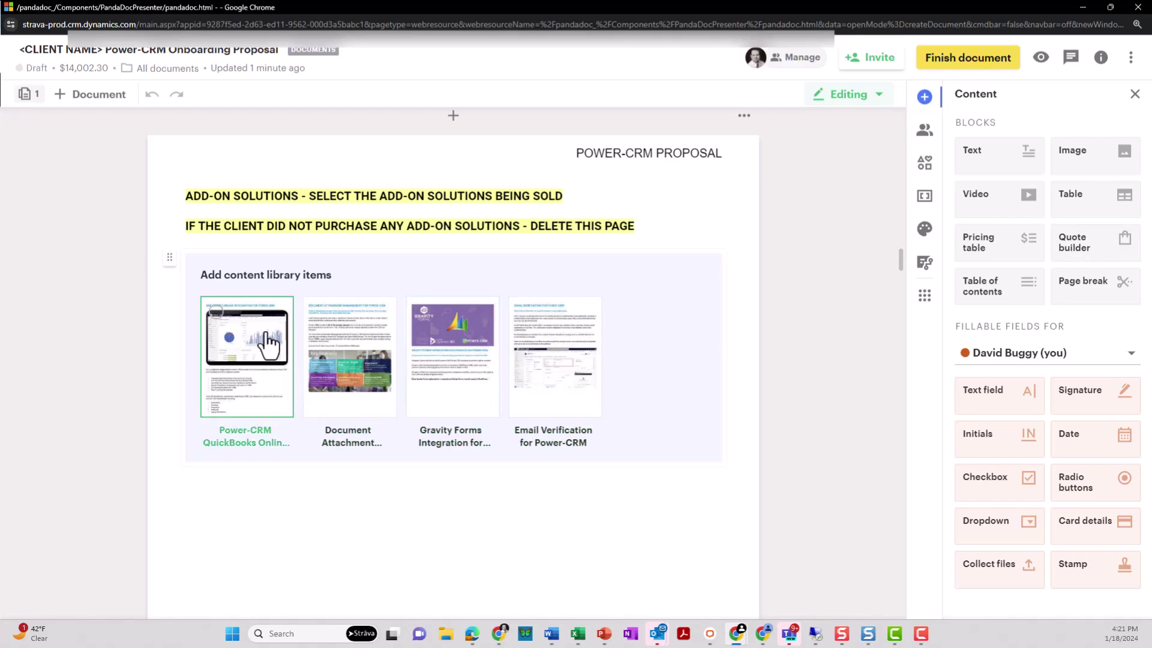
left_click(274, 451)
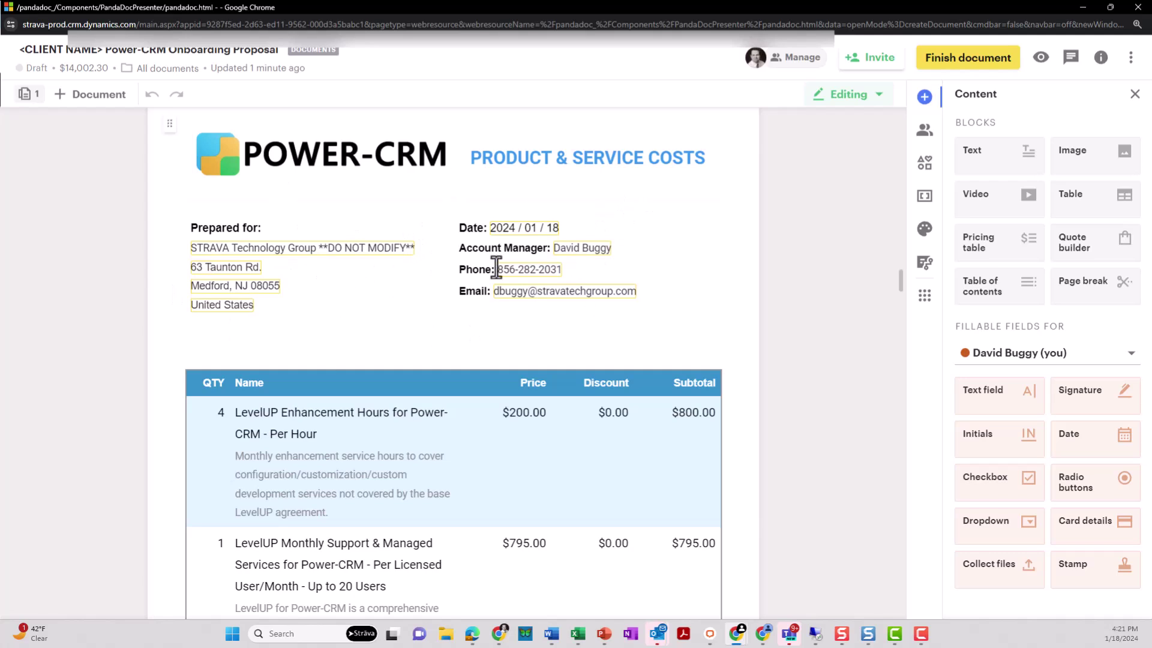
- Review the Product & Service Costs table with its quote lines, prices, discounts and total
scroll(494, 268, "down", 2)
scroll(521, 323, "down", 1)
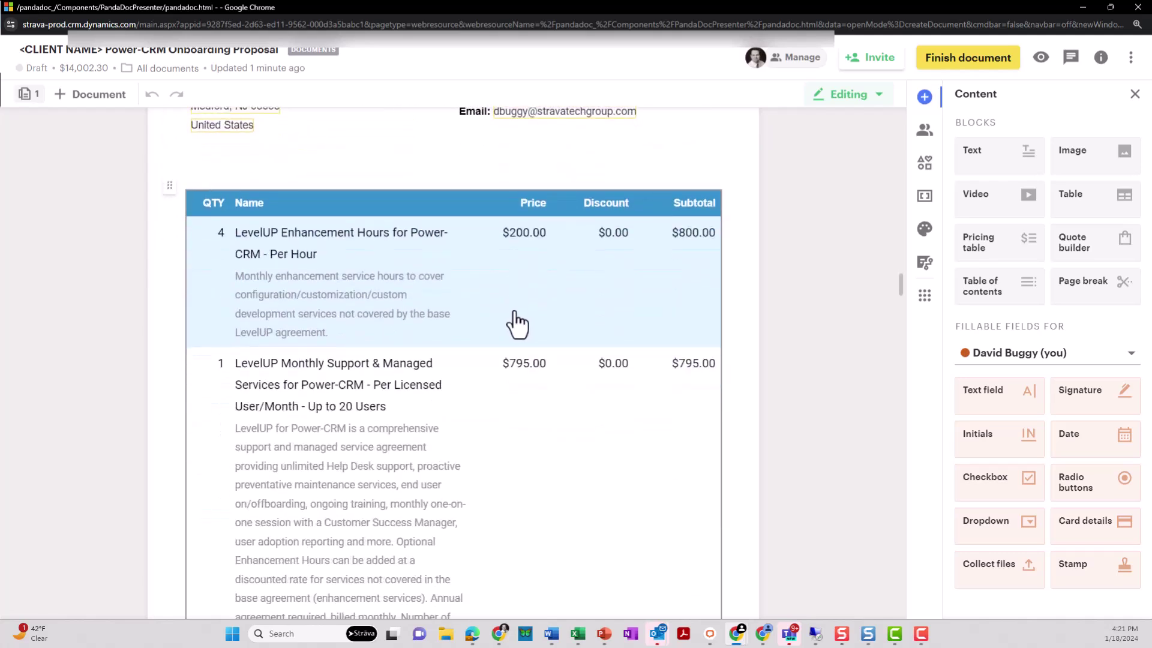
scroll(519, 322, "down", 10)
scroll(512, 321, "down", 15)
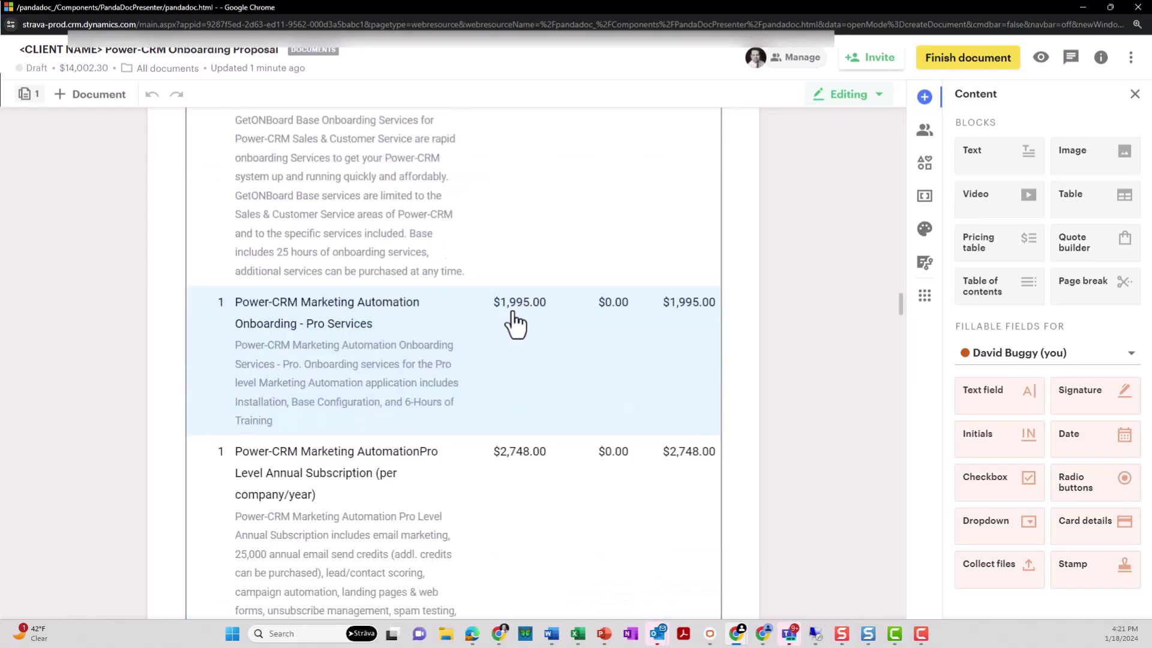
scroll(509, 312, "up", 5)
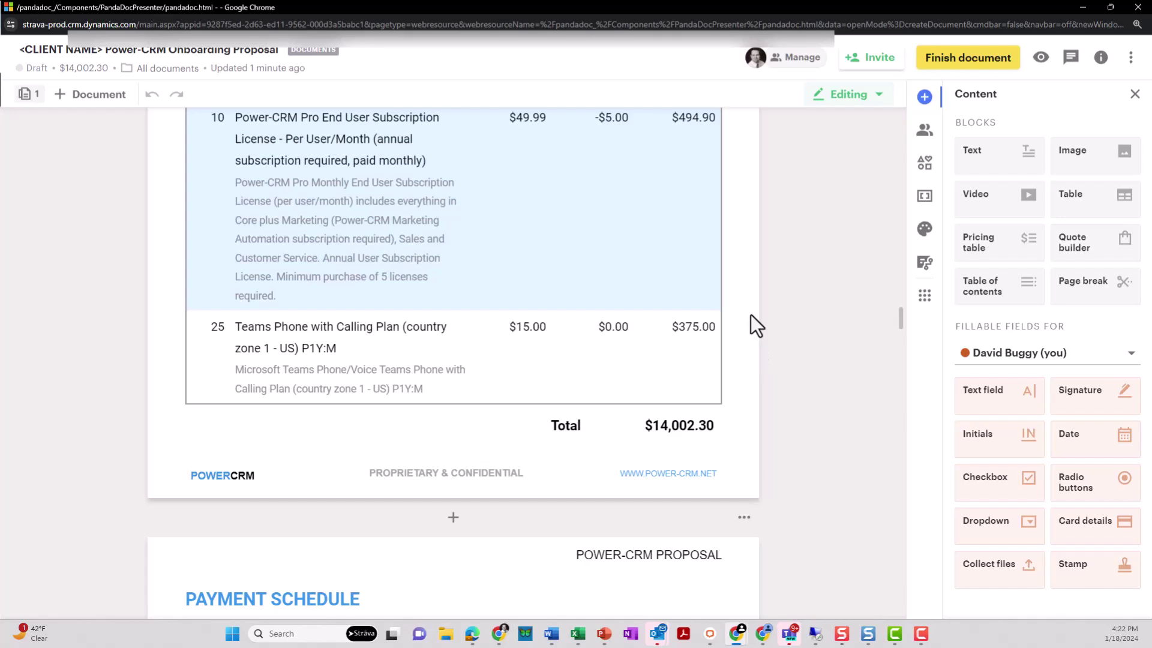
- Examine the proposal's Payment Schedule and the signature fields in the Proposal Acceptance section
scroll(419, 420, "down", 10)
scroll(413, 427, "down", 4)
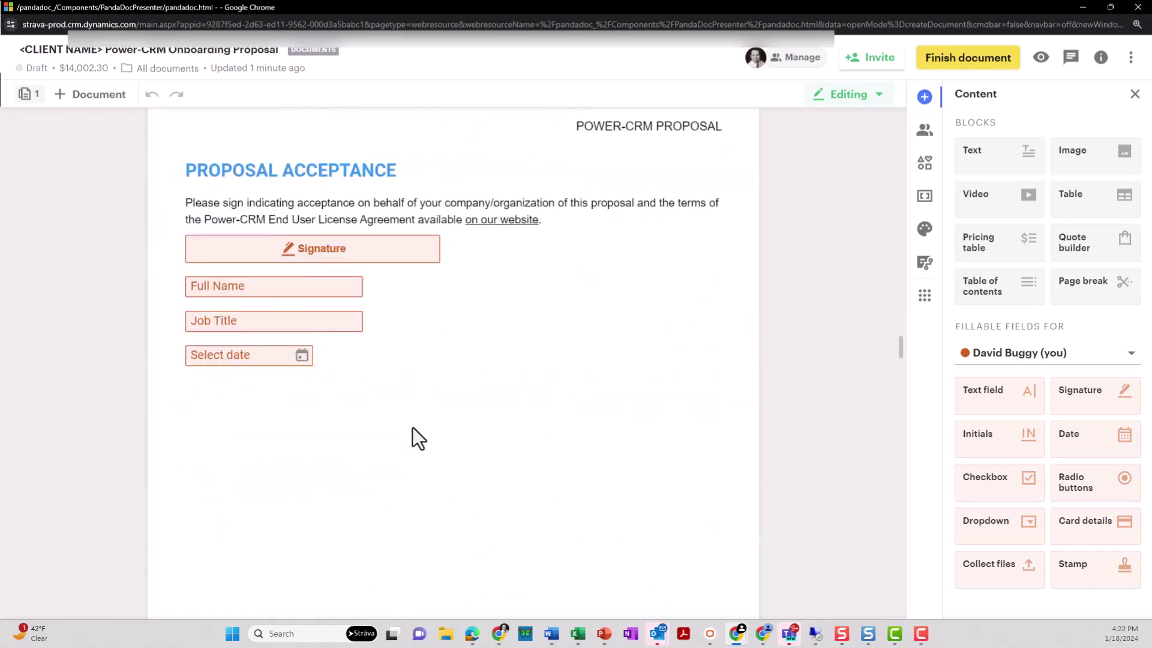
scroll(384, 528, "up", 3)
scroll(336, 396, "down", 2)
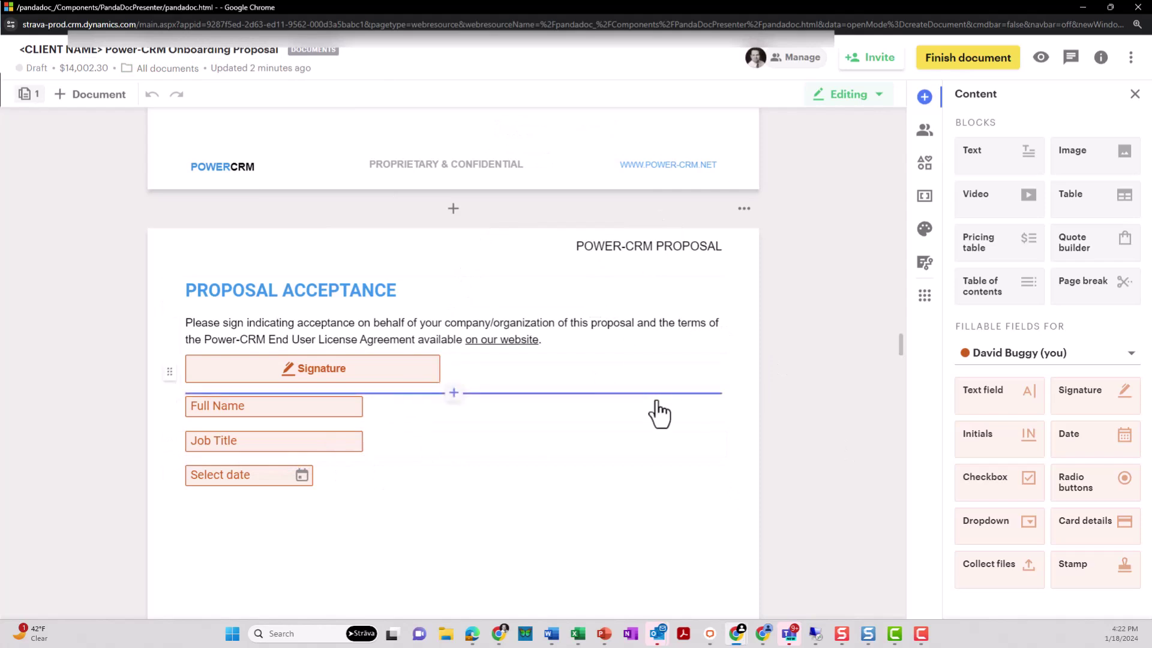
- Select the locked Terms & Conditions block and review its clauses
scroll(639, 450, "down", 15)
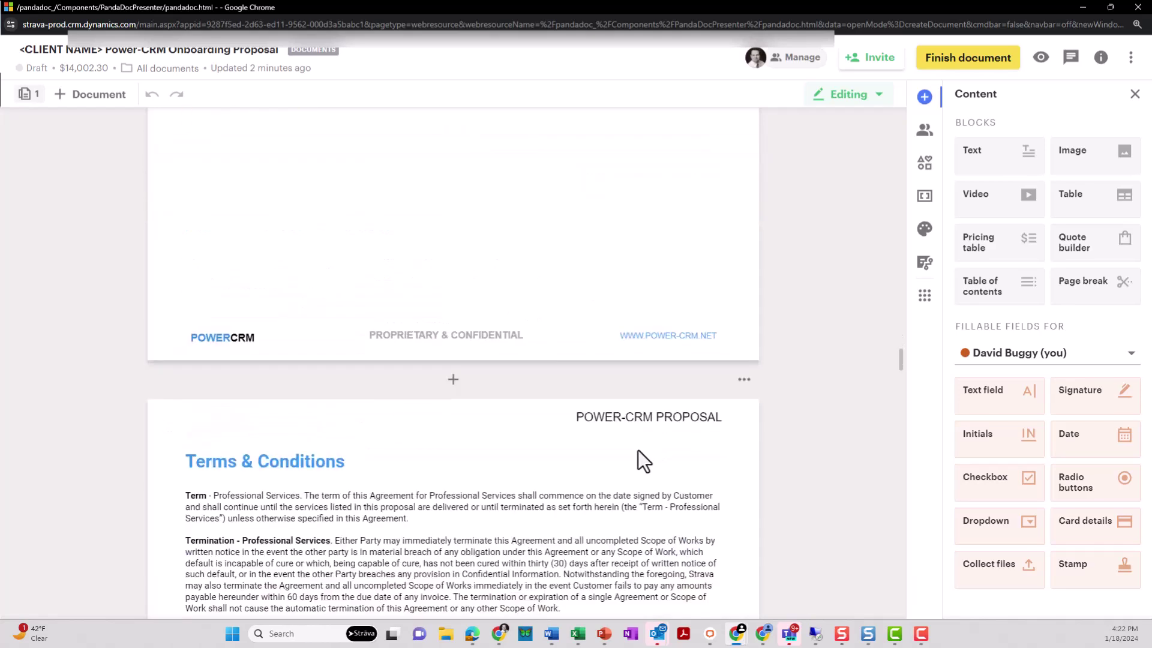
scroll(638, 451, "down", 1)
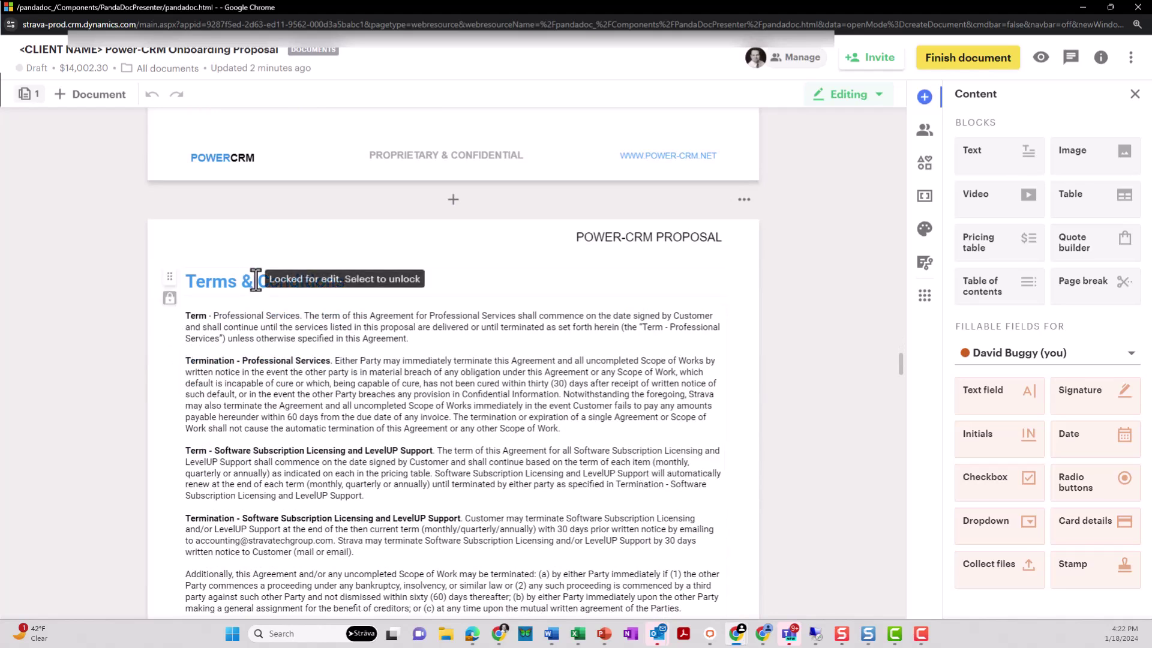
left_click(357, 338)
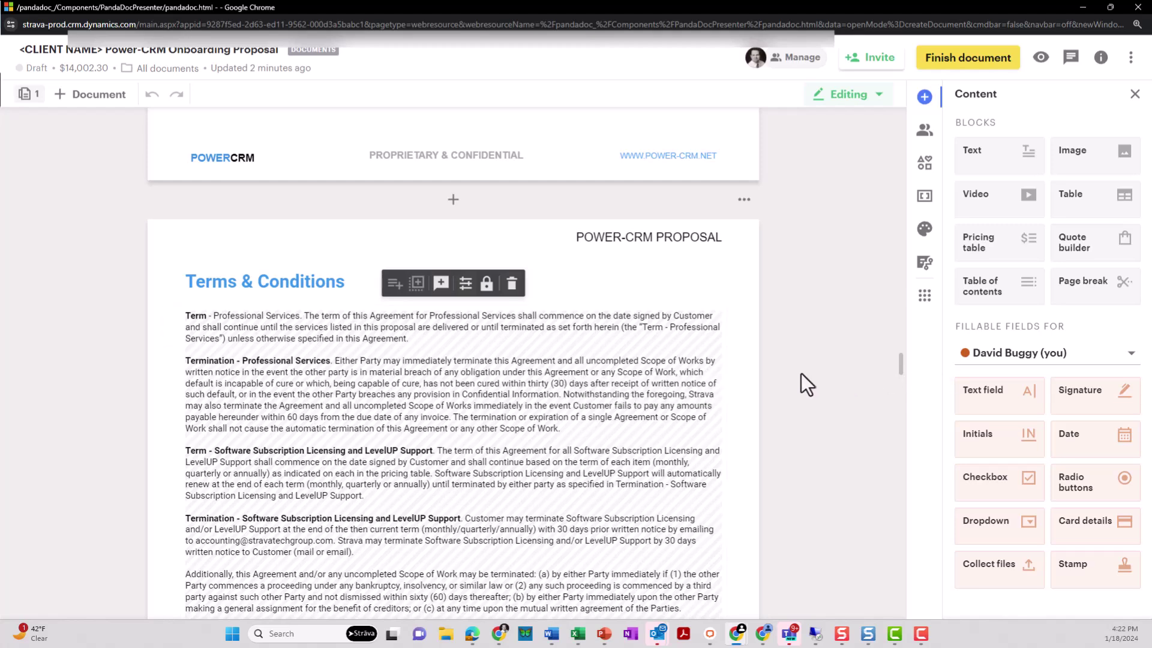
scroll(743, 460, "down", 4)
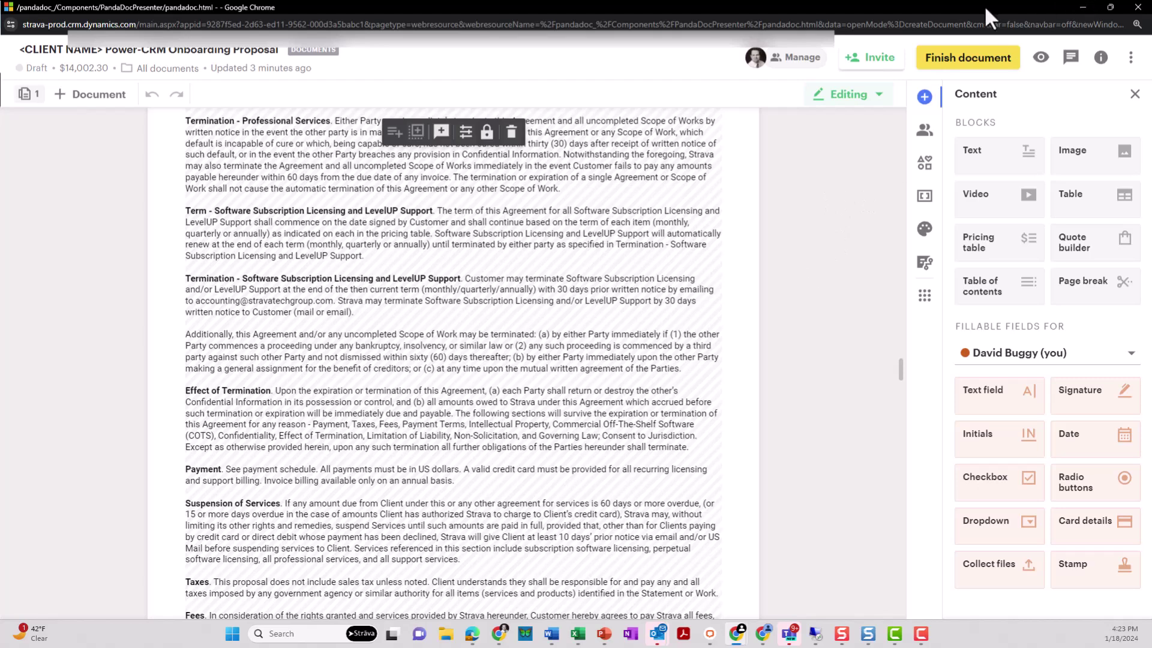
- Close the proposal document window and show the quote's Proposal (PandaDoc) section
left_click(1139, 7)
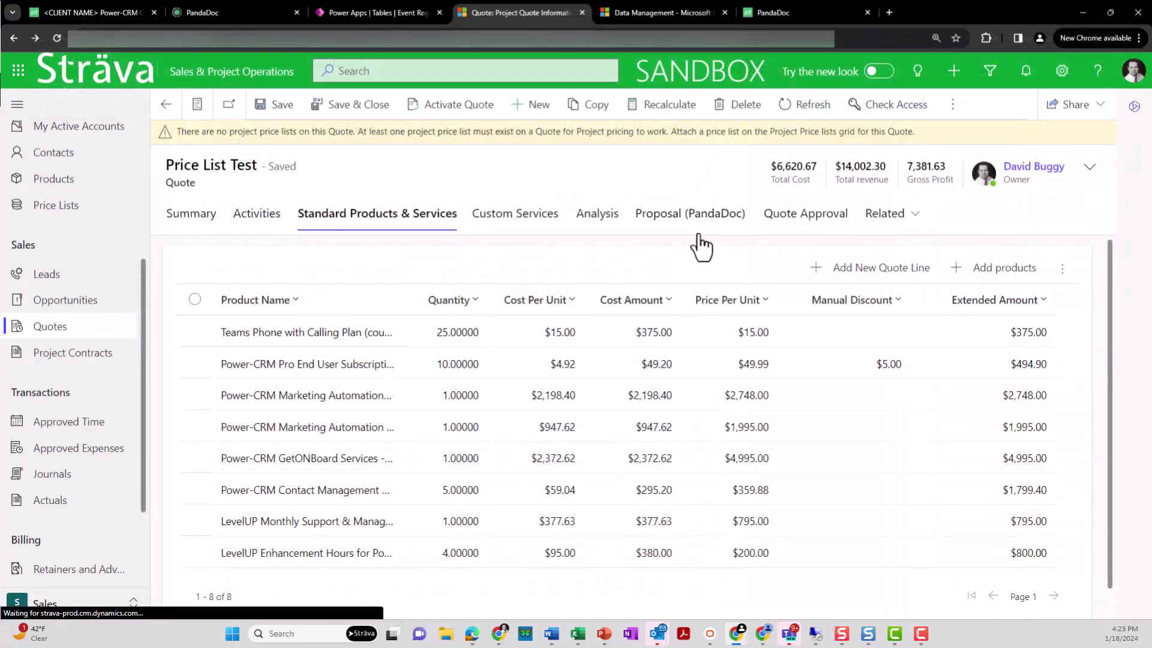
left_click(691, 222)
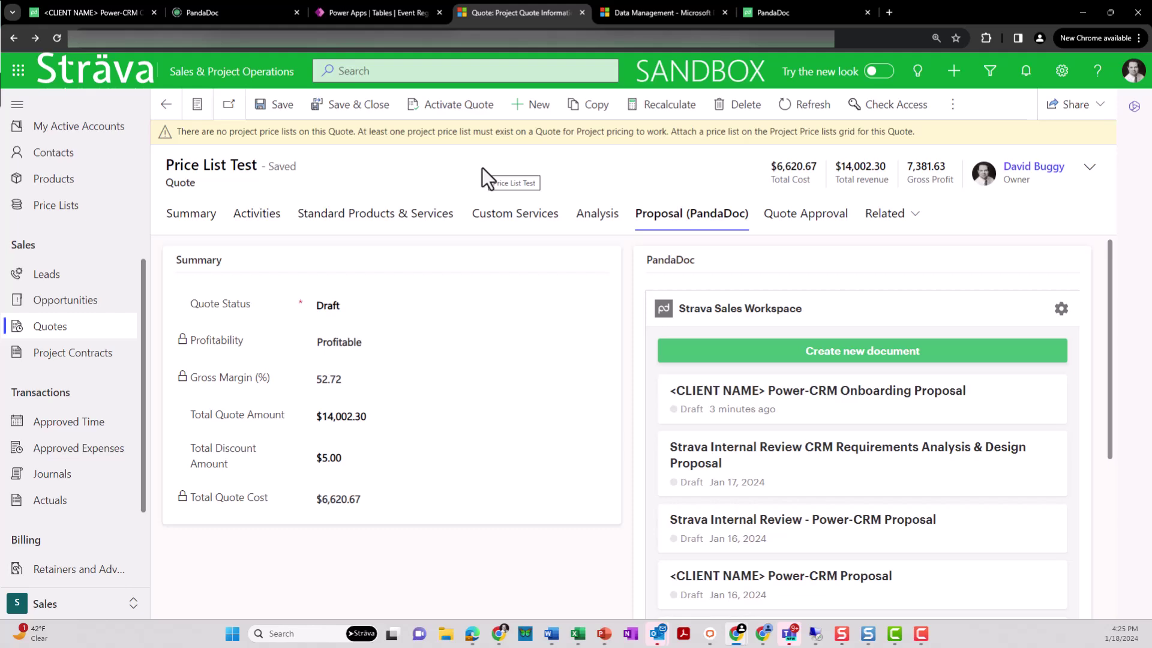
- Open the Strava website in a new browser tab, and view its Dynamics 365 live demonstration scheduling page before returning to the home page
left_click(889, 12)
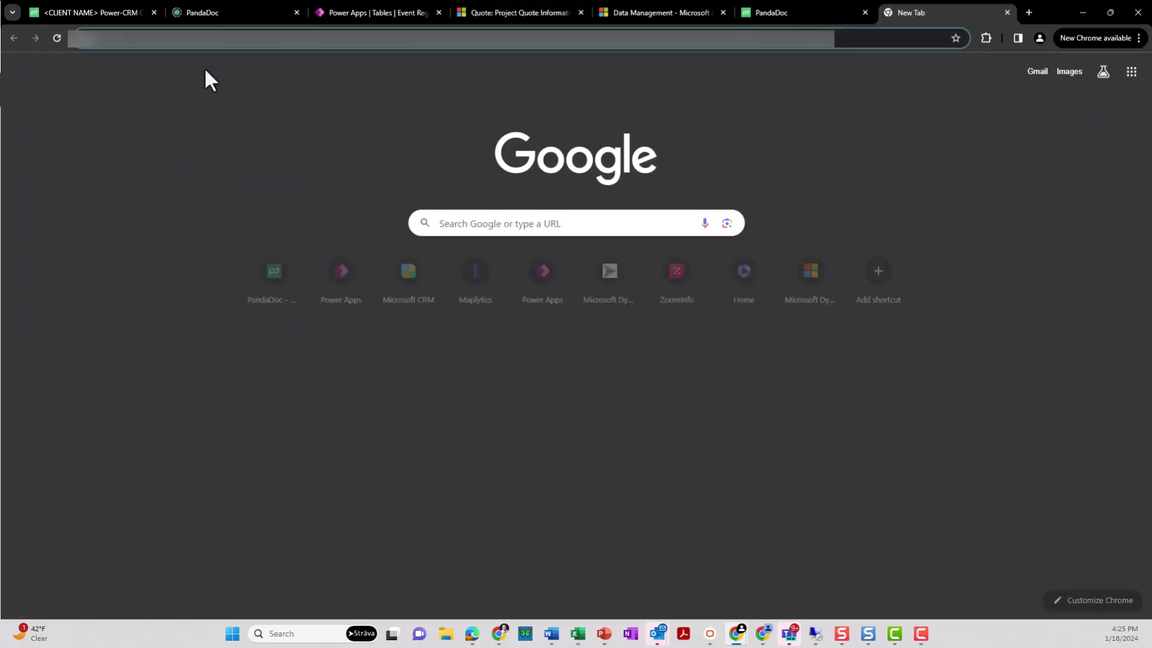
left_click(213, 38)
type("strava")
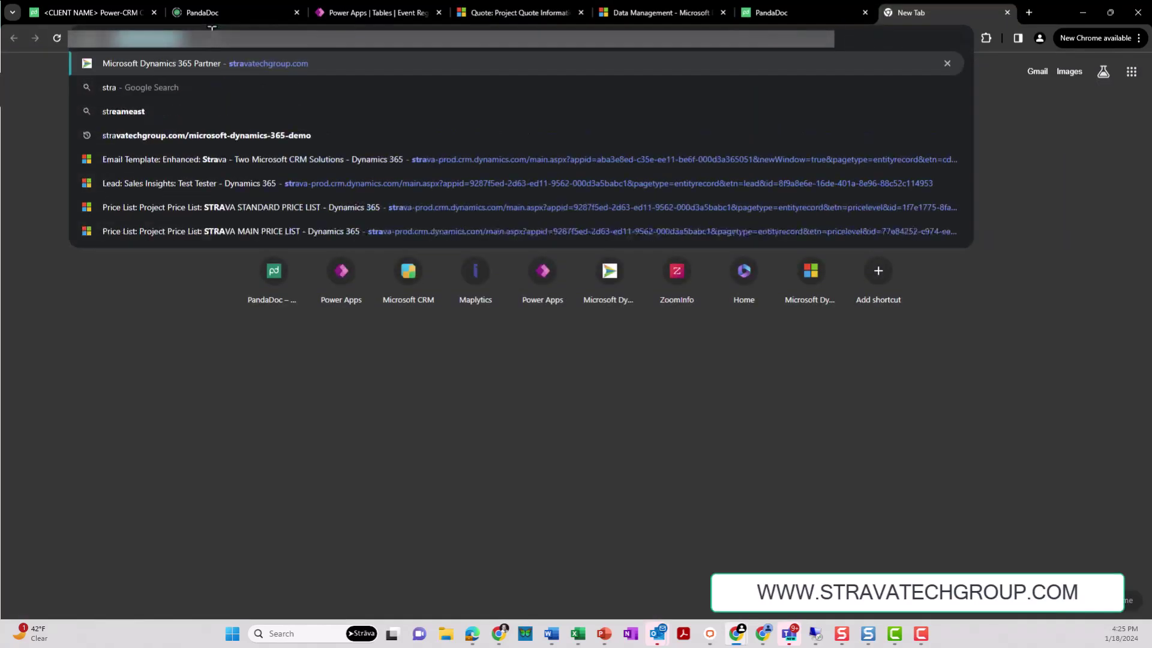
key("Return")
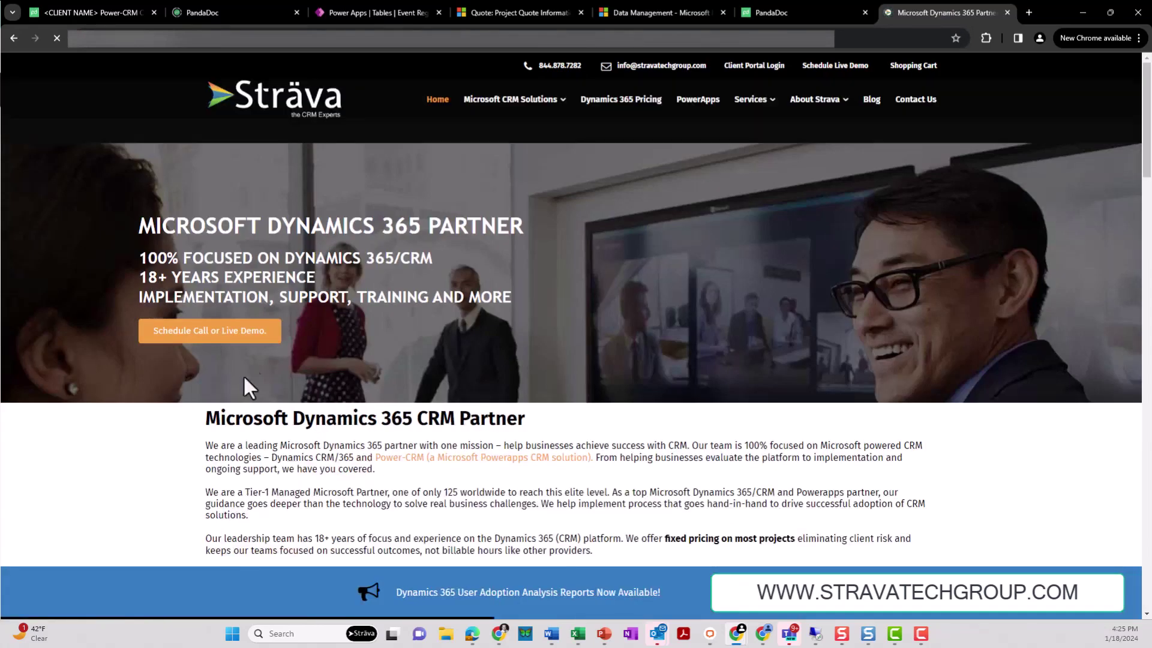
left_click(223, 336)
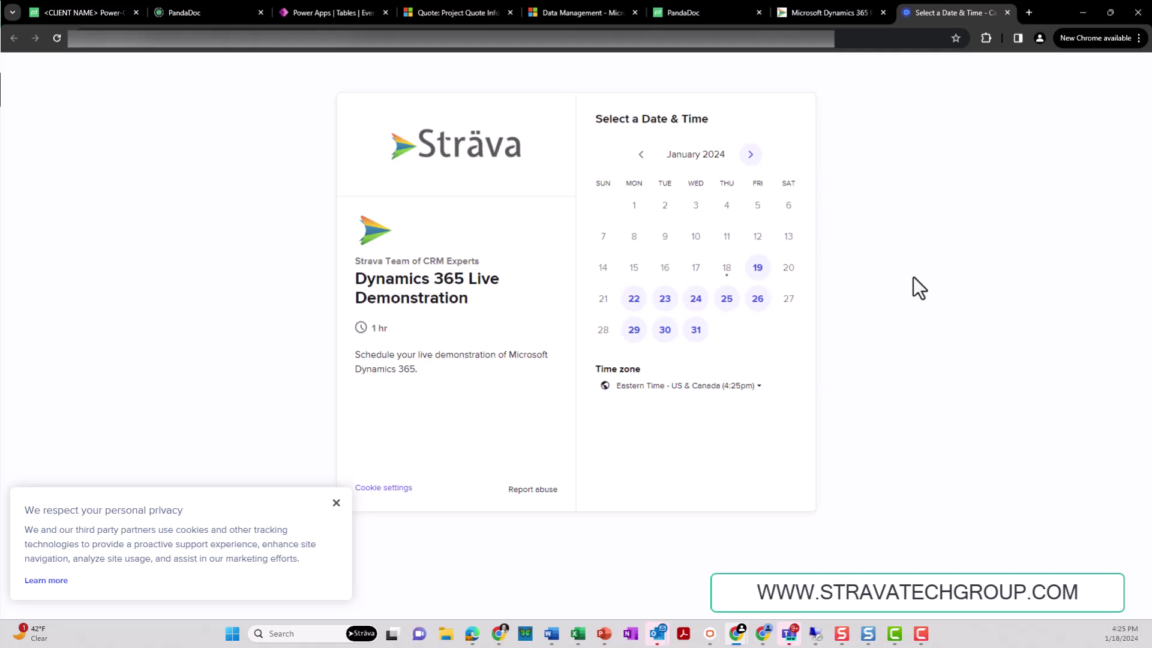
left_click(804, 12)
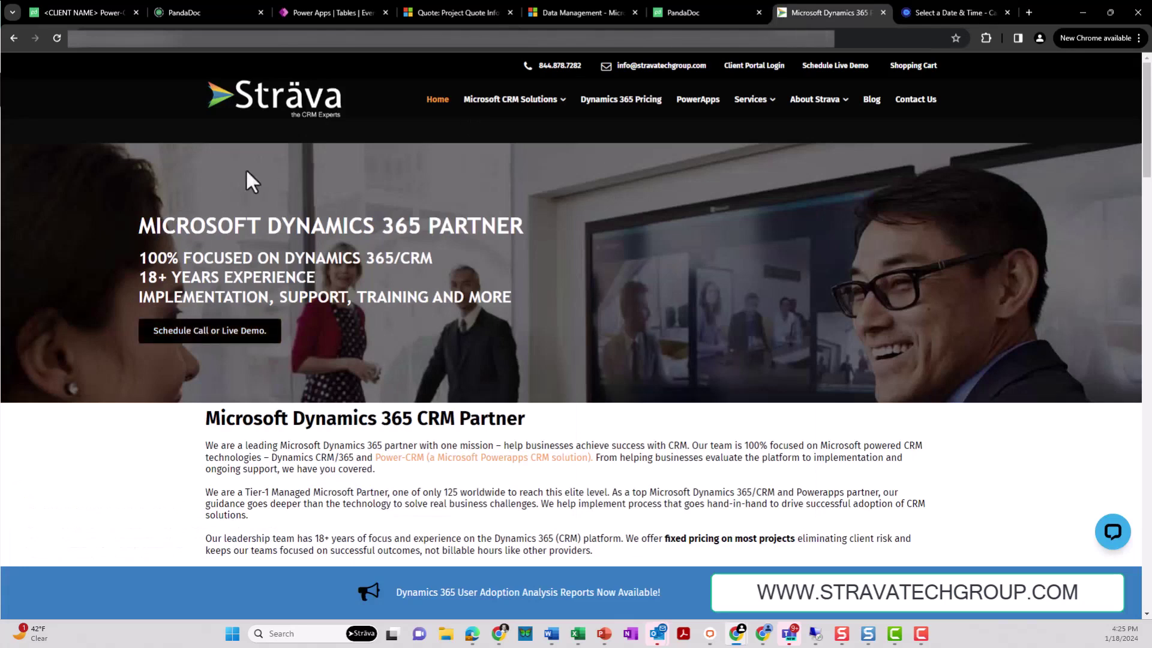